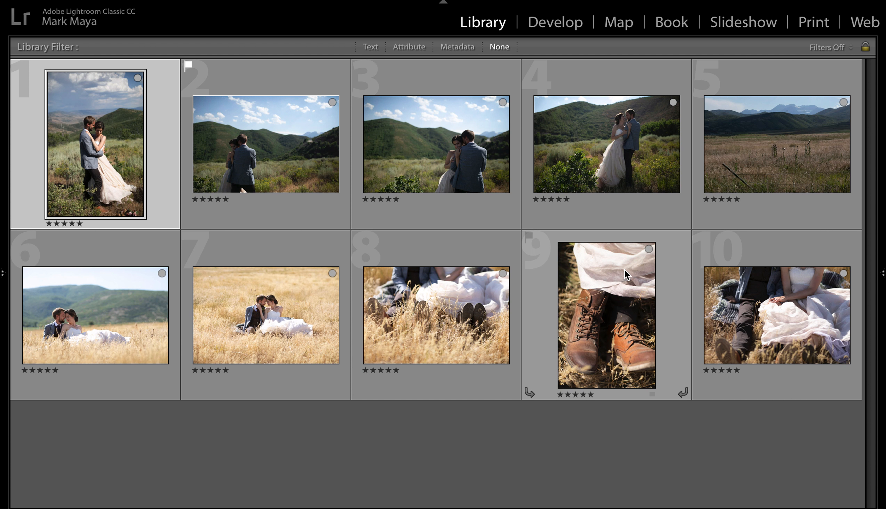
# Open the standing couple's portrait (photo 1) in the Develop module.
pyautogui.press('Tab')
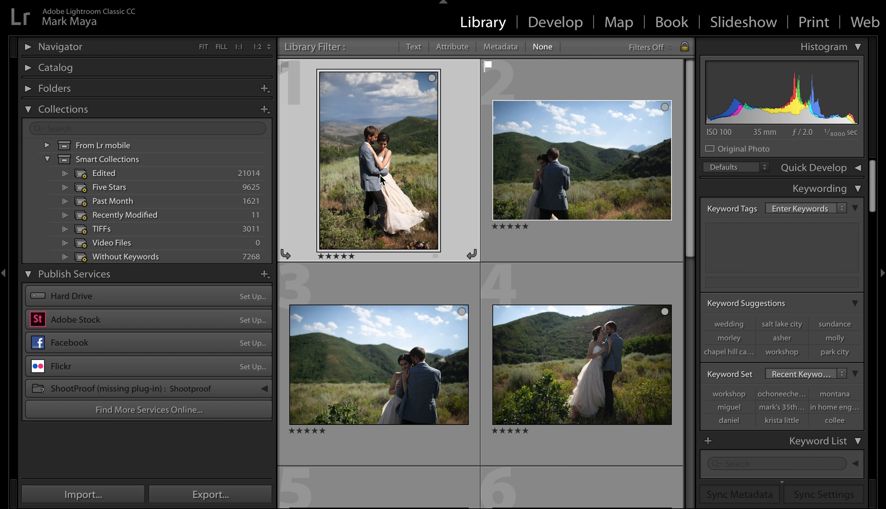
pyautogui.press('Tab')
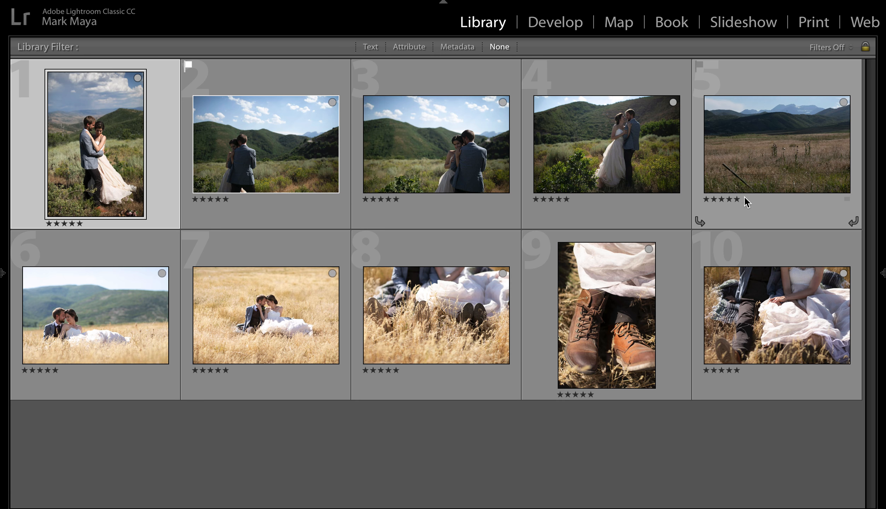
pyautogui.press('d')
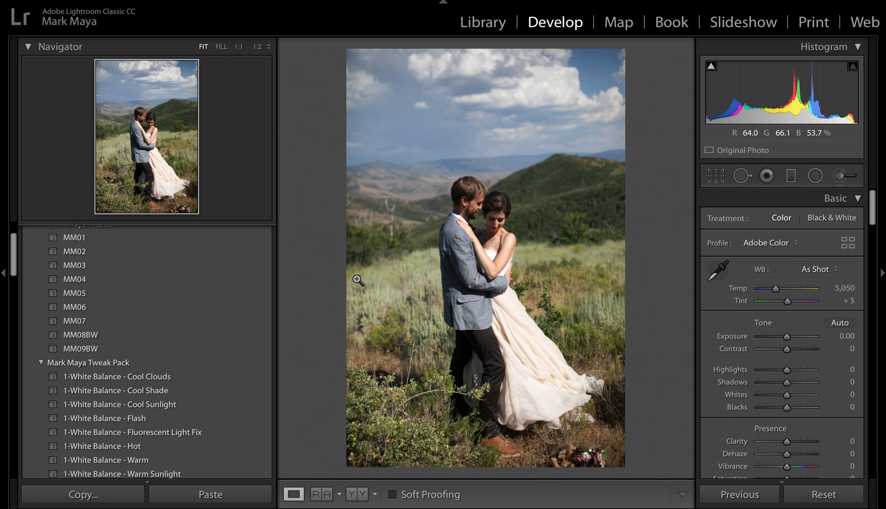
# Try the presets MM01 through MM07 one after another on the portrait, ending back on MM06.
pyautogui.click(80, 240)
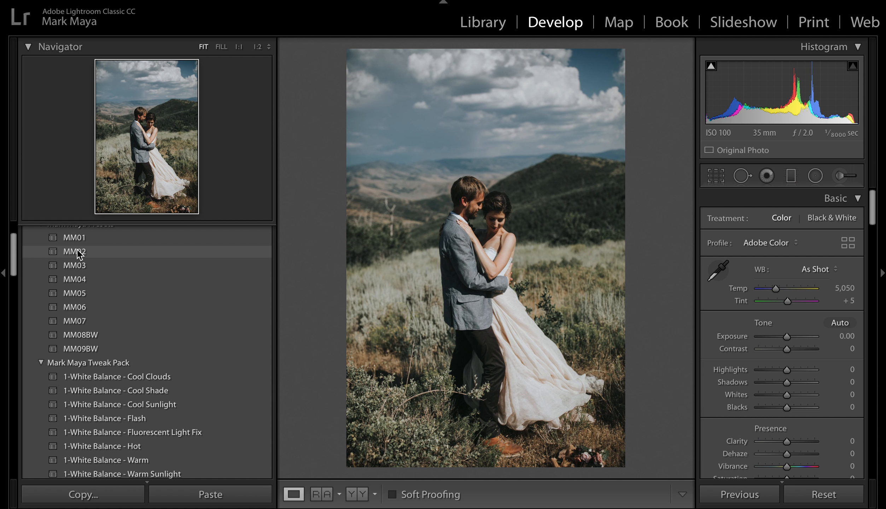
pyautogui.click(77, 250)
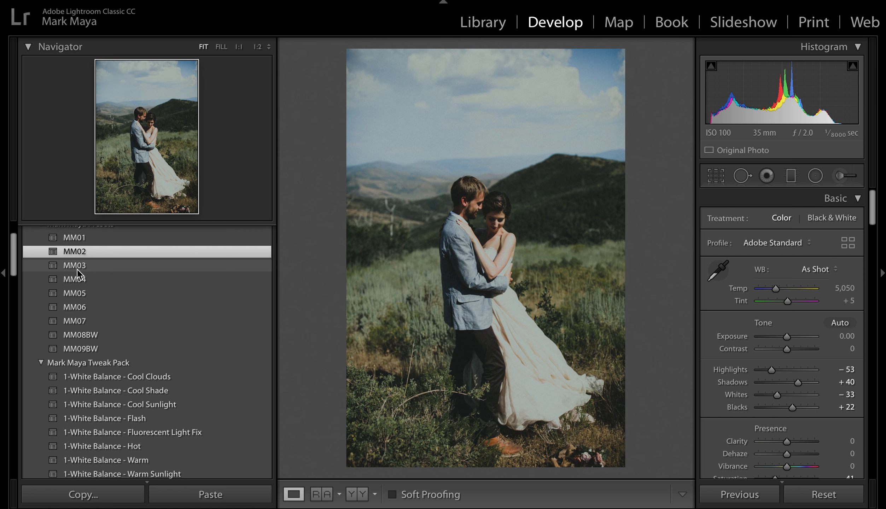
pyautogui.click(77, 270)
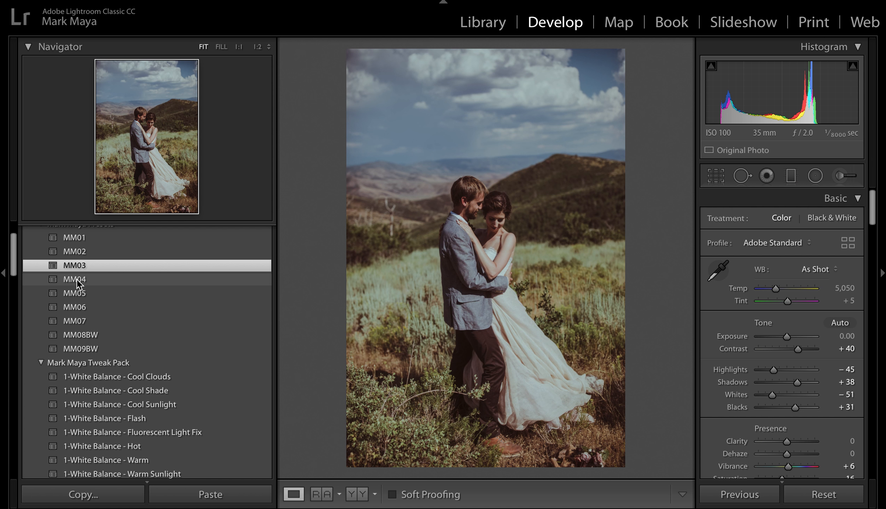
pyautogui.click(77, 279)
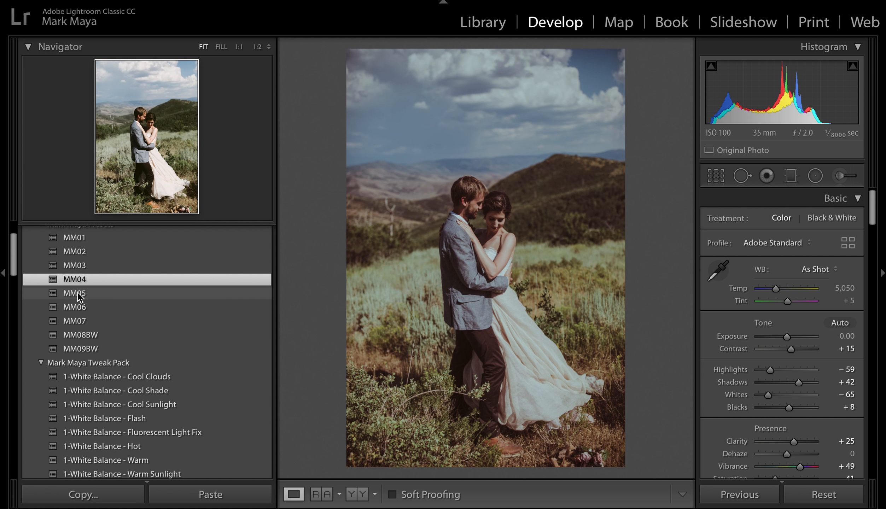
pyautogui.click(77, 292)
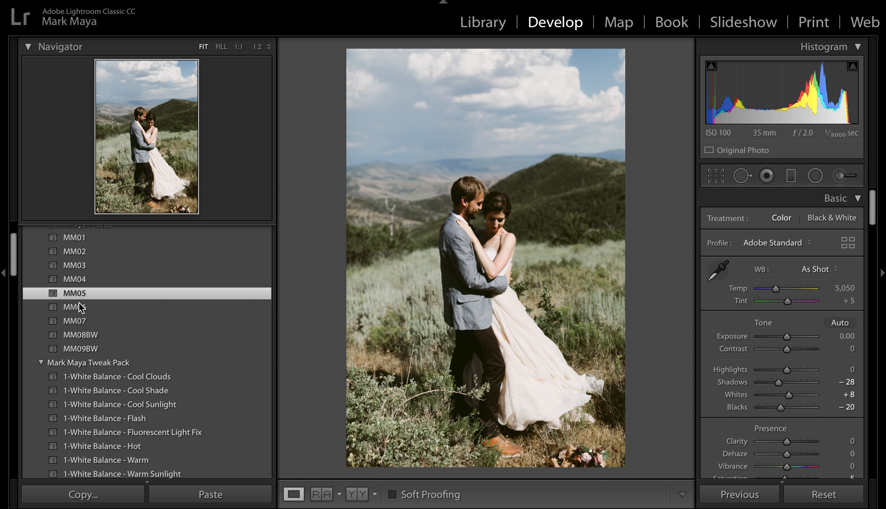
pyautogui.click(79, 306)
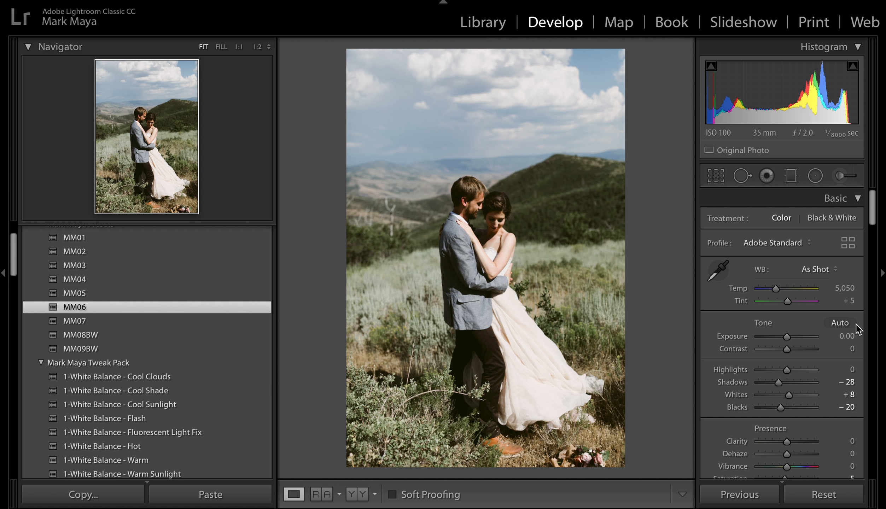
pyautogui.click(75, 321)
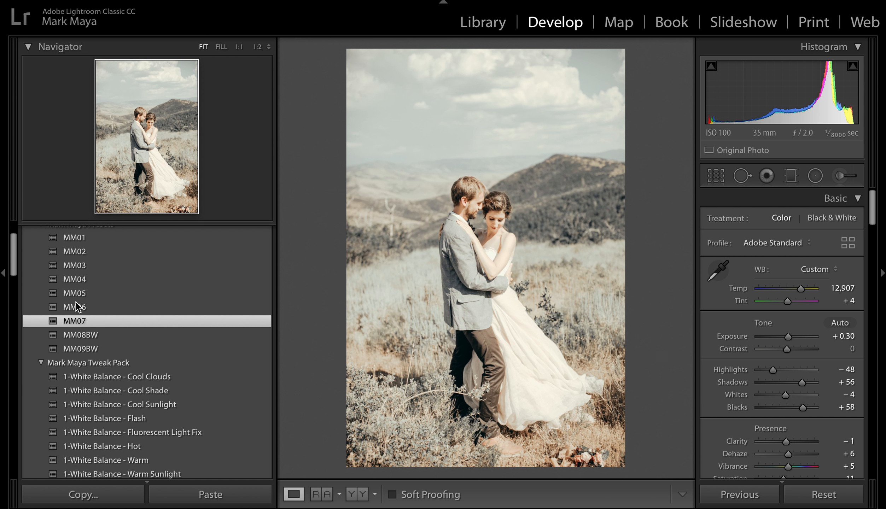
pyautogui.click(78, 307)
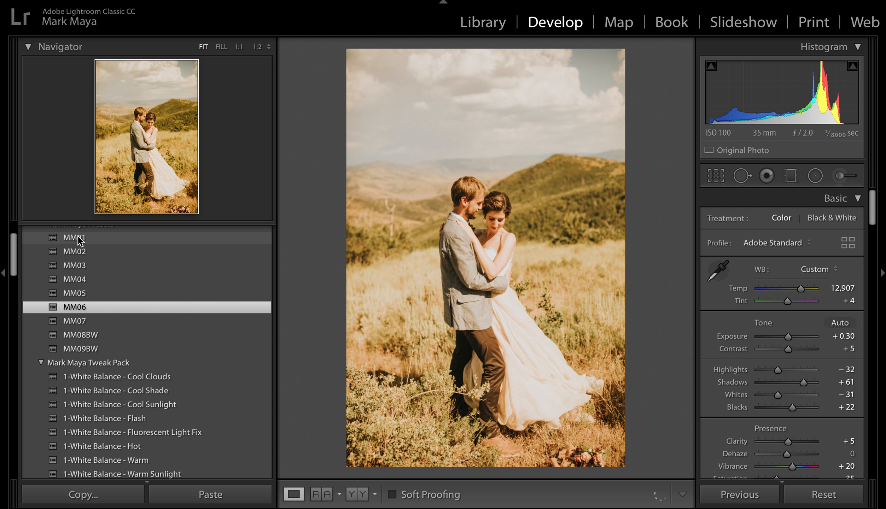
# Try presets MM01 and MM02, cool MM02 to a temperature of 6,694, and compare it with MM05 and MM07.
pyautogui.click(79, 239)
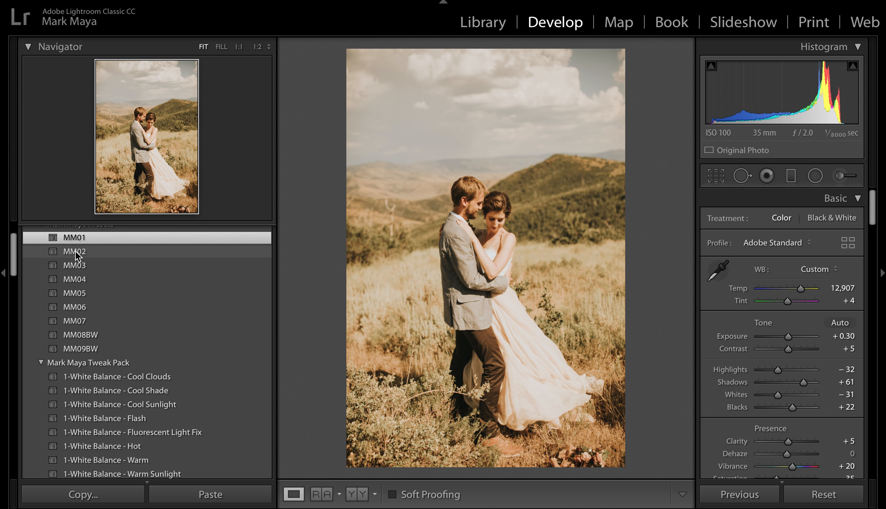
pyautogui.click(76, 252)
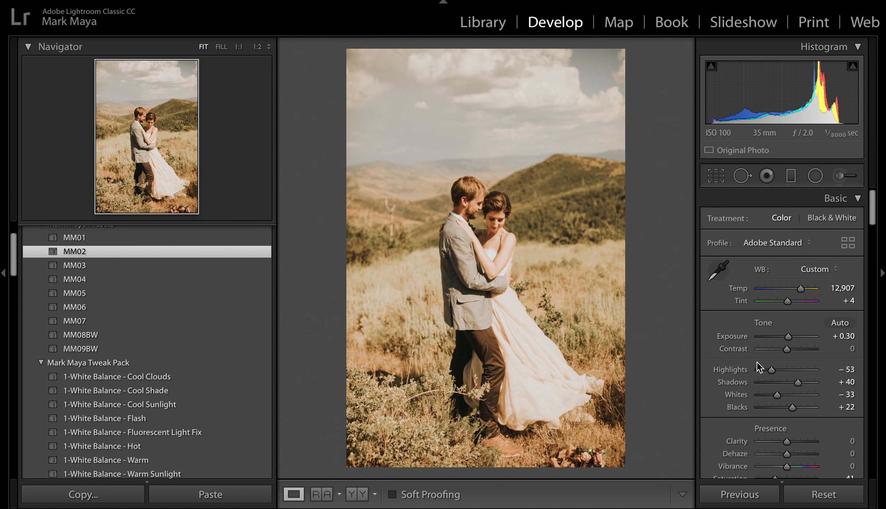
pyautogui.moveTo(800, 288); pyautogui.dragTo(784, 292)
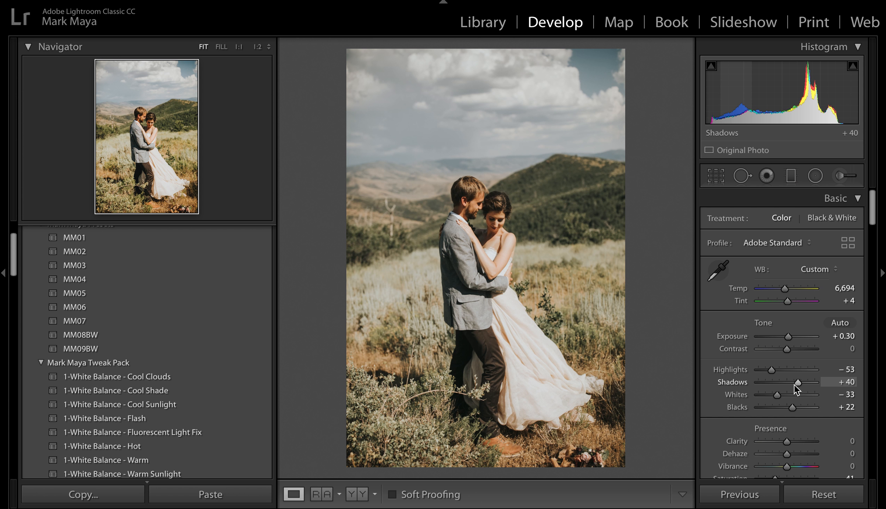
pyautogui.click(83, 291)
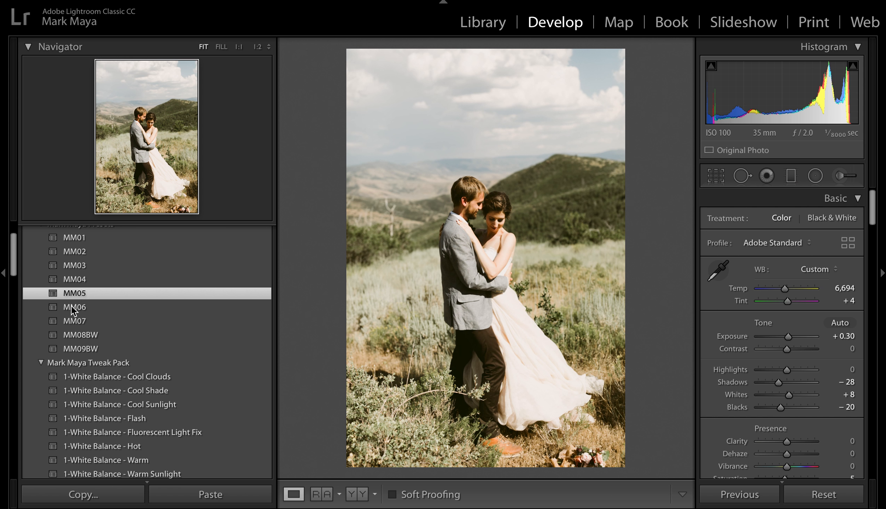
pyautogui.click(75, 315)
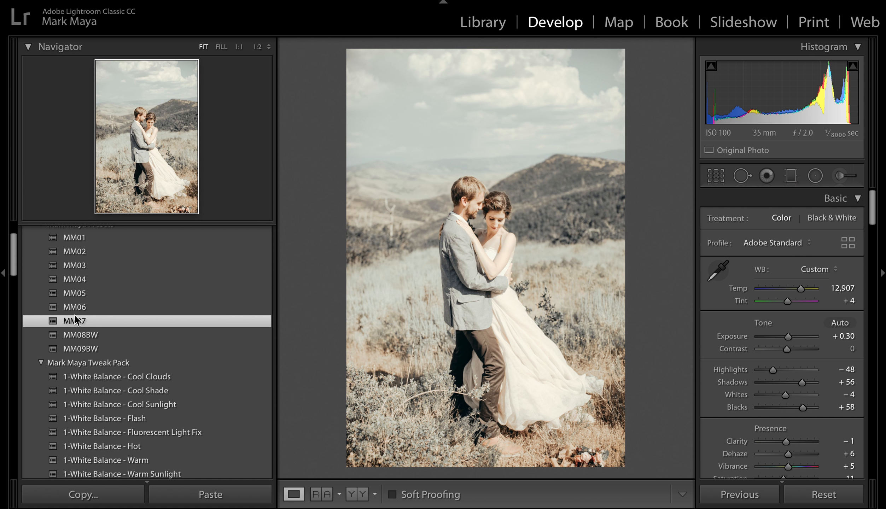
# Try preset MM01 with exposure at −0.30 and temperature at 7,570, and reset all the photo's develop settings.
pyautogui.click(77, 239)
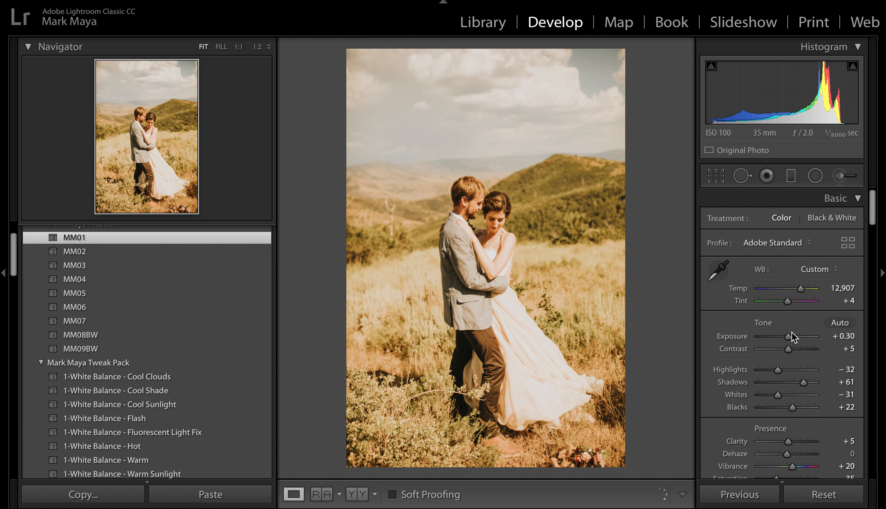
pyautogui.moveTo(790, 336); pyautogui.dragTo(786, 334)
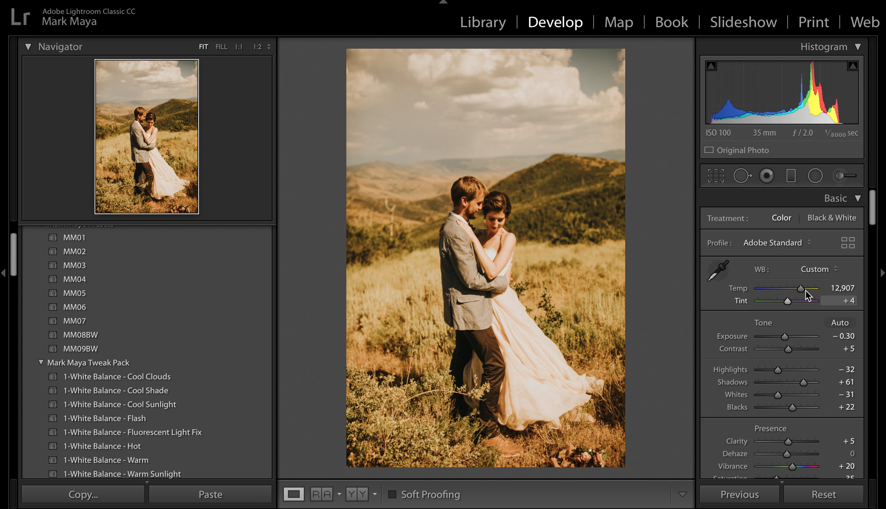
pyautogui.moveTo(804, 287); pyautogui.dragTo(789, 288)
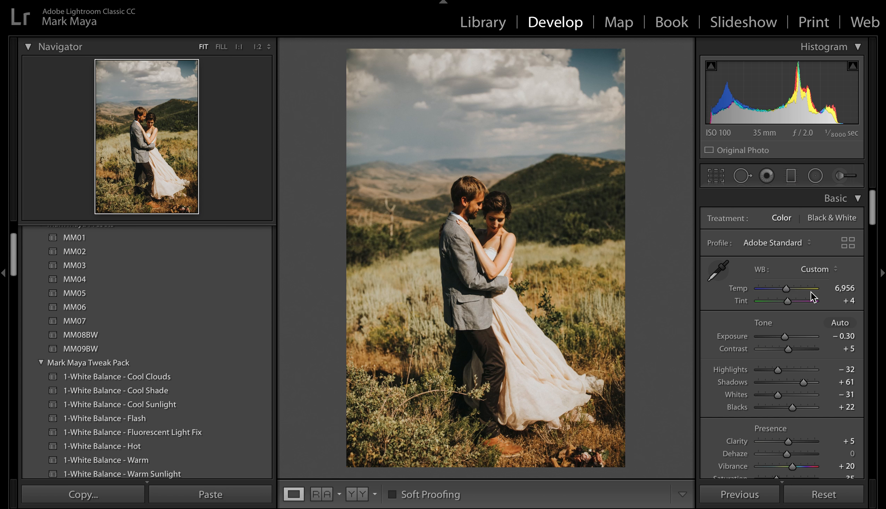
pyautogui.moveTo(786, 289); pyautogui.dragTo(789, 288)
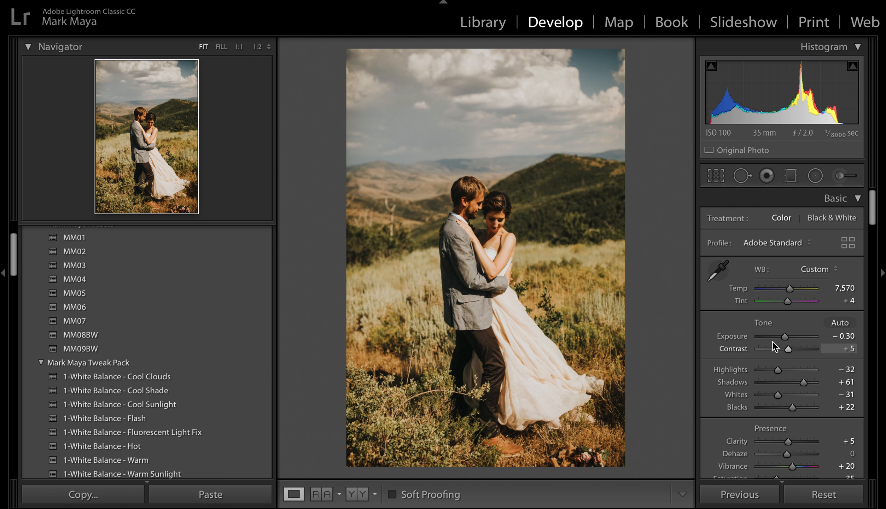
pyautogui.click(822, 495)
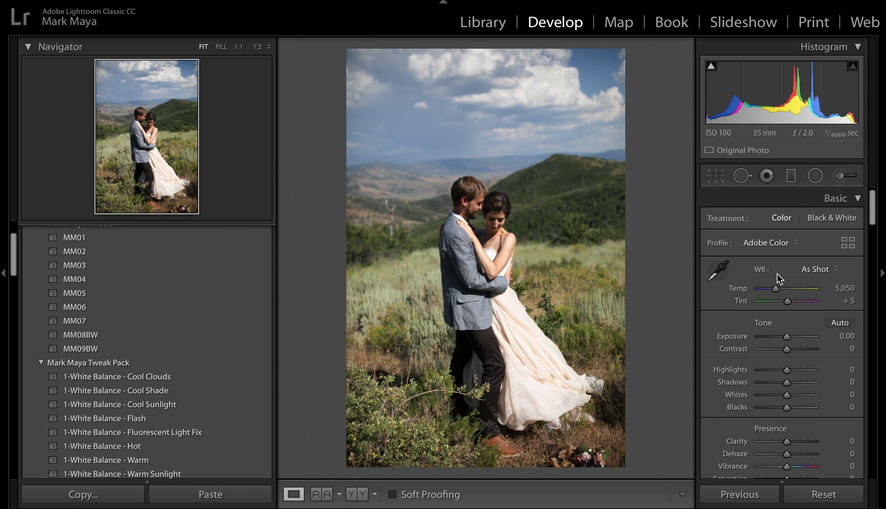
# Compare the photos in the Library grid and view the couple seated in the golden field (photo 7) enlarged.
pyautogui.press('g')
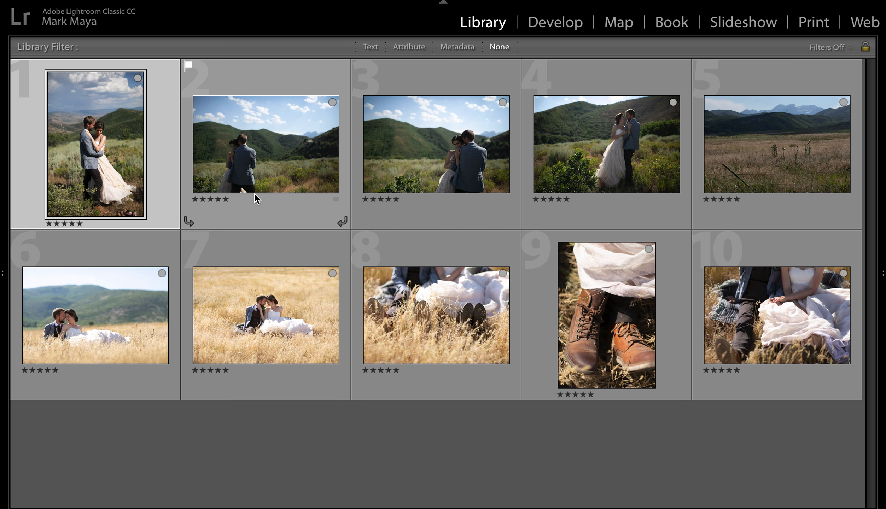
pyautogui.press('d')
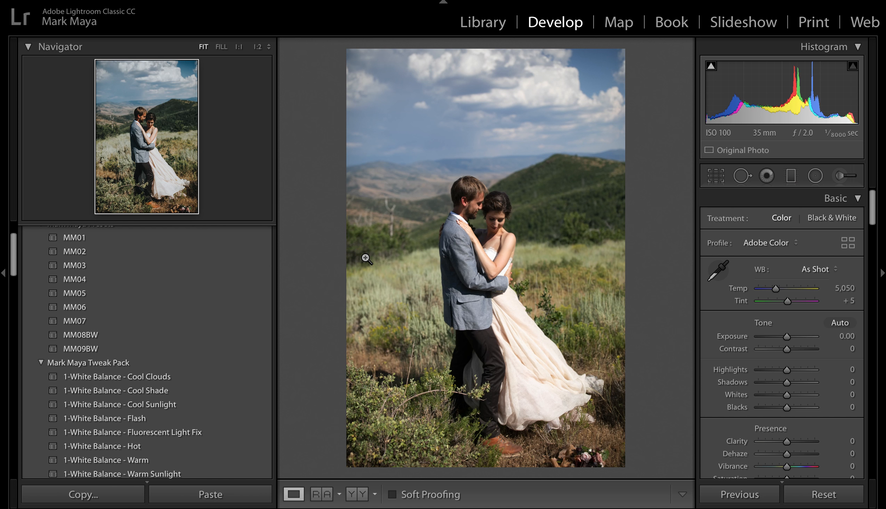
pyautogui.press('g')
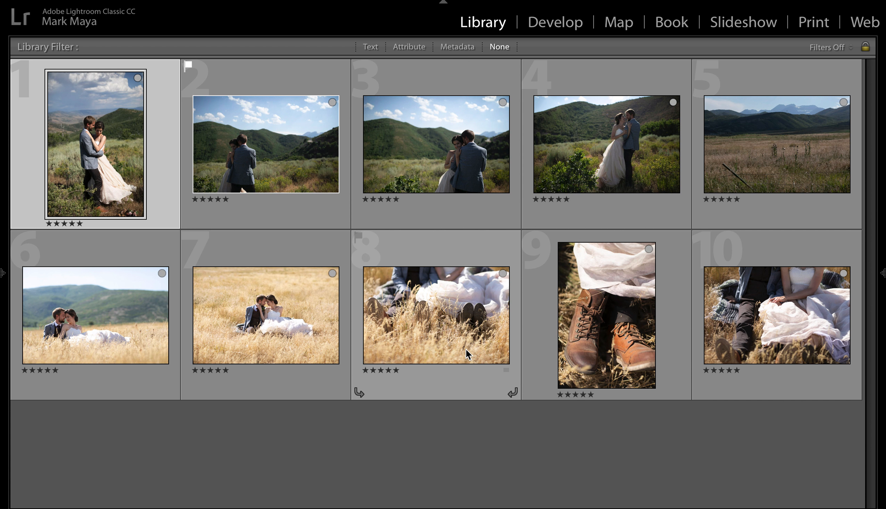
pyautogui.moveTo(465, 348)
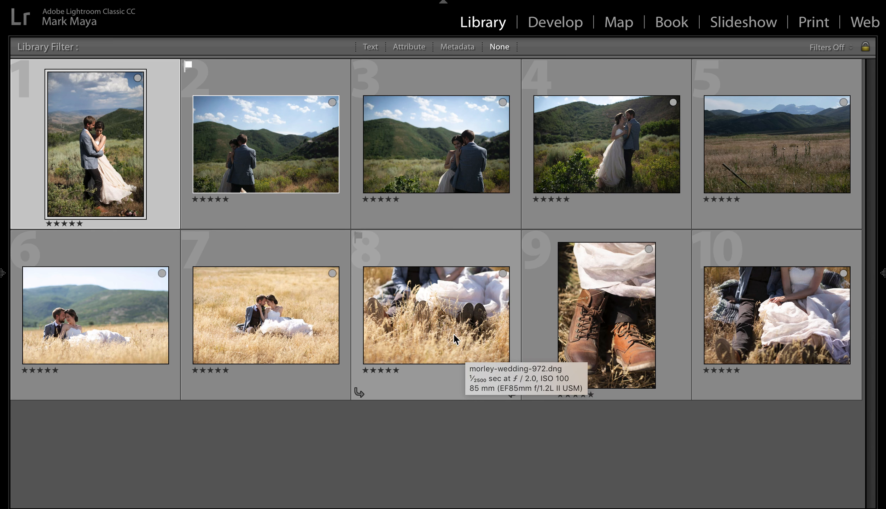
pyautogui.doubleClick(266, 313)
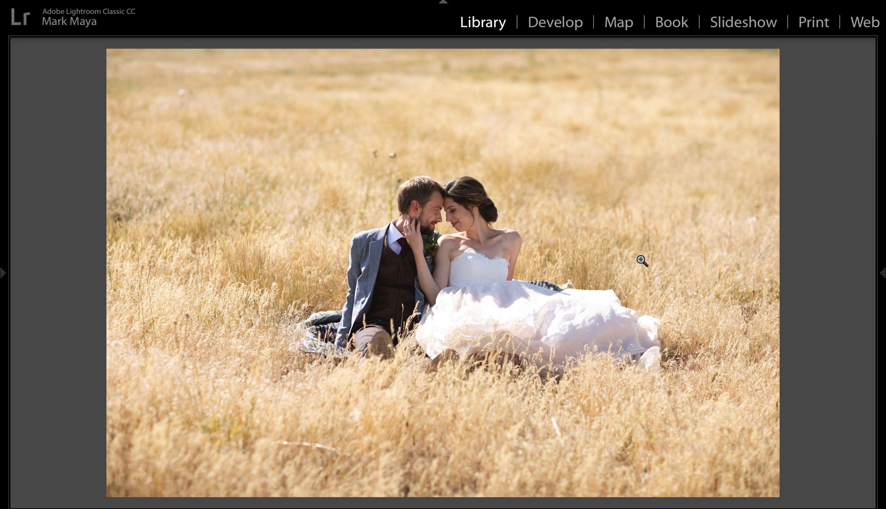
pyautogui.press('g')
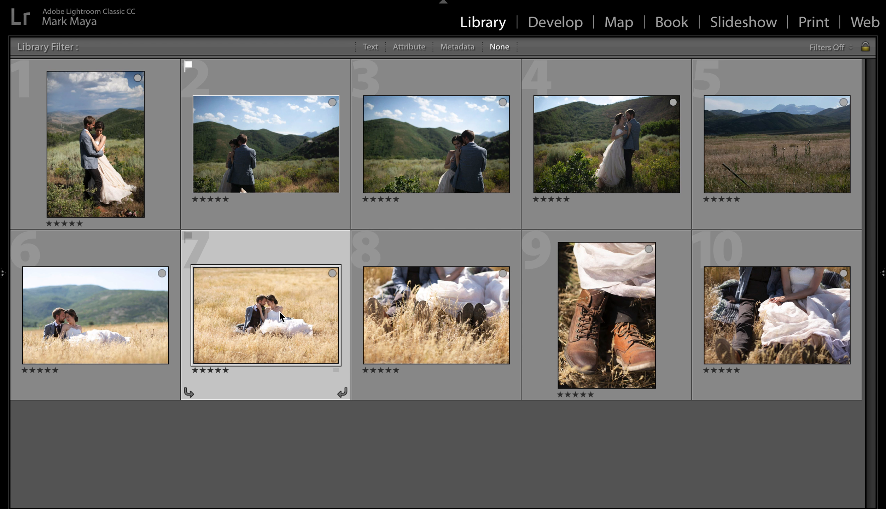
pyautogui.moveTo(280, 310)
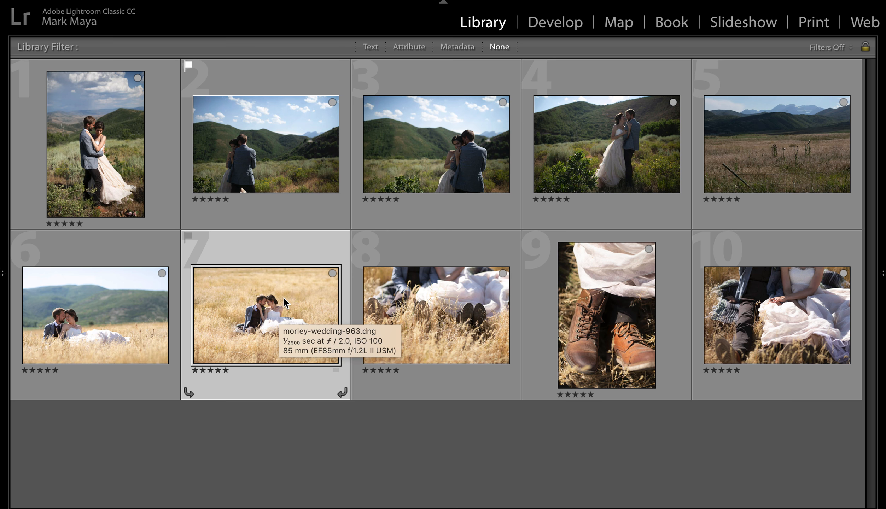
# Open the standing couple's portrait in the Develop module and look through its adjustment sections, including Tone Curve and color saturation.
pyautogui.doubleClick(102, 155)
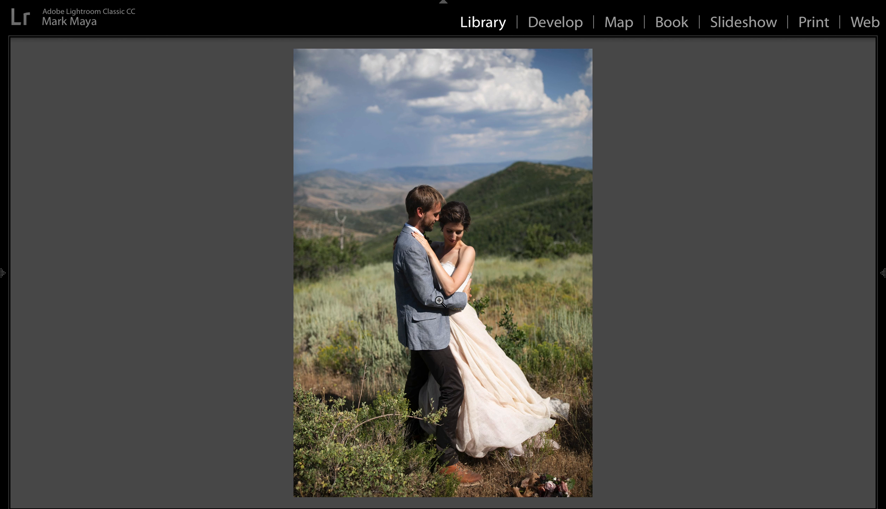
pyautogui.press('d')
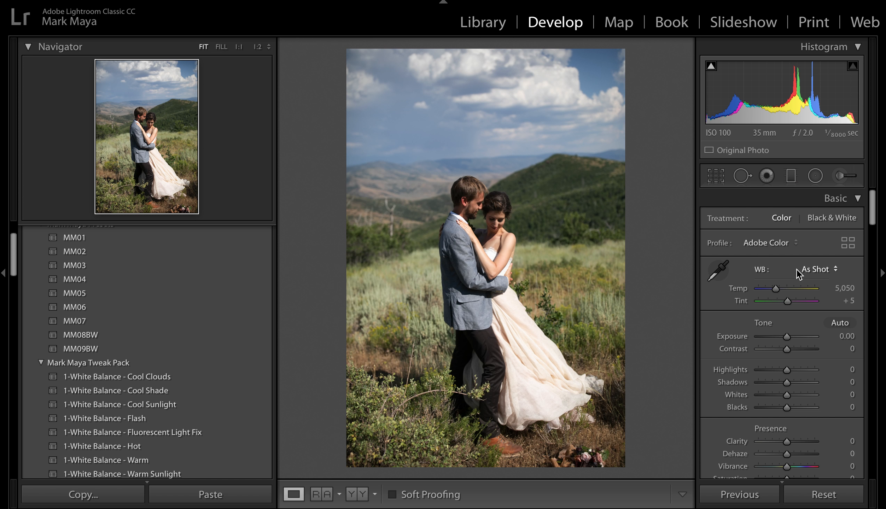
pyautogui.scroll(-5, 791, 332)
pyautogui.scroll(-10, 789, 328)
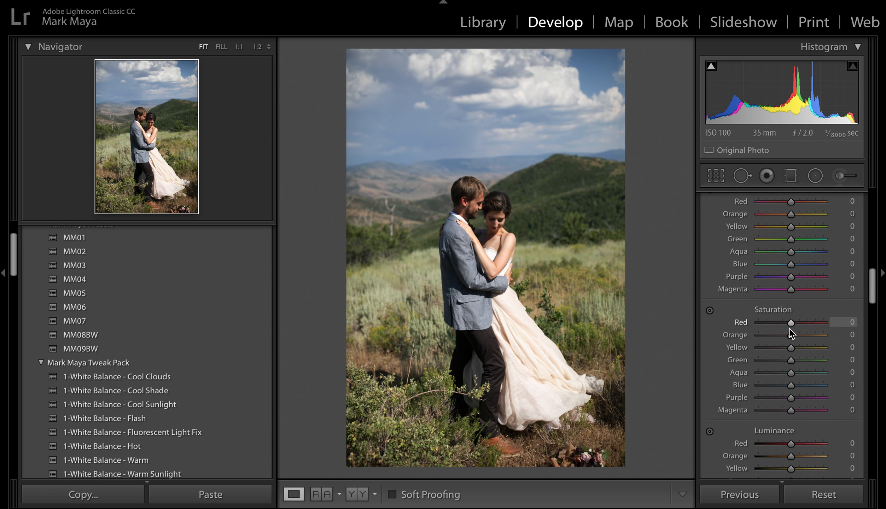
pyautogui.scroll(-15, 789, 328)
pyautogui.scroll(-8, 789, 329)
pyautogui.scroll(20, 789, 329)
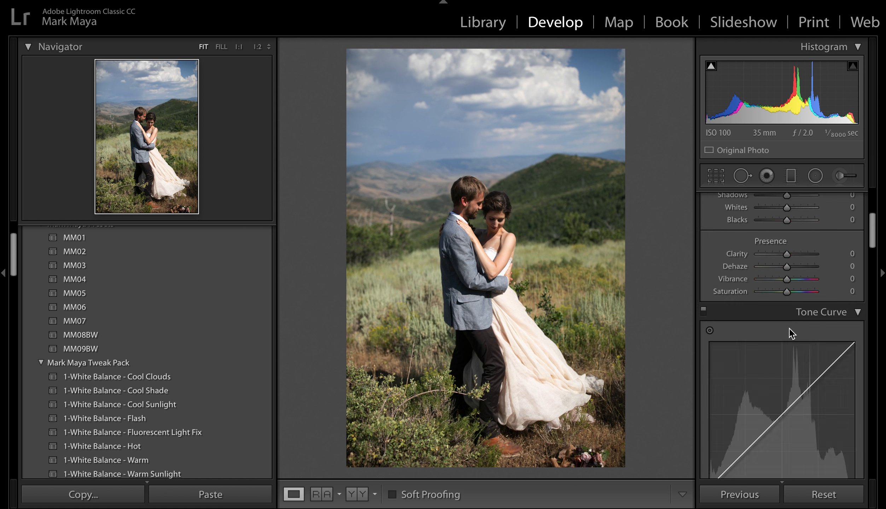
pyautogui.scroll(5, 790, 329)
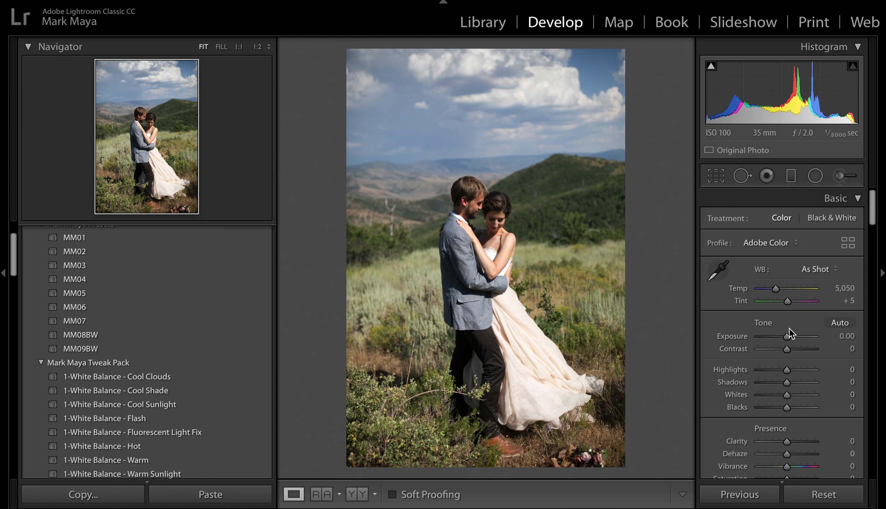
# Try preset MM02 on the portrait and undo it.
pyautogui.click(85, 249)
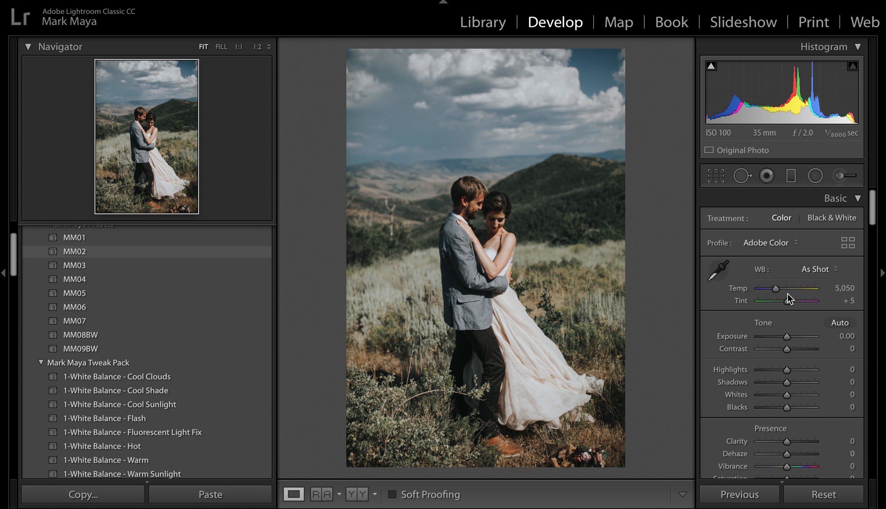
pyautogui.hotkey('ctrl', 'z')
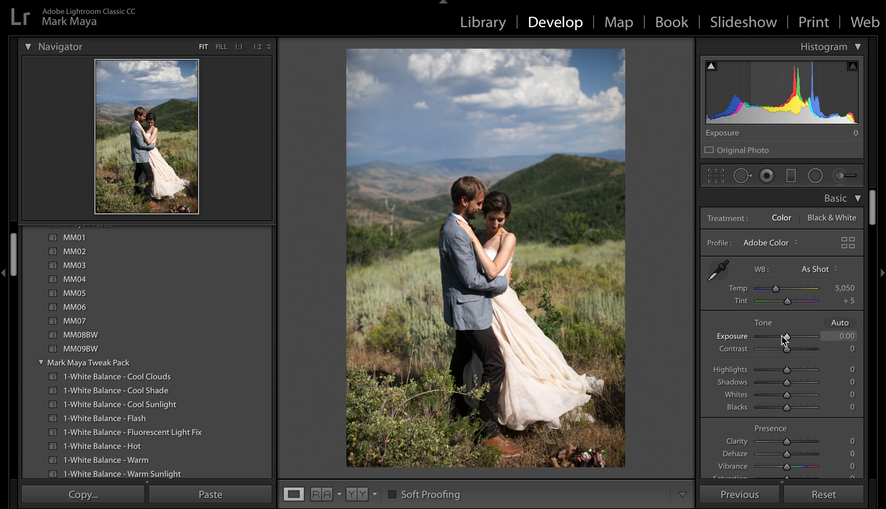
# Zoom in on the couple, try exposure at +0.20, and reset exposure to 0.
pyautogui.click(480, 232)
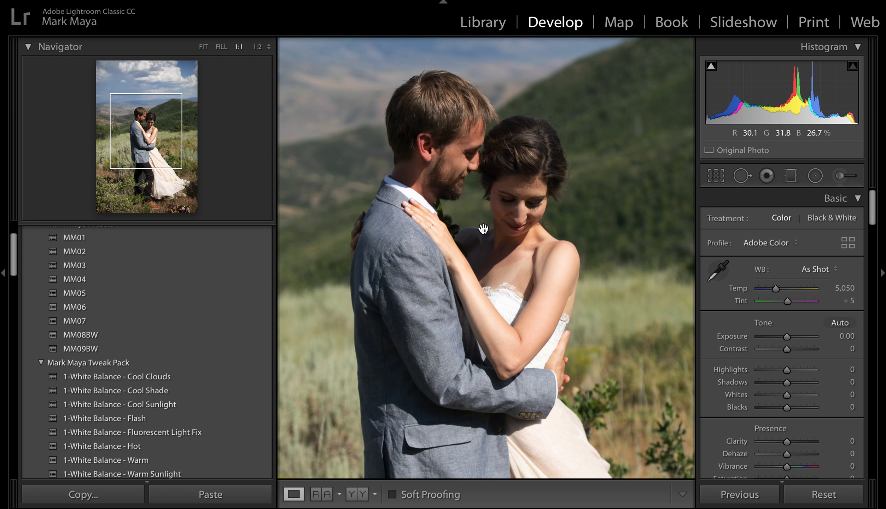
pyautogui.moveTo(483, 233); pyautogui.dragTo(508, 278)
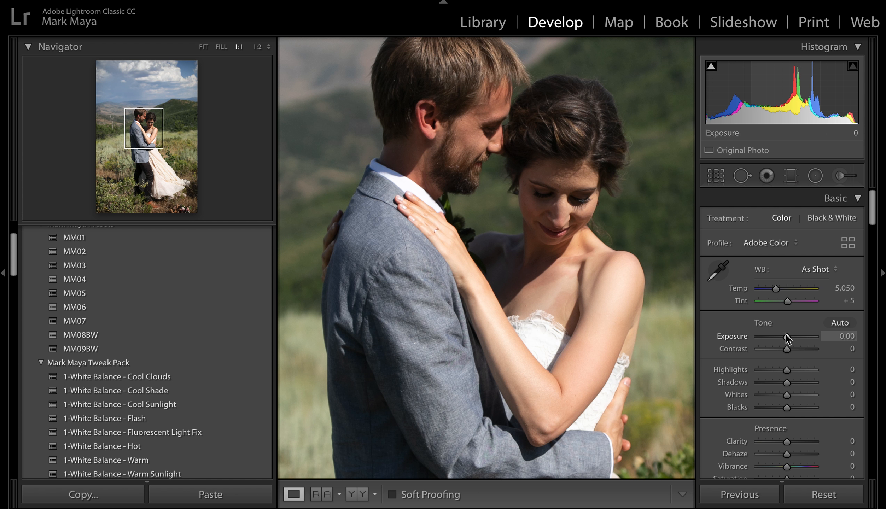
pyautogui.moveTo(786, 334); pyautogui.dragTo(787, 335)
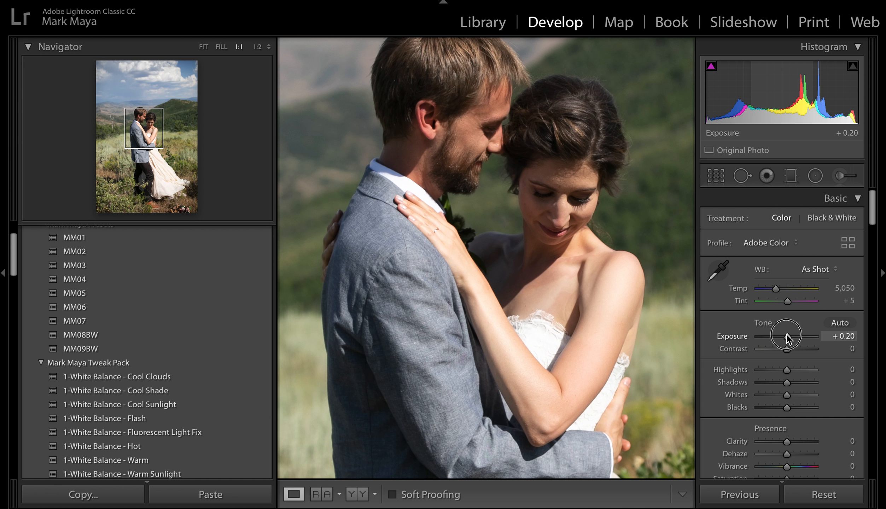
pyautogui.doubleClick(787, 335)
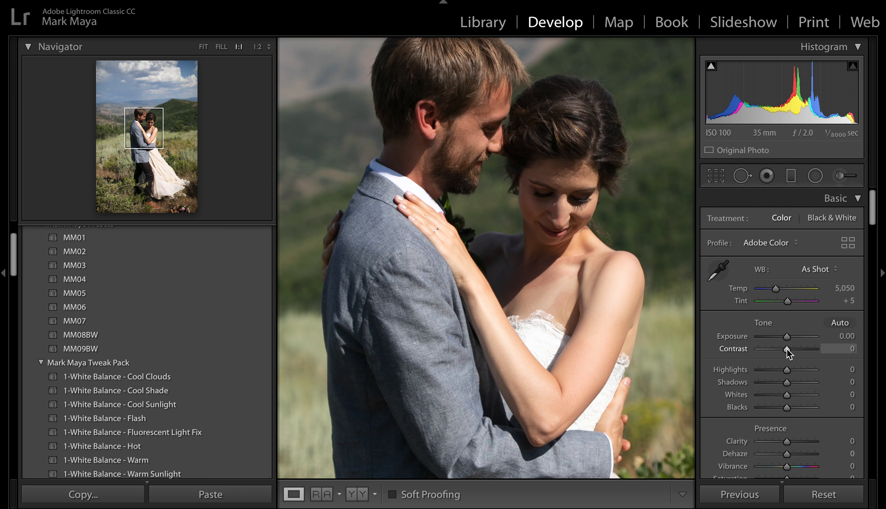
# Set contrast to +4, highlights to −34, shadows to +39, whites to −29 and blacks to +33.
pyautogui.moveTo(787, 349); pyautogui.dragTo(788, 350)
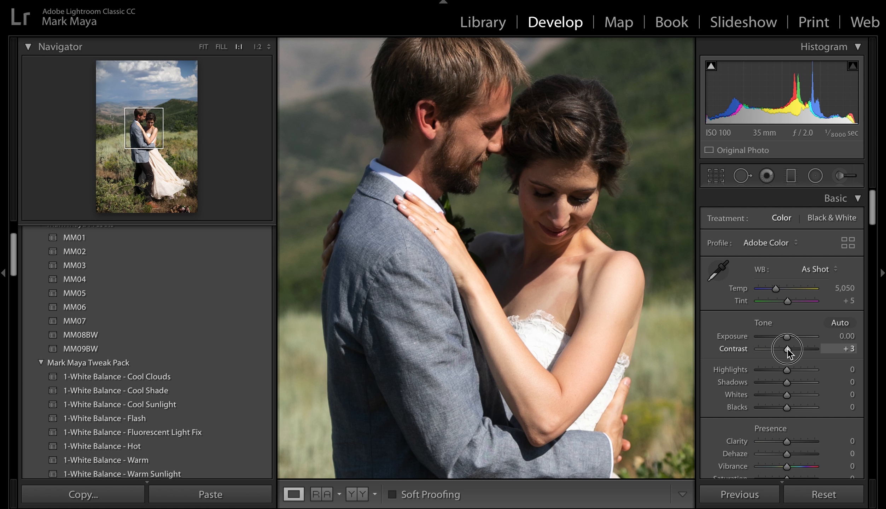
pyautogui.moveTo(787, 349); pyautogui.dragTo(788, 349)
pyautogui.moveTo(787, 369); pyautogui.dragTo(796, 409)
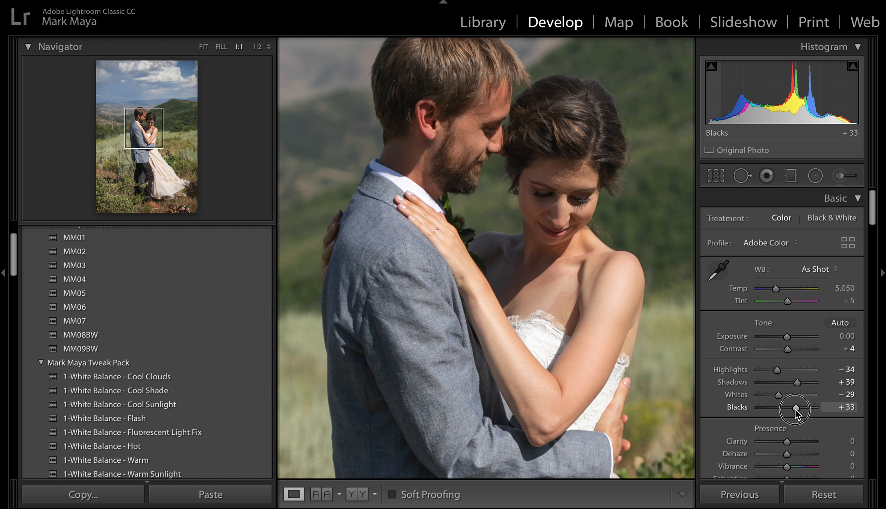
# Try clarity at −8 and +6 while checking the close-up and full photo, and set it to +5.
pyautogui.scroll(-1, 786, 385)
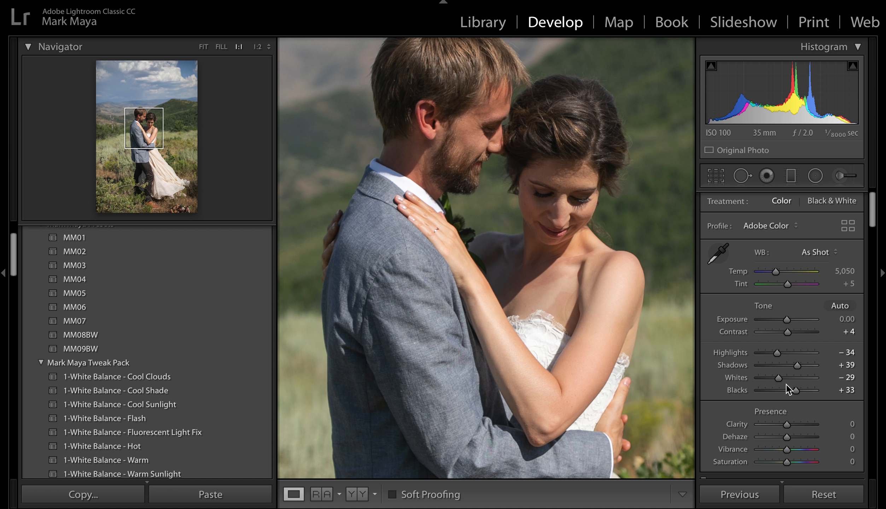
pyautogui.scroll(-3, 787, 385)
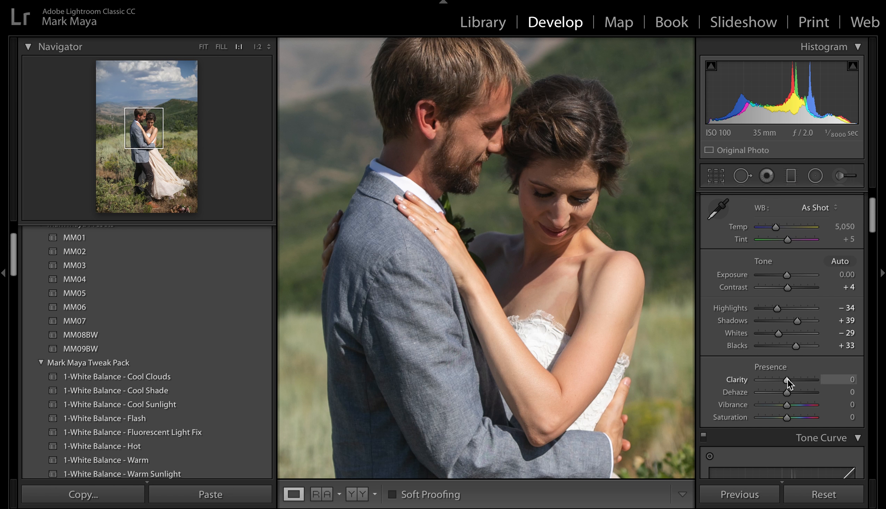
pyautogui.moveTo(787, 380); pyautogui.dragTo(784, 379)
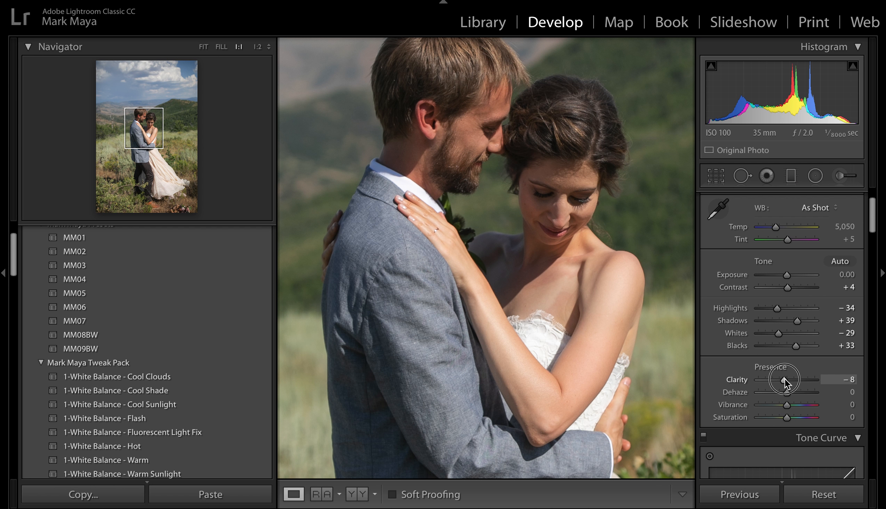
pyautogui.click(574, 297)
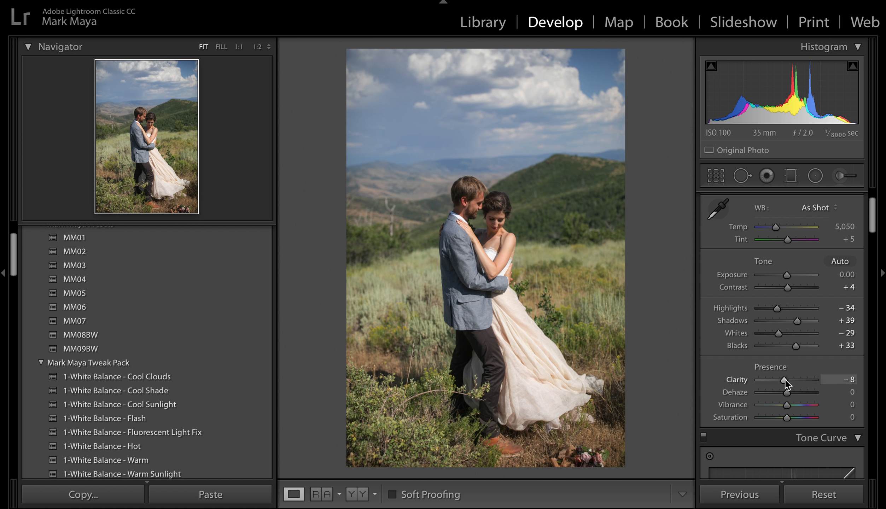
pyautogui.moveTo(789, 381); pyautogui.dragTo(790, 380)
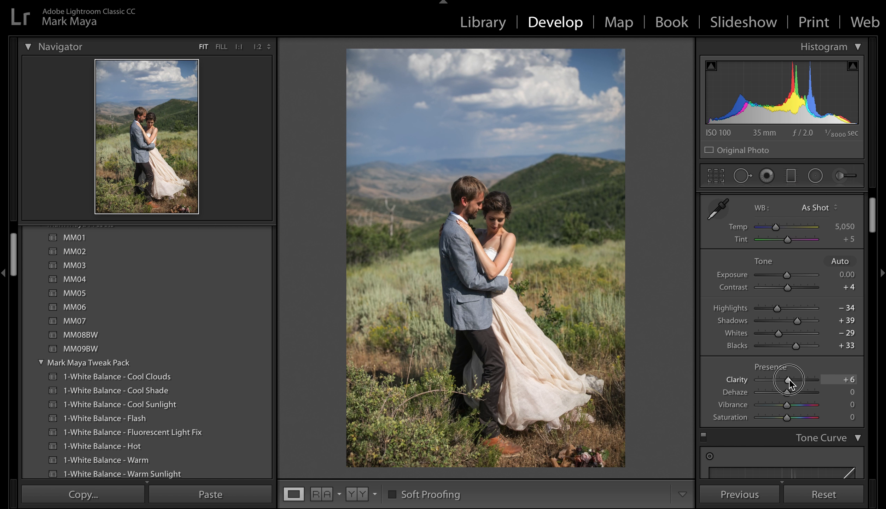
pyautogui.moveTo(790, 380); pyautogui.dragTo(789, 377)
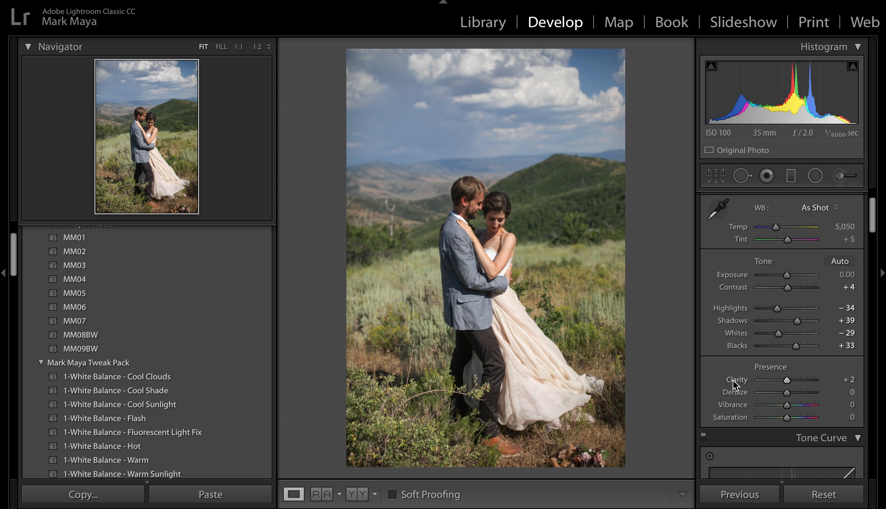
pyautogui.click(850, 380)
pyautogui.write('5')
pyautogui.press('Return')
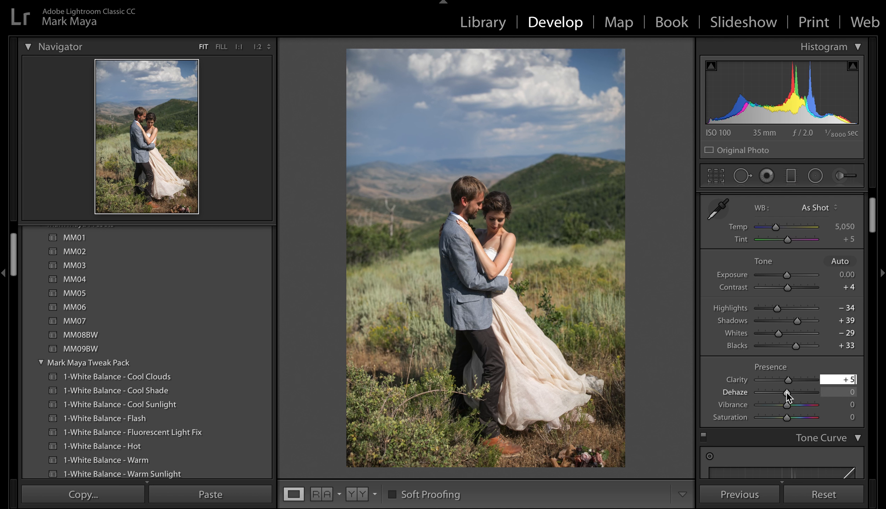
# Set Dehaze to +2 for the portrait.
pyautogui.click(788, 392)
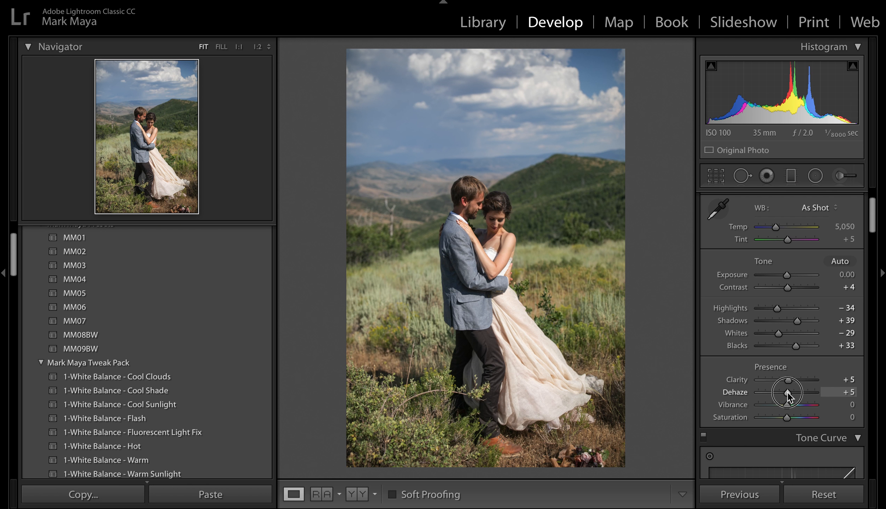
pyautogui.click(847, 392)
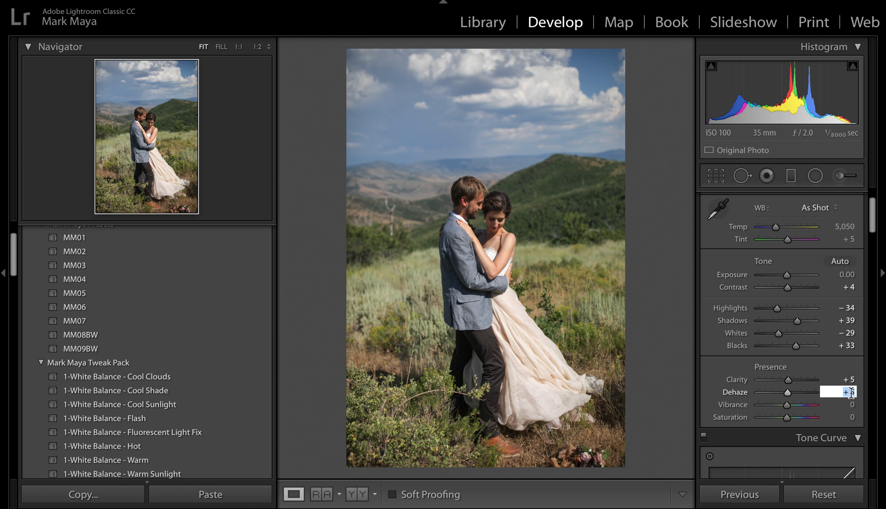
pyautogui.press('BackSpace')
pyautogui.write('2')
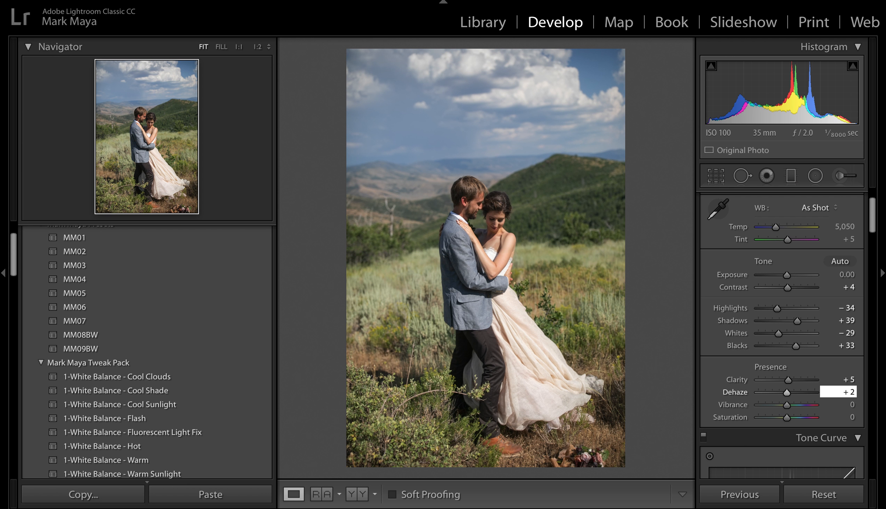
pyautogui.press('Return')
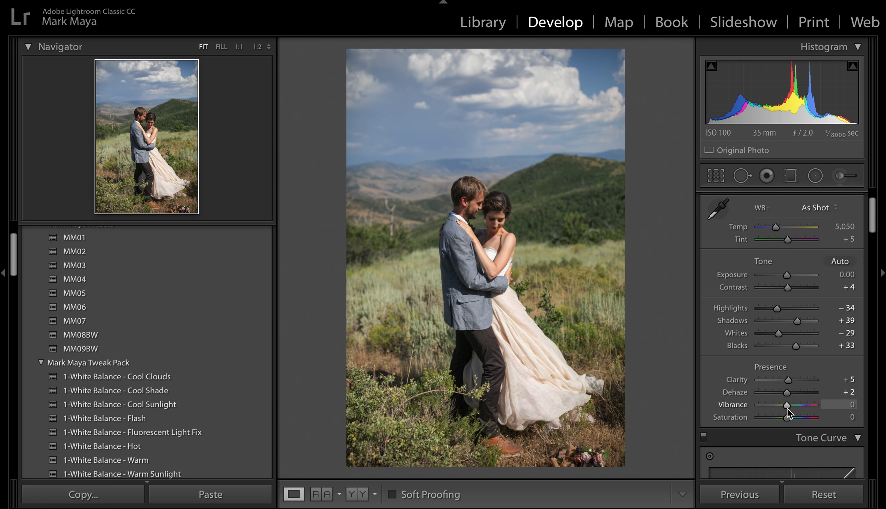
# Set vibrance to +5 and saturation to −15, and compare the portrait before and after the edits.
pyautogui.moveTo(786, 406); pyautogui.dragTo(784, 417)
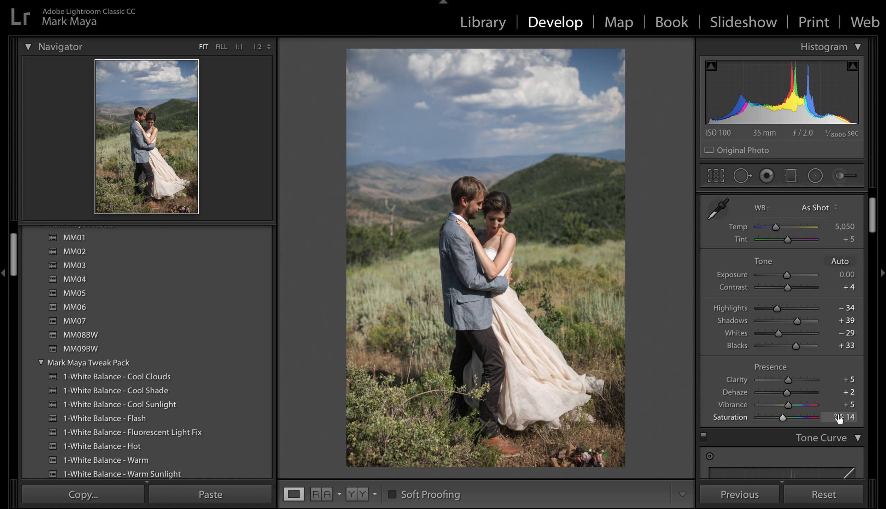
pyautogui.click(850, 417)
pyautogui.write('-15')
pyautogui.press('Return')
pyautogui.scroll(-2, 808, 369)
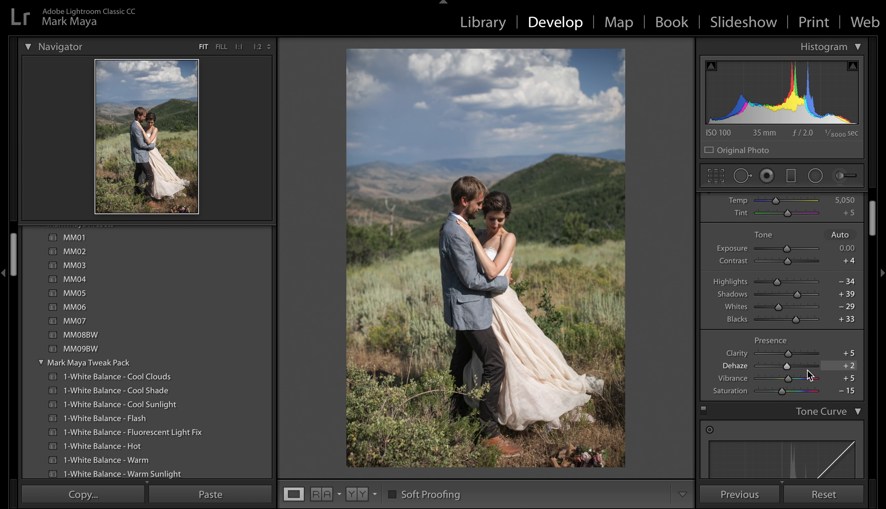
pyautogui.press('\\')
pyautogui.press('\\')
# Adjust the Tone Curve regions to shadows −20, darks −4 and lights +4.
pyautogui.scroll(-10, 770, 362)
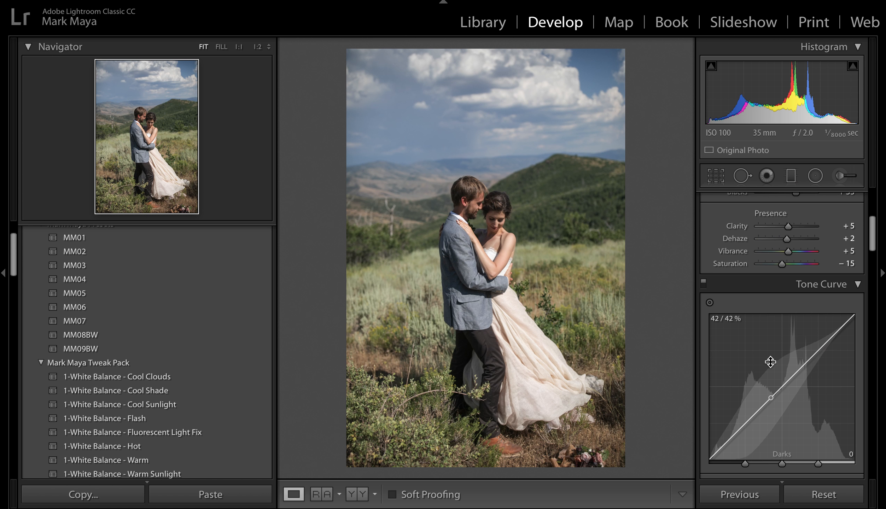
pyautogui.scroll(-7, 770, 362)
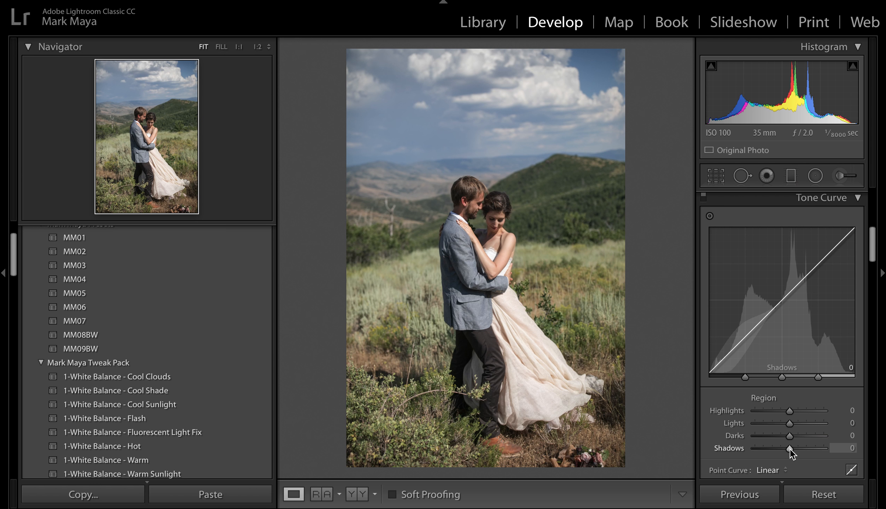
pyautogui.moveTo(790, 450)
pyautogui.mouseDown()
pyautogui.moveTo(783, 448)
pyautogui.moveTo(790, 437)
pyautogui.mouseUp()
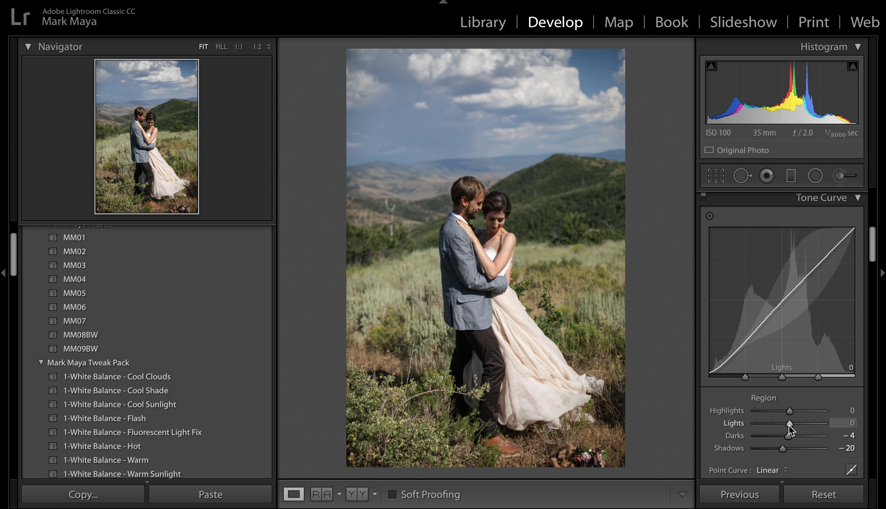
pyautogui.moveTo(790, 424); pyautogui.dragTo(791, 425)
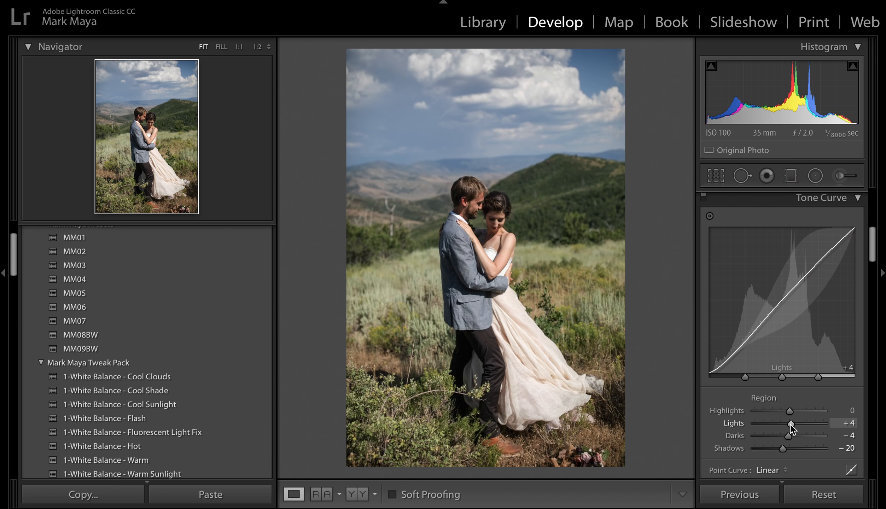
# Compare the portrait with and without the Tone Curve adjustments.
pyautogui.click(703, 195)
pyautogui.click(703, 196)
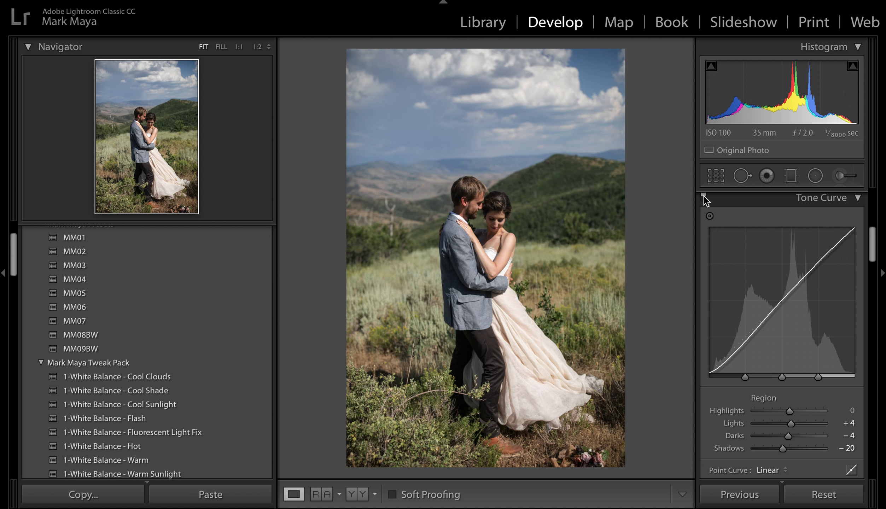
pyautogui.click(704, 195)
pyautogui.click(703, 196)
pyautogui.click(703, 196)
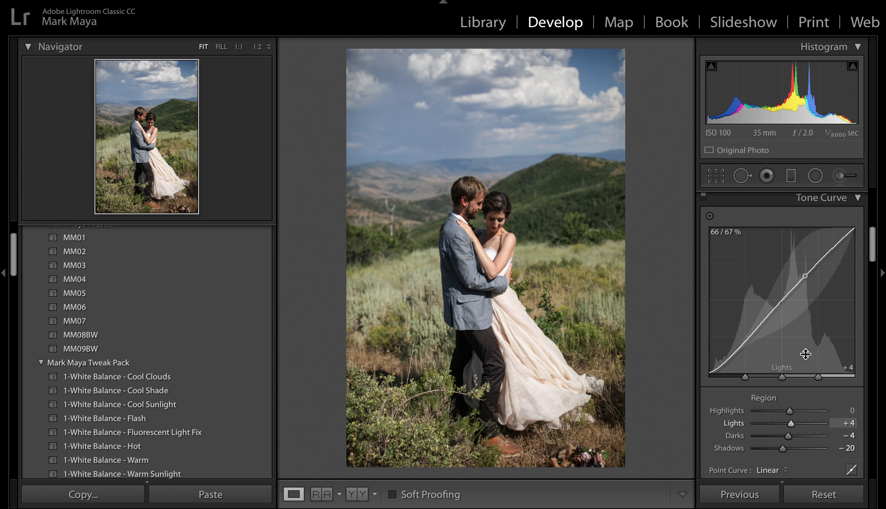
# Switch the Tone Curve to point editing, look through the Red, Green and Blue channels, and select the Red channel.
pyautogui.scroll(-2, 806, 350)
pyautogui.scroll(-1, 805, 353)
pyautogui.scroll(1, 806, 353)
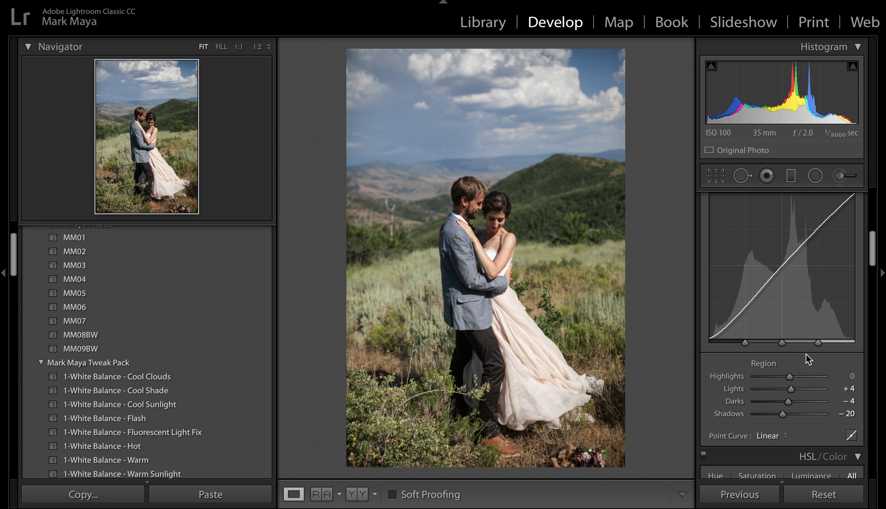
pyautogui.click(852, 436)
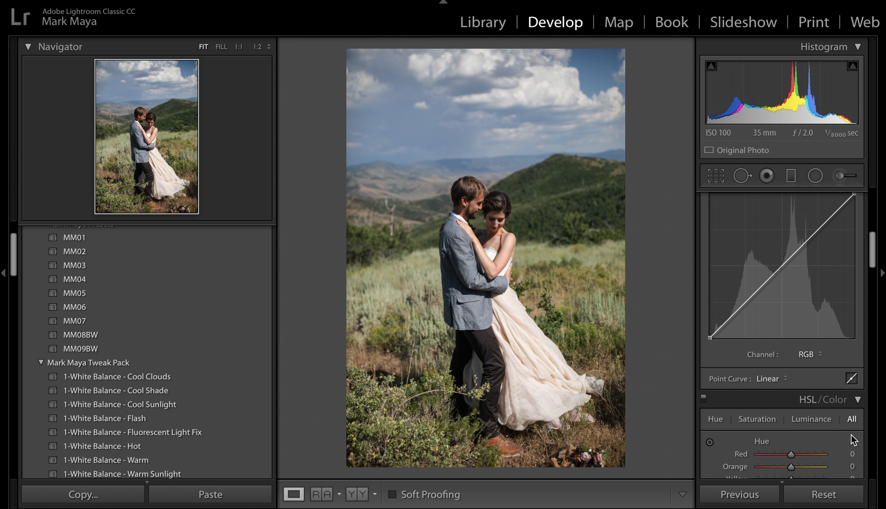
pyautogui.click(808, 354)
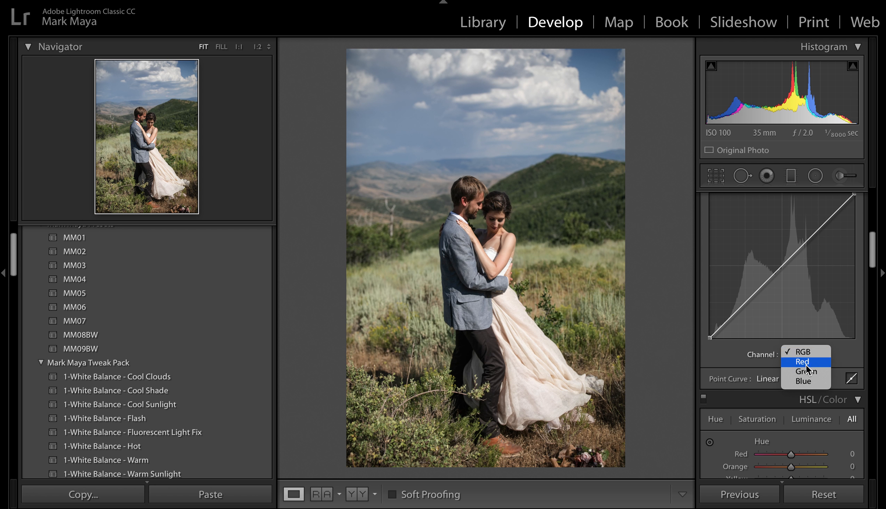
pyautogui.click(806, 365)
pyautogui.click(811, 354)
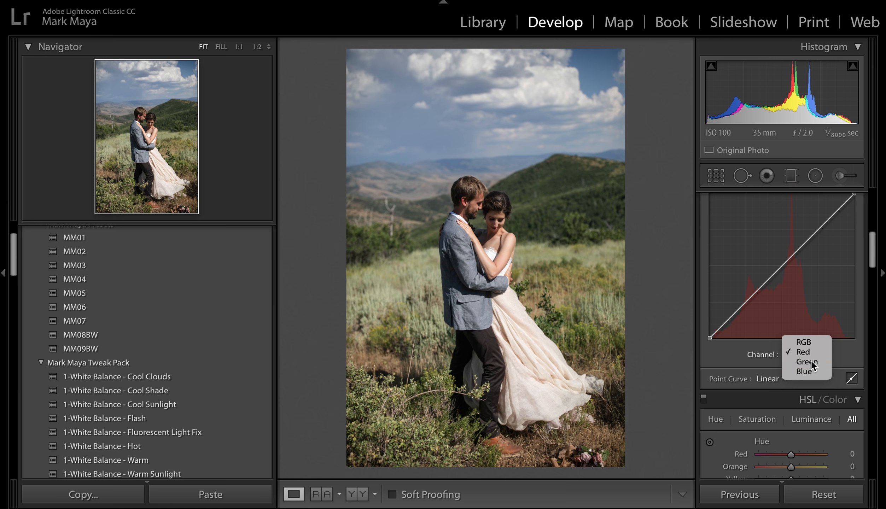
pyautogui.click(812, 365)
pyautogui.click(810, 354)
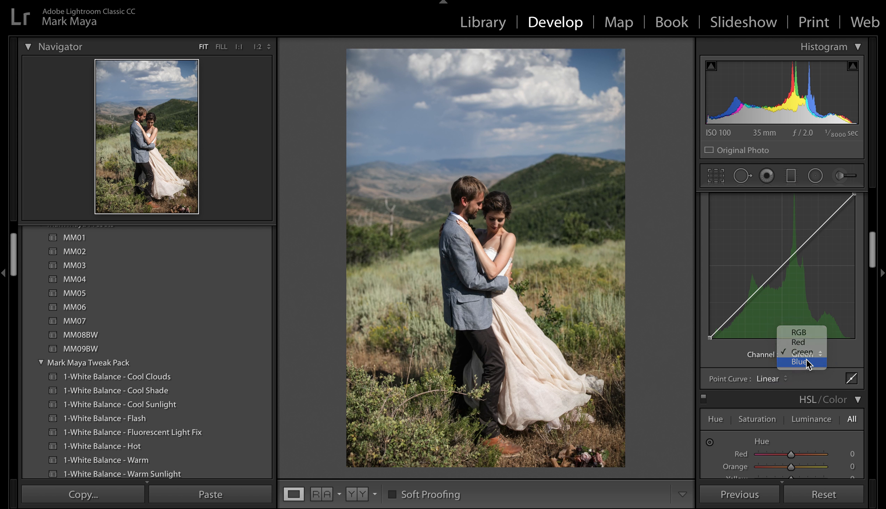
pyautogui.click(808, 361)
pyautogui.click(811, 354)
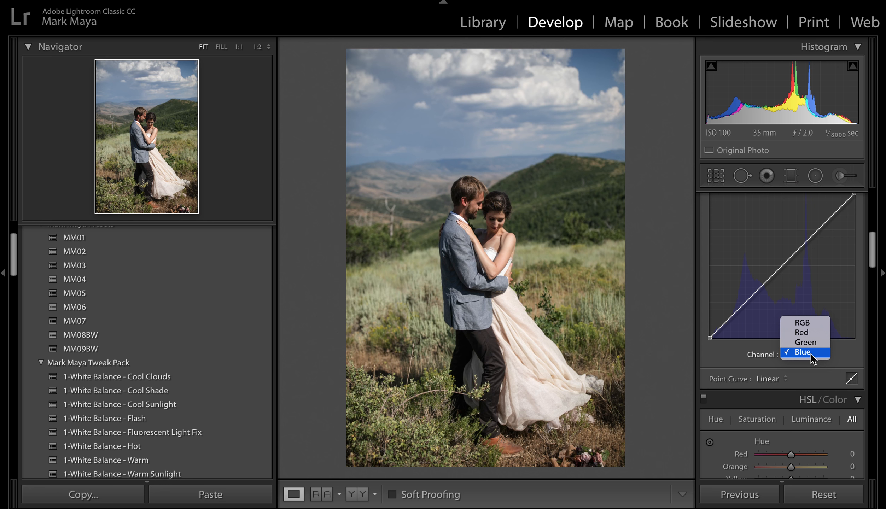
pyautogui.click(803, 334)
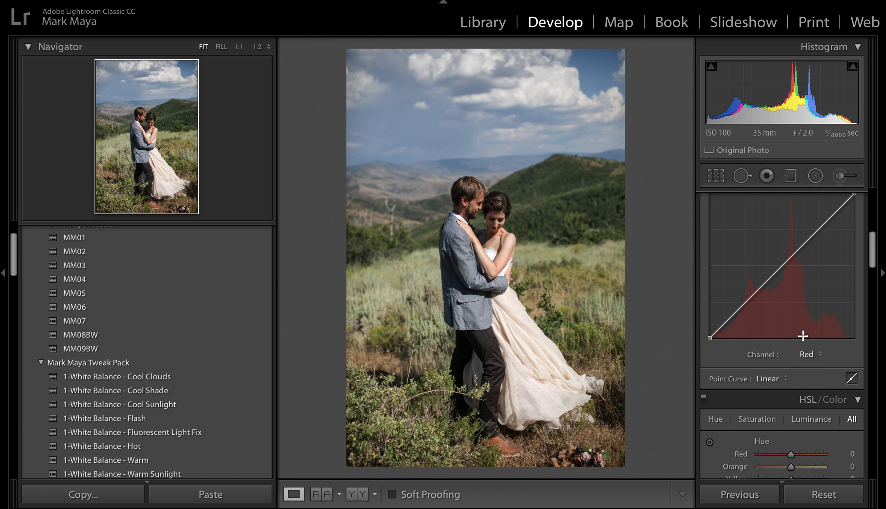
# Try adding and moving a point in the darker part of the Red channel curve, and undo it.
pyautogui.moveTo(737, 310)
pyautogui.mouseDown()
pyautogui.moveTo(744, 315)
pyautogui.moveTo(728, 295)
pyautogui.moveTo(756, 322)
pyautogui.moveTo(730, 307)
pyautogui.mouseUp()
pyautogui.hotkey('ctrl', 'z')
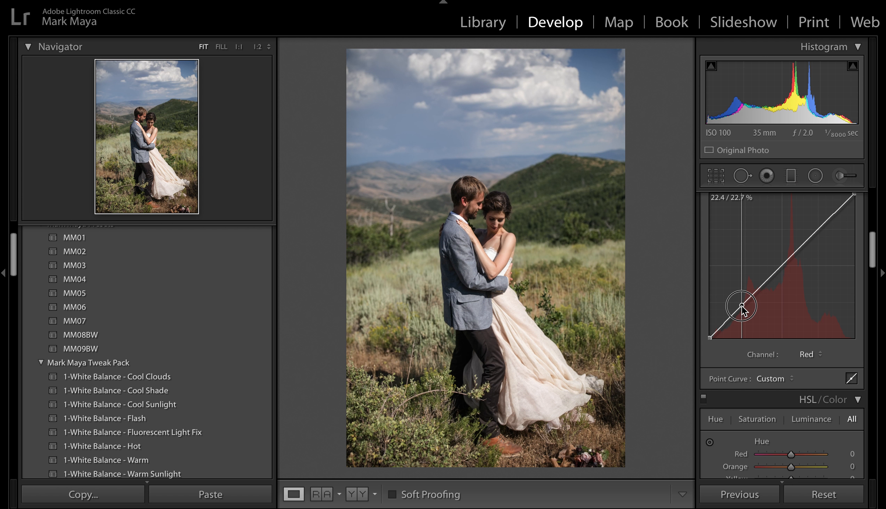
pyautogui.moveTo(744, 311); pyautogui.dragTo(744, 306)
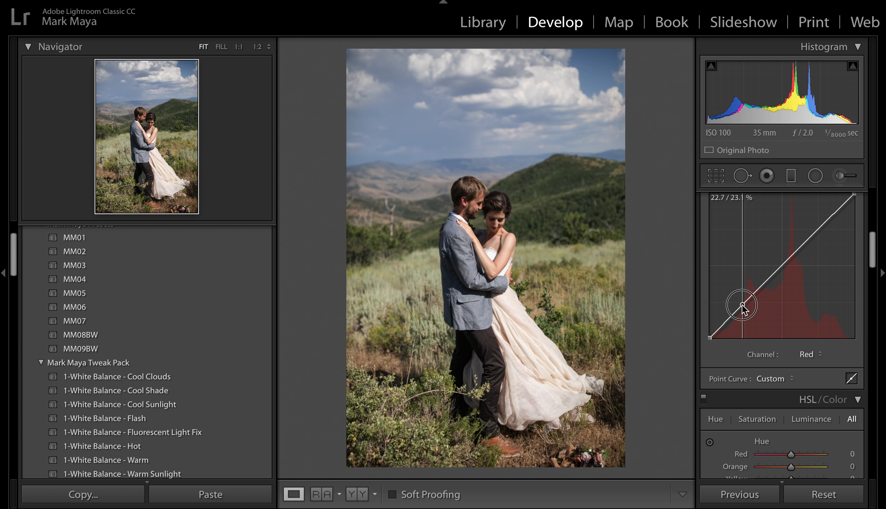
pyautogui.hotkey('ctrl', 'z')
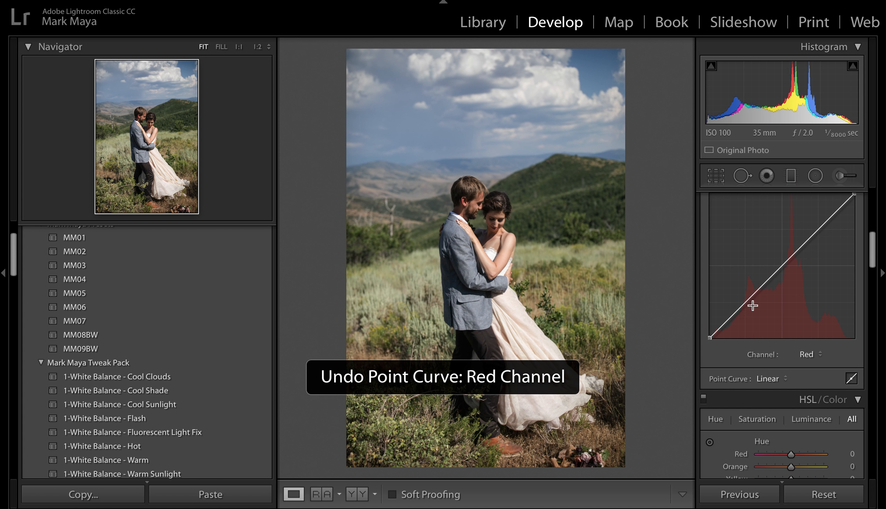
# Return the Tone Curve to the RGB channel and region editing, and set its highlights to −5.
pyautogui.click(809, 355)
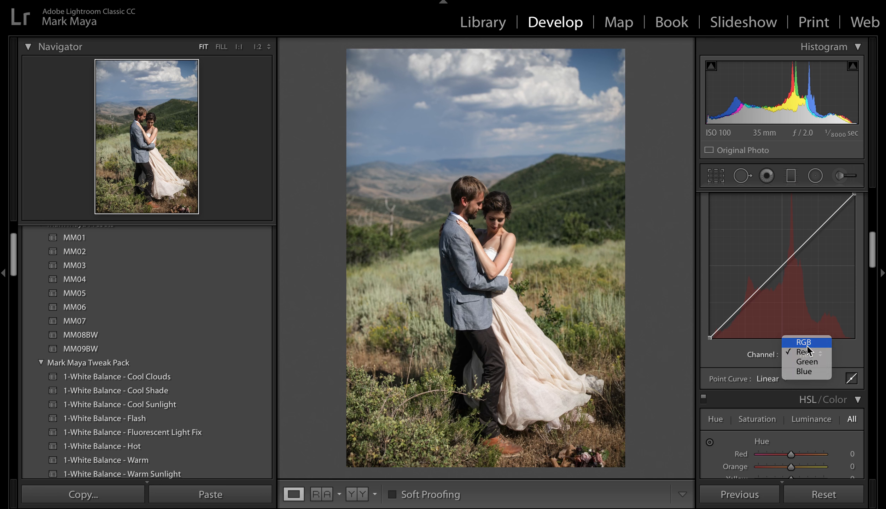
pyautogui.click(808, 344)
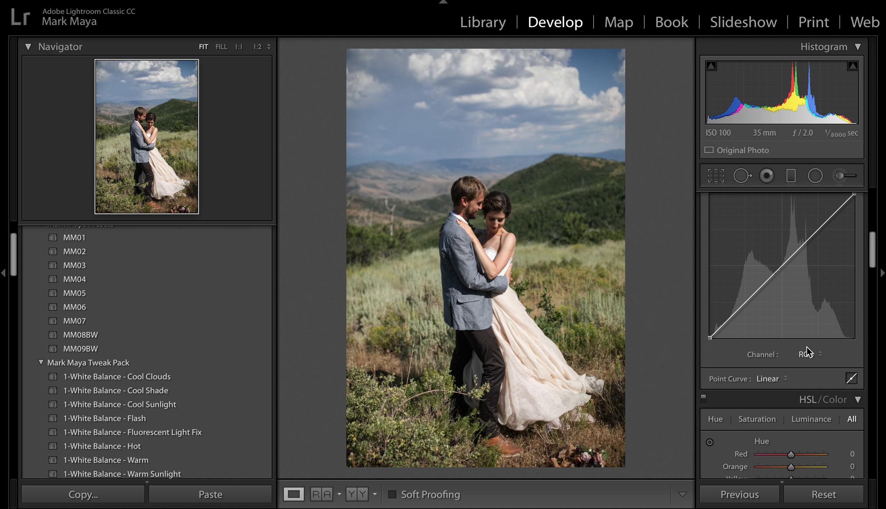
pyautogui.scroll(1, 806, 348)
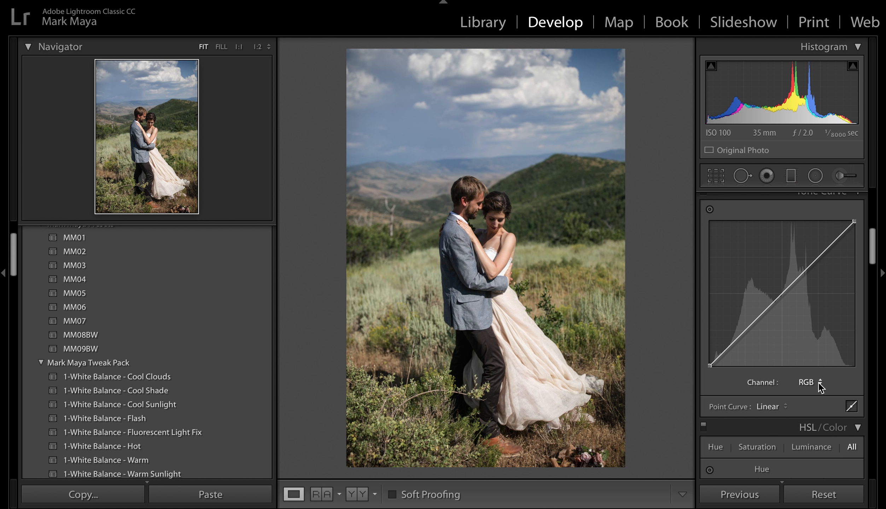
pyautogui.click(852, 407)
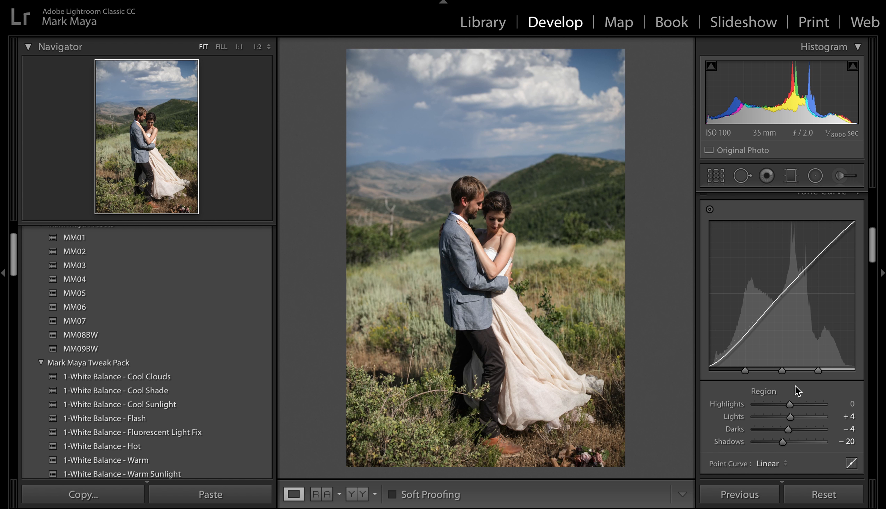
pyautogui.scroll(-1, 796, 386)
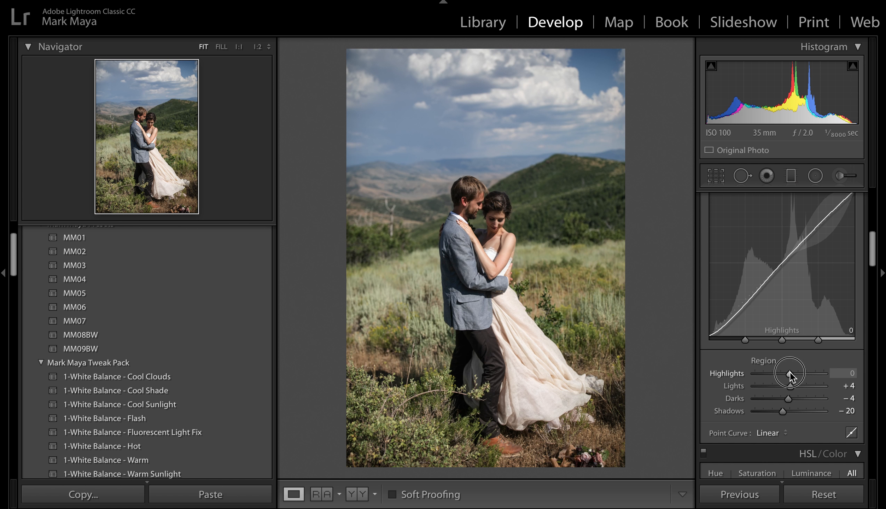
pyautogui.moveTo(790, 372)
pyautogui.mouseDown()
pyautogui.moveTo(780, 374)
pyautogui.moveTo(788, 374)
pyautogui.mouseUp()
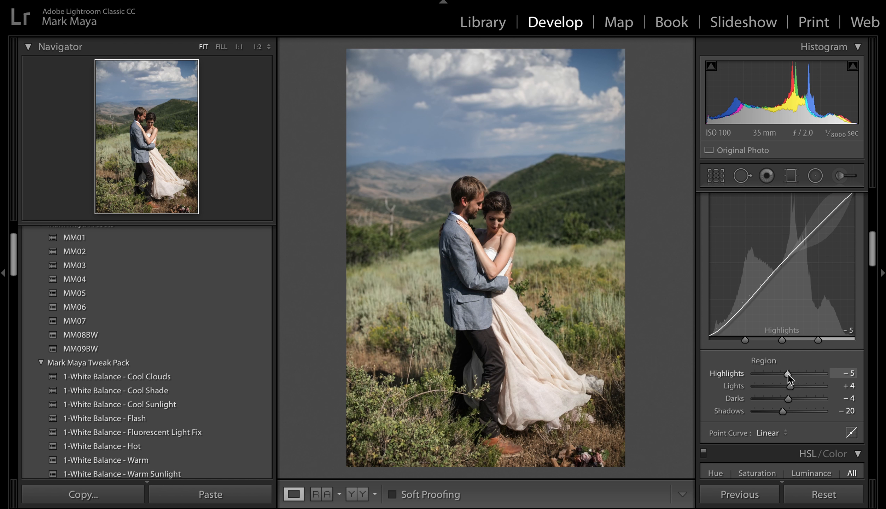
# Inspect the couple up close, try lowering the Tone Curve highlights to −49, and undo it.
pyautogui.click(501, 253)
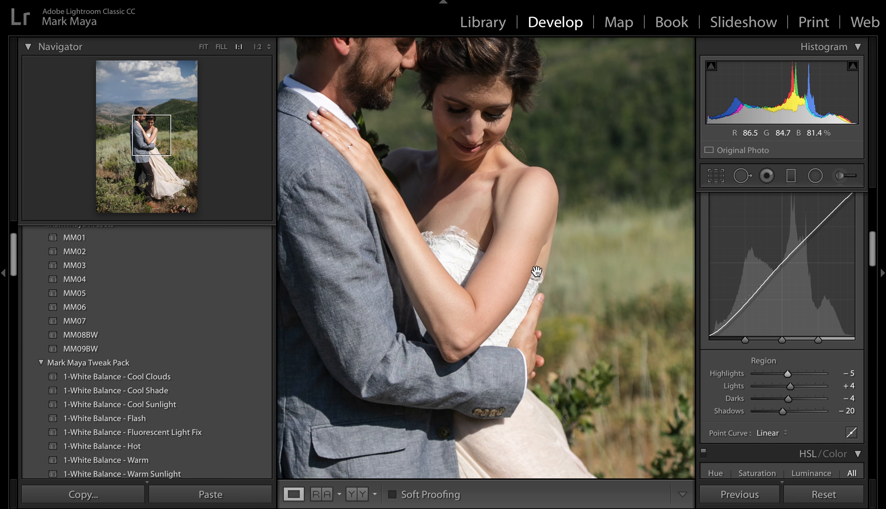
pyautogui.click(594, 341)
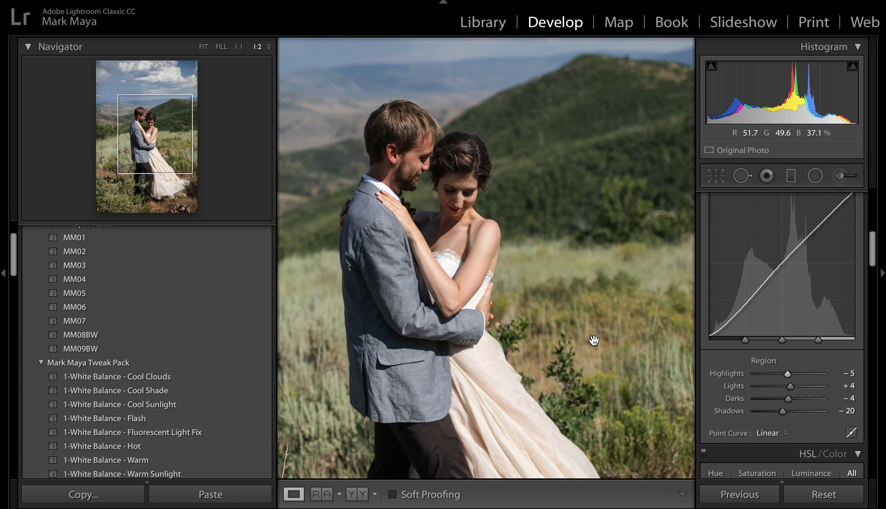
pyautogui.moveTo(787, 377); pyautogui.dragTo(772, 377)
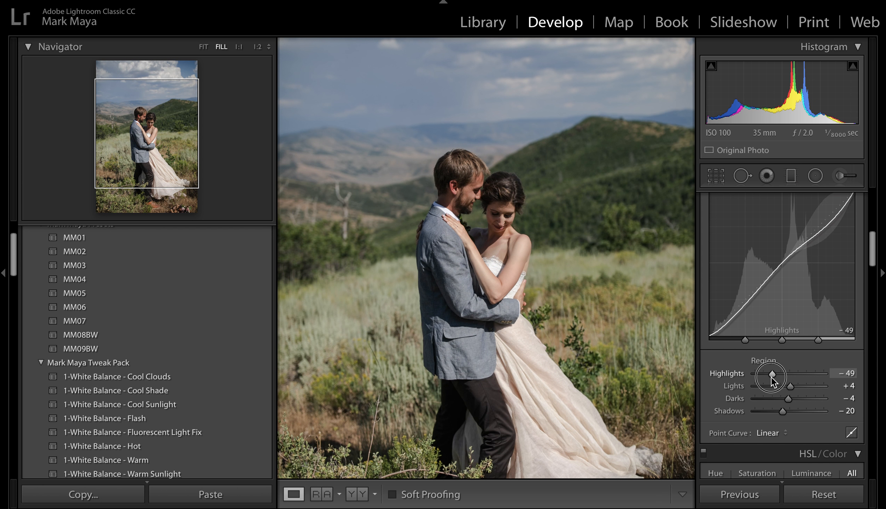
pyautogui.hotkey('ctrl', 'z')
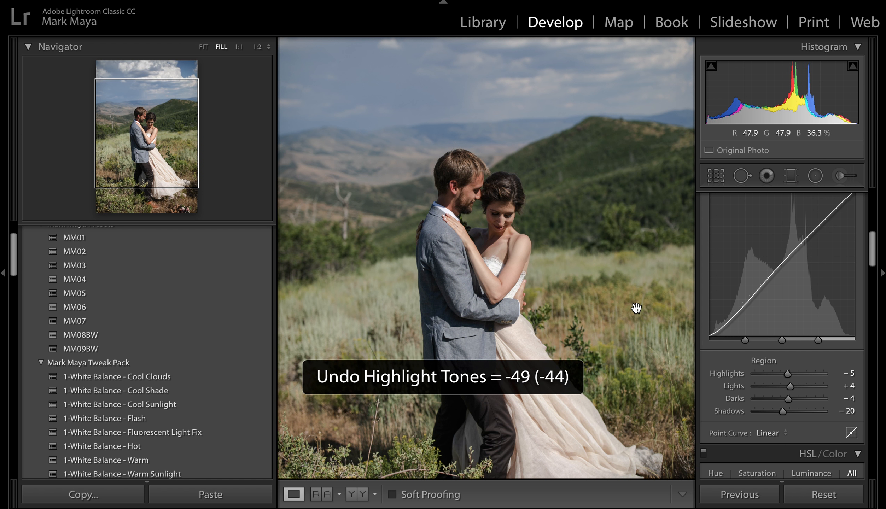
# Show the whole portrait and set the HSL saturation of yellow to −5 and green to −7.
pyautogui.scroll(-2, 763, 363)
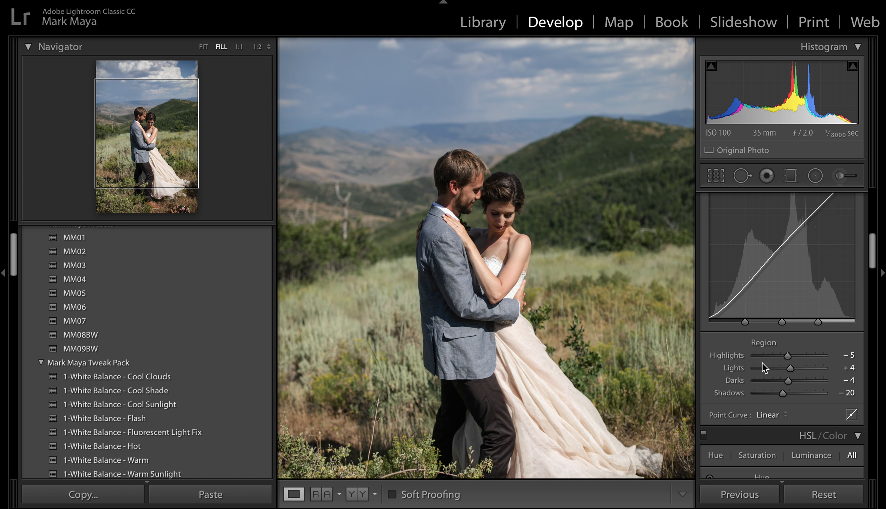
pyautogui.scroll(-5, 763, 363)
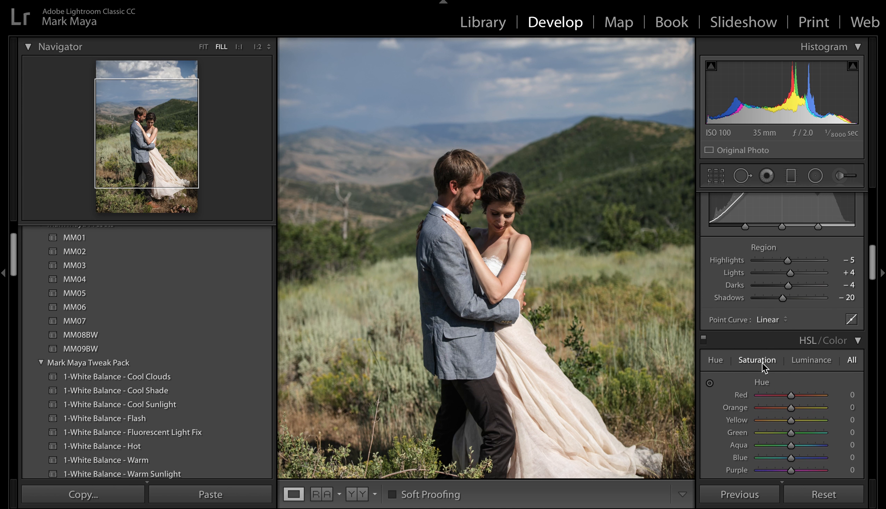
pyautogui.click(575, 313)
pyautogui.click(574, 313)
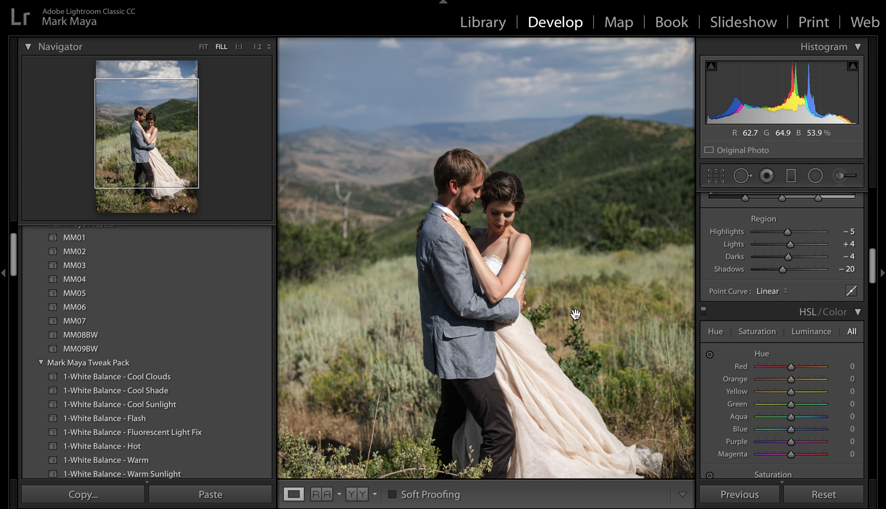
pyautogui.click(575, 313)
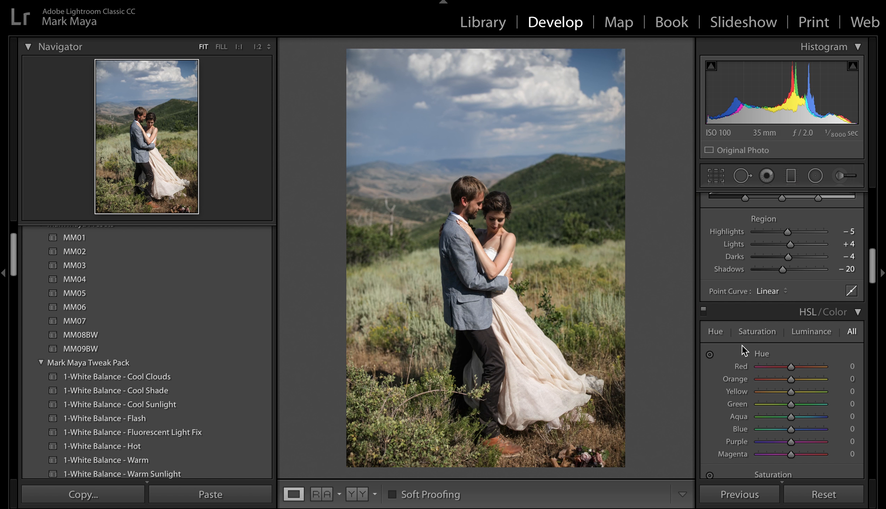
pyautogui.scroll(-1, 730, 368)
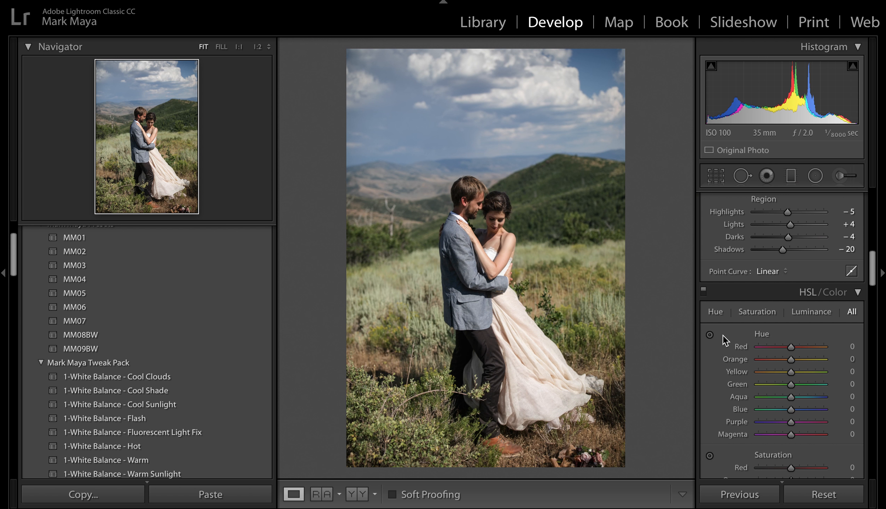
pyautogui.scroll(-1, 779, 348)
pyautogui.scroll(-2, 779, 348)
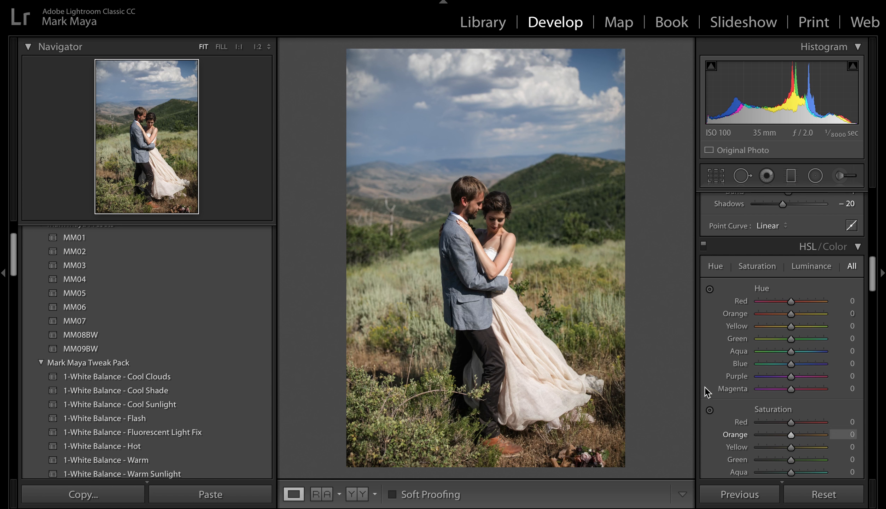
pyautogui.scroll(-5, 788, 405)
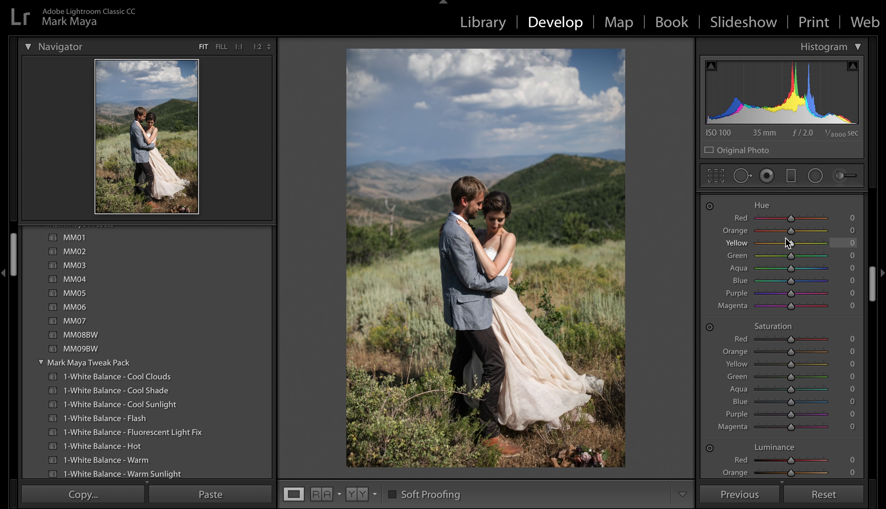
pyautogui.scroll(-3, 781, 339)
pyautogui.scroll(-1, 780, 340)
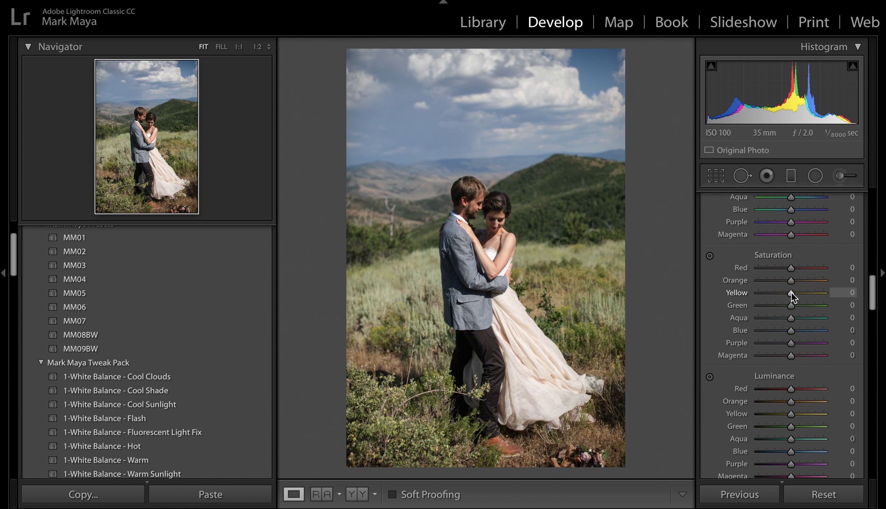
pyautogui.moveTo(792, 292); pyautogui.dragTo(796, 292)
pyautogui.moveTo(790, 307); pyautogui.dragTo(787, 293)
# Try raising the HSL green luminance to +3, and return it to 0.
pyautogui.moveTo(791, 427)
pyautogui.mouseDown()
pyautogui.moveTo(781, 429)
pyautogui.moveTo(810, 432)
pyautogui.moveTo(763, 431)
pyautogui.moveTo(810, 428)
pyautogui.moveTo(765, 426)
pyautogui.moveTo(801, 427)
pyautogui.moveTo(782, 429)
pyautogui.moveTo(792, 429)
pyautogui.mouseUp()
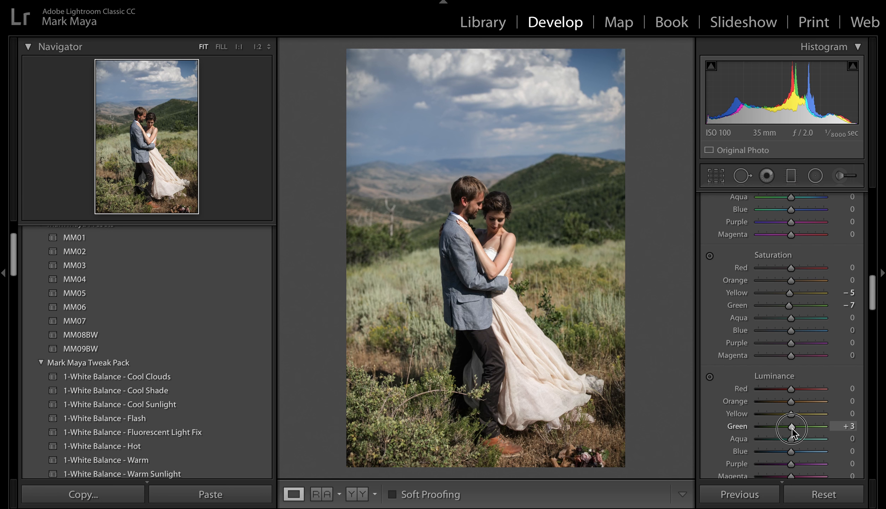
pyautogui.moveTo(792, 429); pyautogui.dragTo(792, 430)
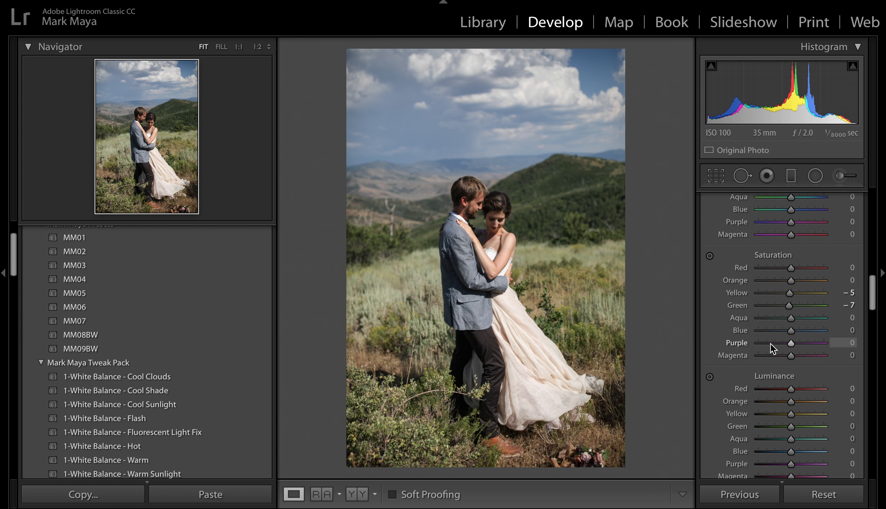
# Apply the Warm Split Tones 1 preset and compare the portrait with its before version.
pyautogui.scroll(-4, 779, 350)
pyautogui.scroll(-10, 780, 350)
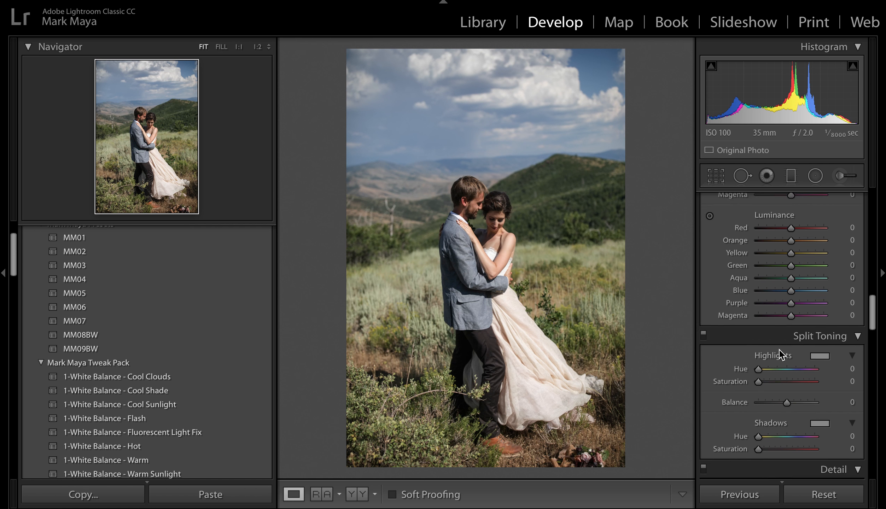
pyautogui.scroll(-1, 779, 350)
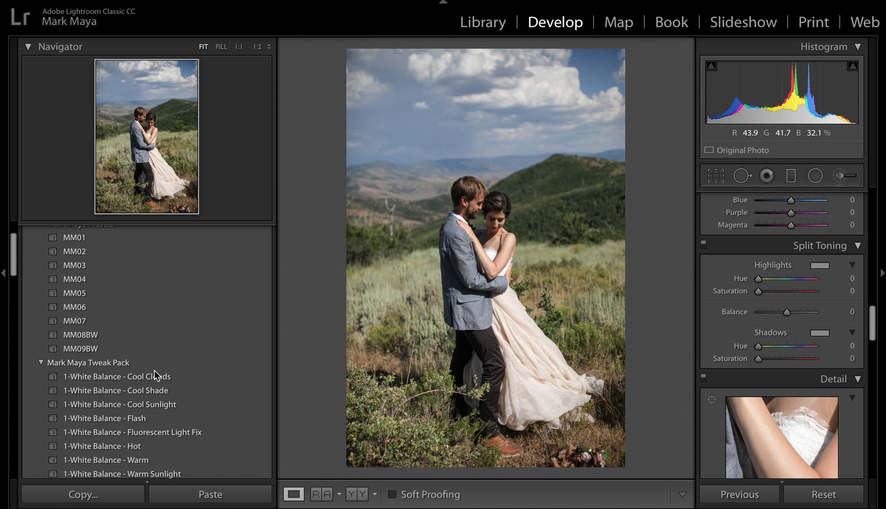
pyautogui.scroll(-8, 118, 379)
pyautogui.scroll(-10, 118, 379)
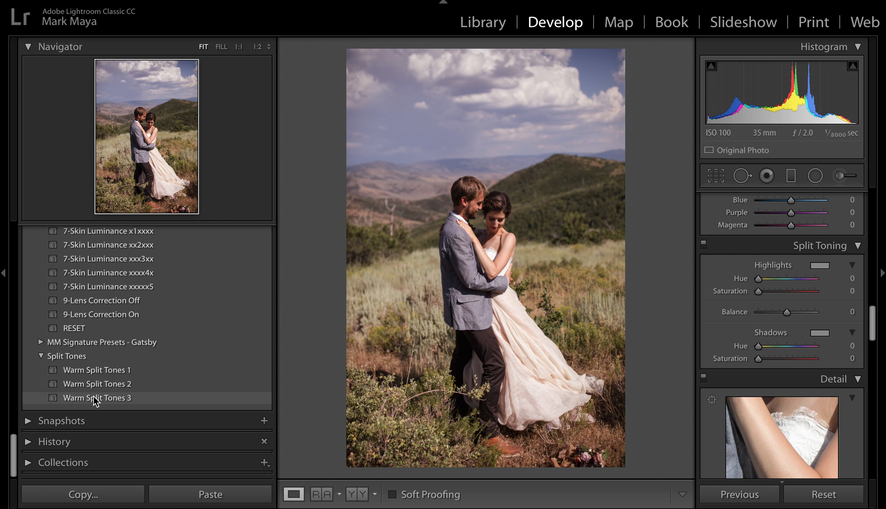
pyautogui.click(104, 374)
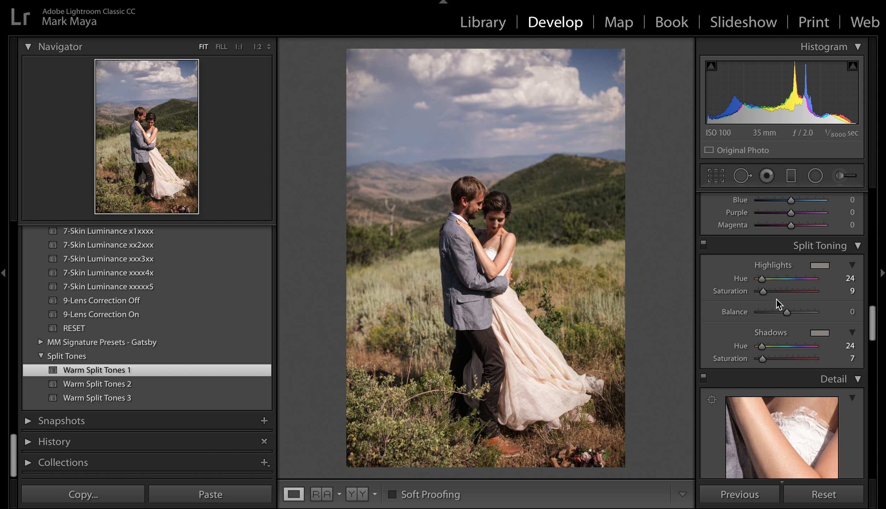
pyautogui.press('\\')
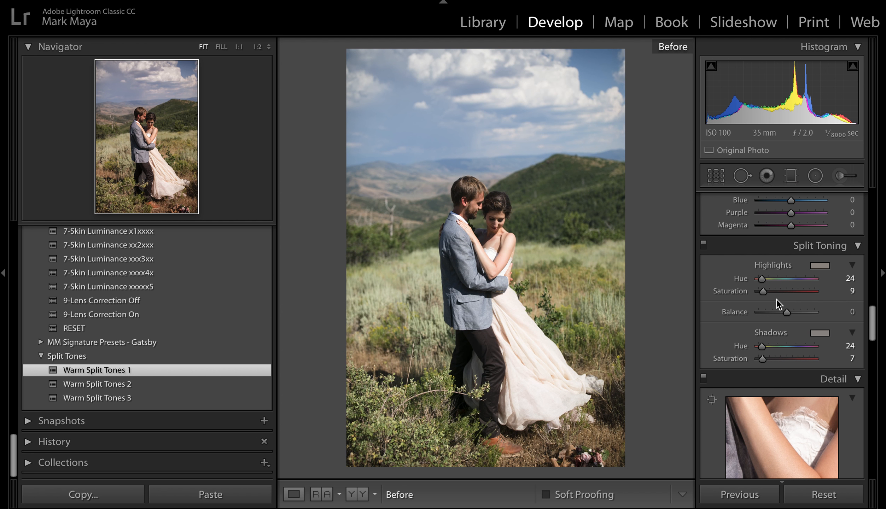
pyautogui.press('\\')
# Set the sharpening masking to 27 while previewing the black-and-white edge mask.
pyautogui.scroll(-8, 777, 299)
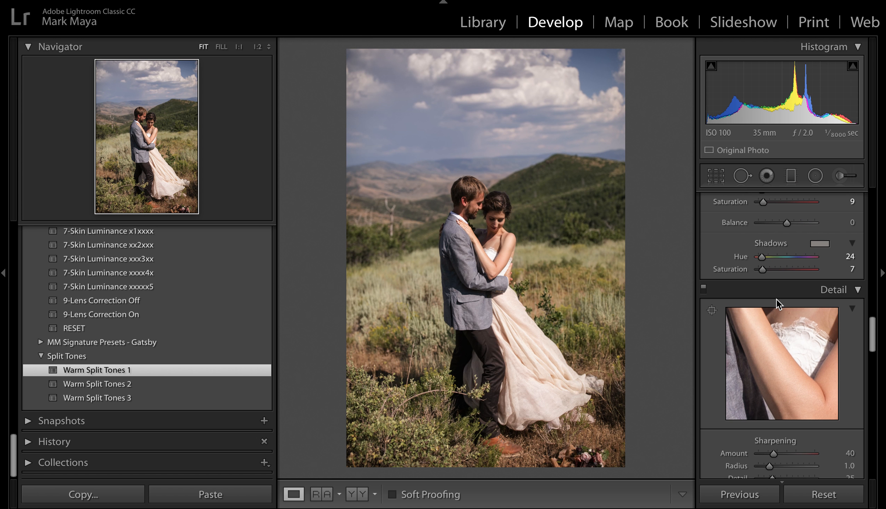
pyautogui.scroll(-3, 777, 299)
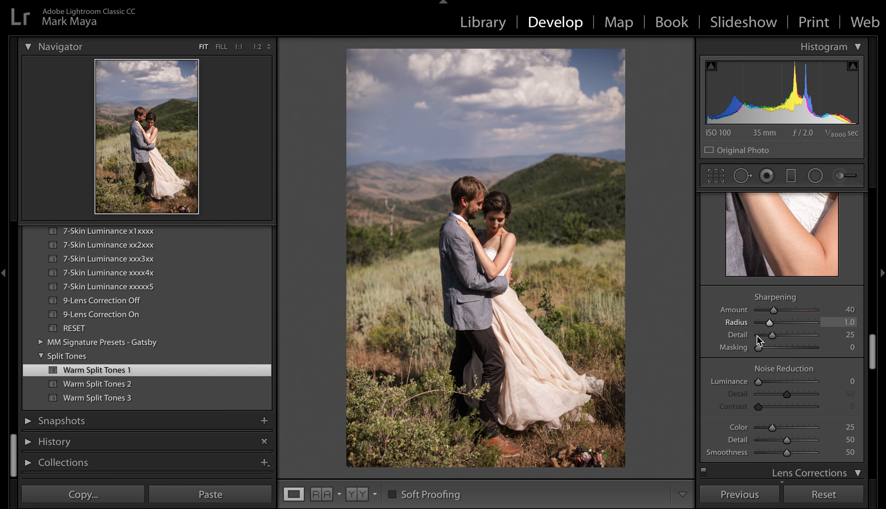
pyautogui.press('alt')
pyautogui.moveTo(761, 347); pyautogui.dragTo(776, 348)
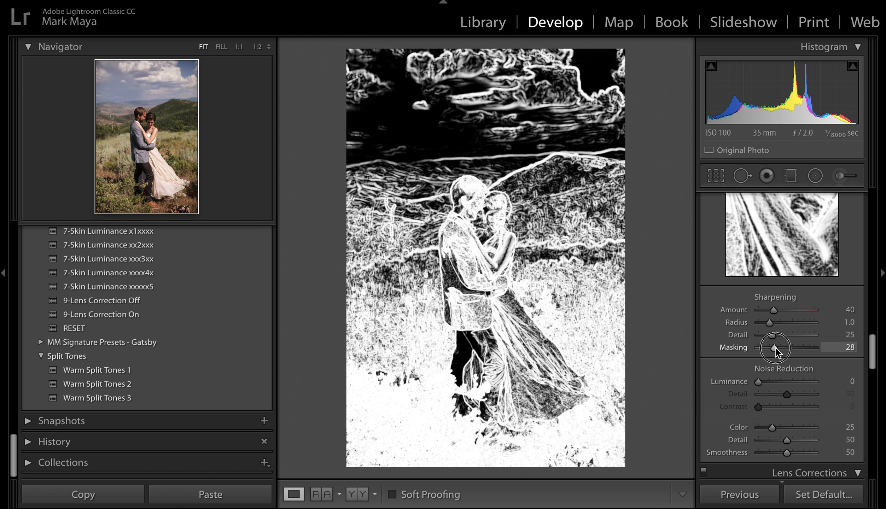
pyautogui.moveTo(776, 348)
pyautogui.mouseDown()
pyautogui.moveTo(798, 347)
pyautogui.moveTo(784, 348)
pyautogui.mouseUp()
pyautogui.moveTo(781, 347); pyautogui.dragTo(776, 346)
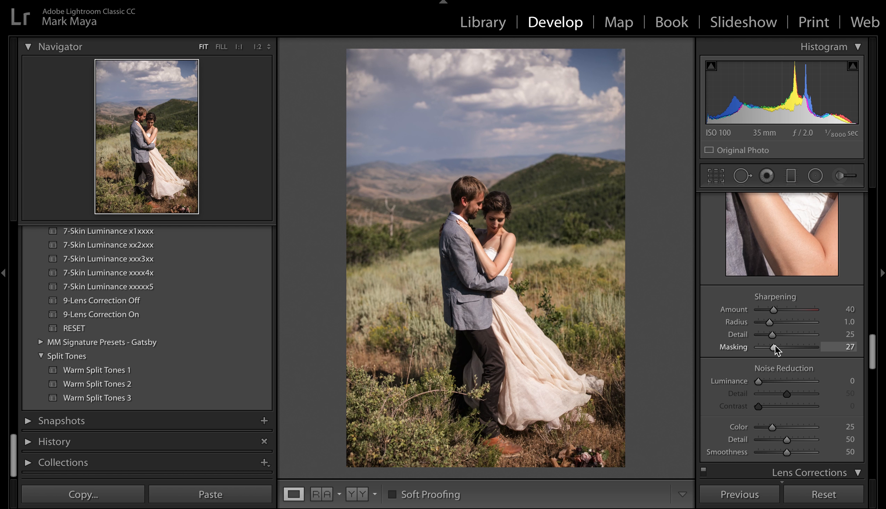
# Enable the lens profile corrections, switching them off and on to compare the portrait, and leave them enabled.
pyautogui.scroll(-6, 776, 345)
pyautogui.scroll(-1, 776, 346)
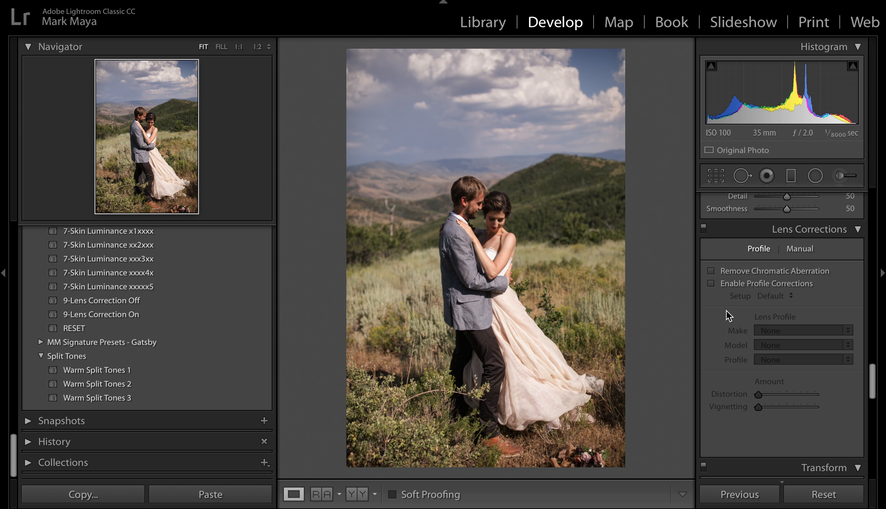
pyautogui.click(711, 284)
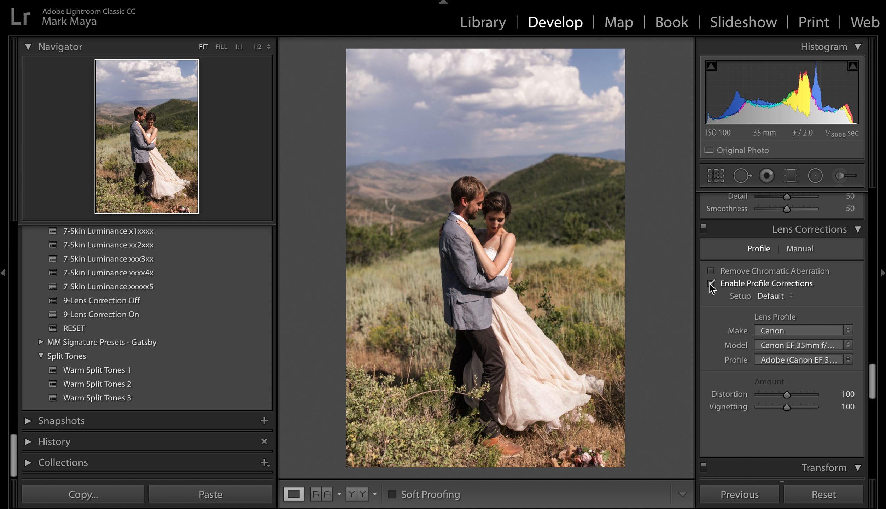
pyautogui.click(710, 283)
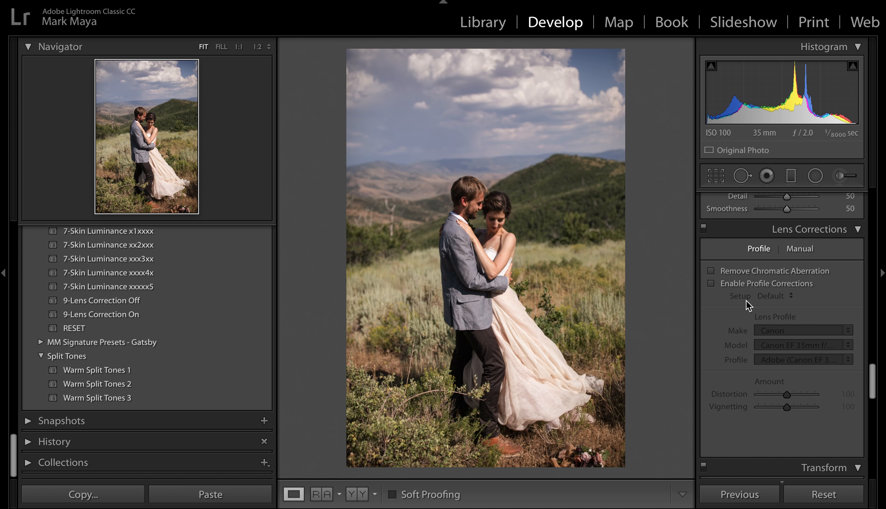
pyautogui.click(712, 284)
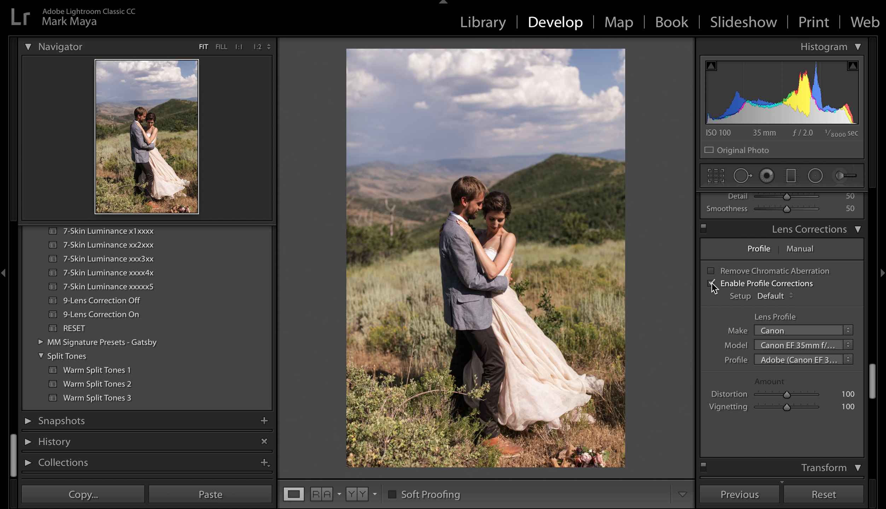
pyautogui.click(712, 284)
pyautogui.click(711, 284)
pyautogui.click(712, 285)
pyautogui.click(712, 285)
pyautogui.click(712, 285)
pyautogui.scroll(-1, 732, 359)
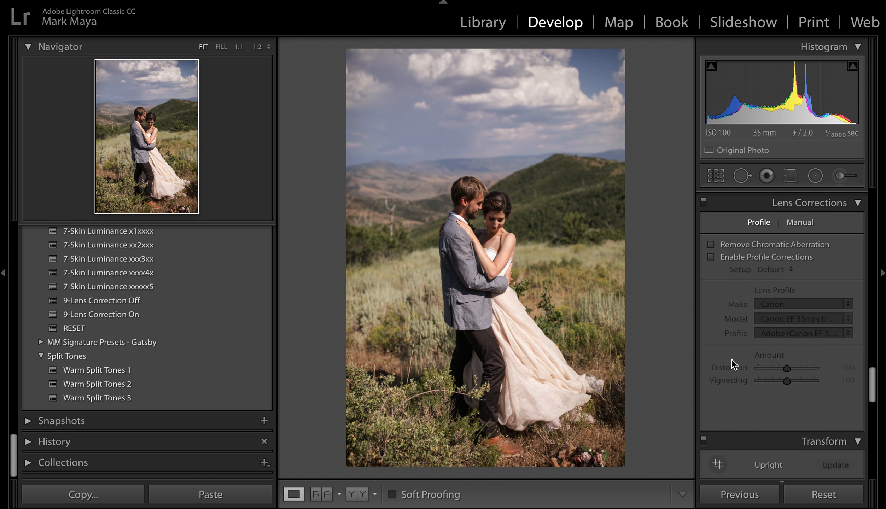
pyautogui.click(711, 258)
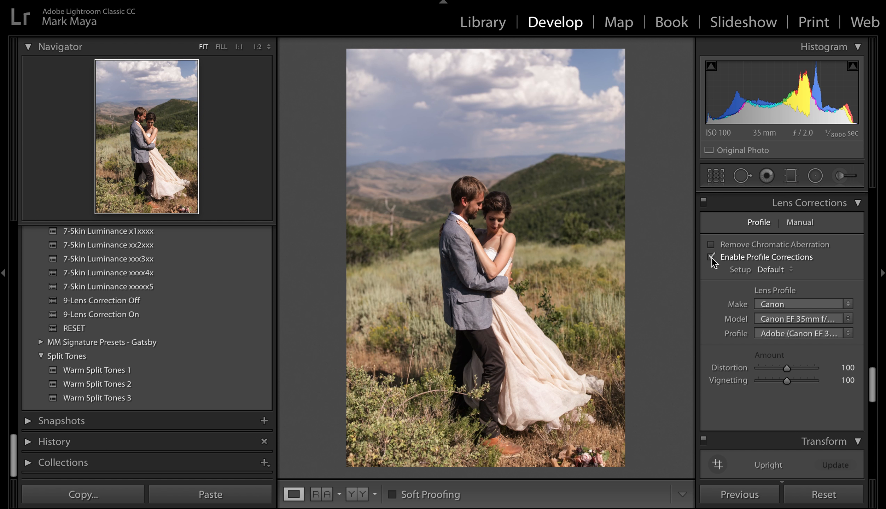
# Turn off the lens profile corrections for the portrait.
pyautogui.click(712, 257)
pyautogui.scroll(-1, 735, 316)
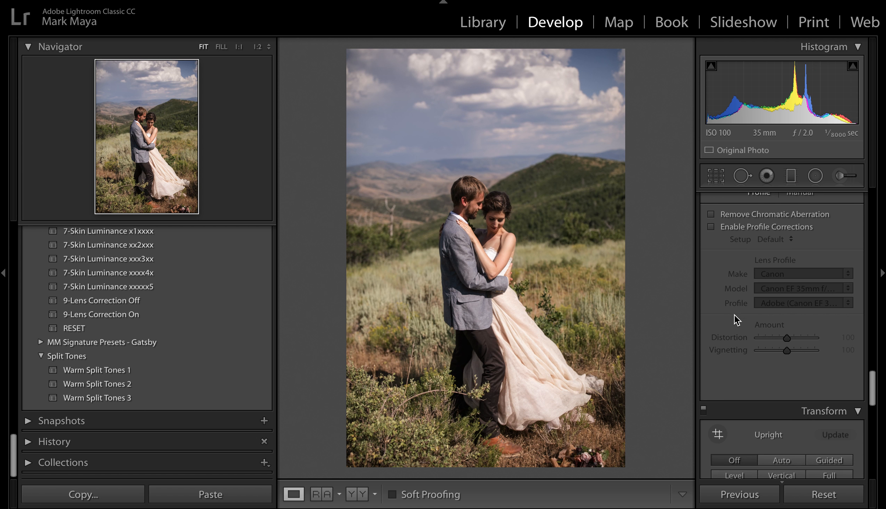
pyautogui.scroll(-1, 735, 315)
pyautogui.scroll(2, 738, 281)
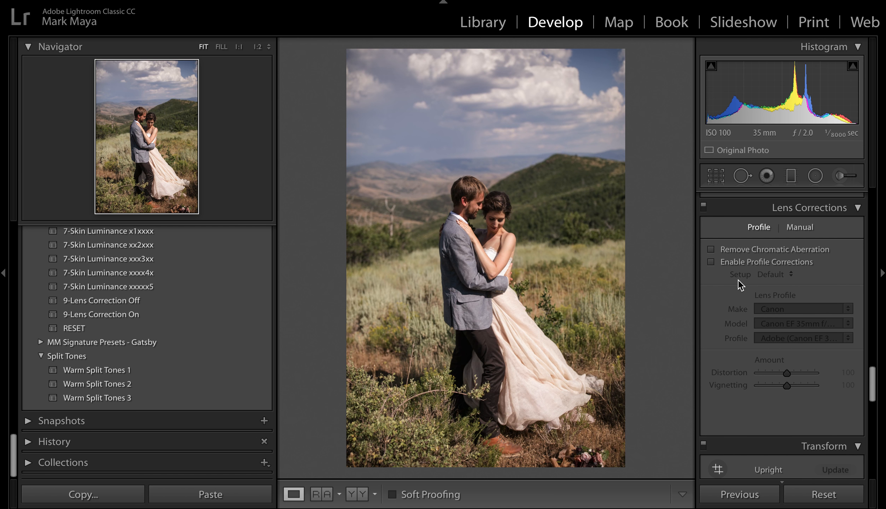
# Add grain to the portrait with an amount of 30 and a roughness of 40.
pyautogui.scroll(-6, 720, 317)
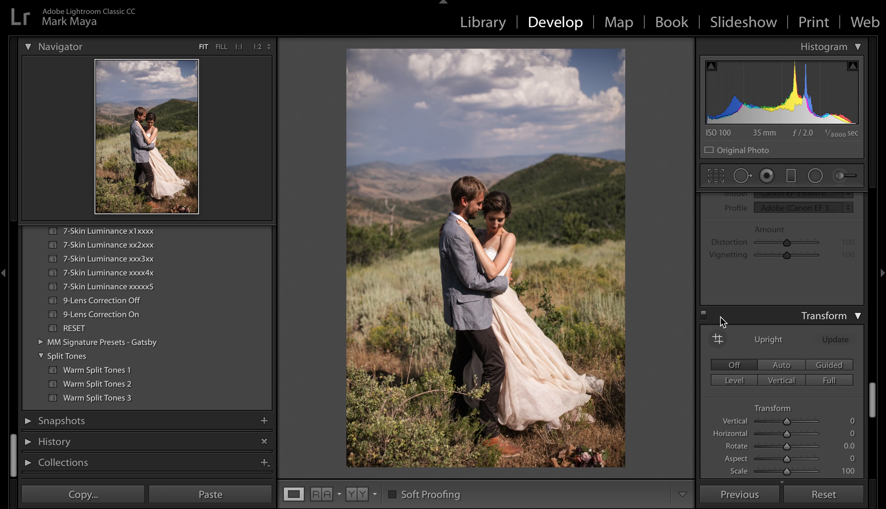
pyautogui.scroll(-8, 721, 318)
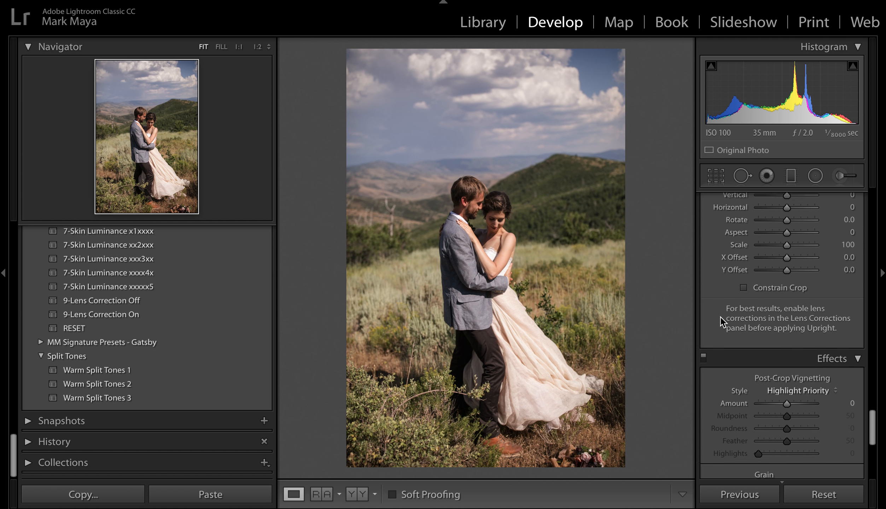
pyautogui.scroll(-3, 721, 320)
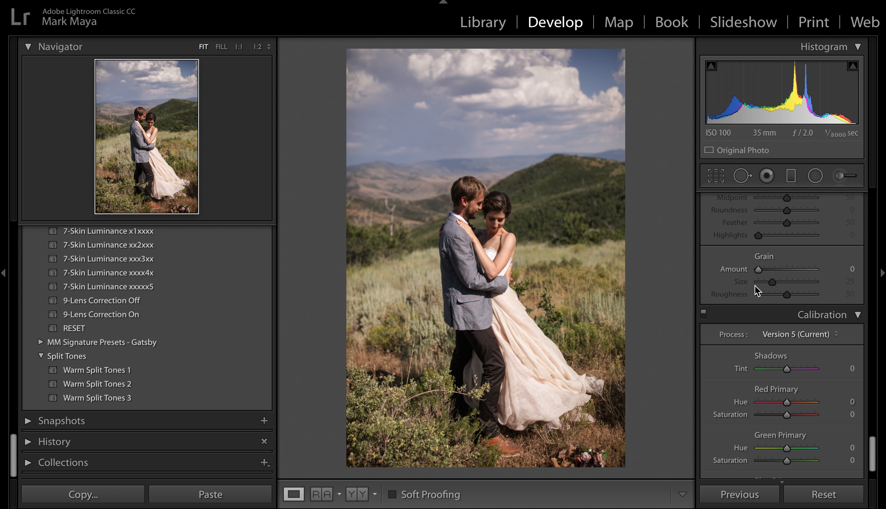
pyautogui.moveTo(758, 269); pyautogui.dragTo(775, 269)
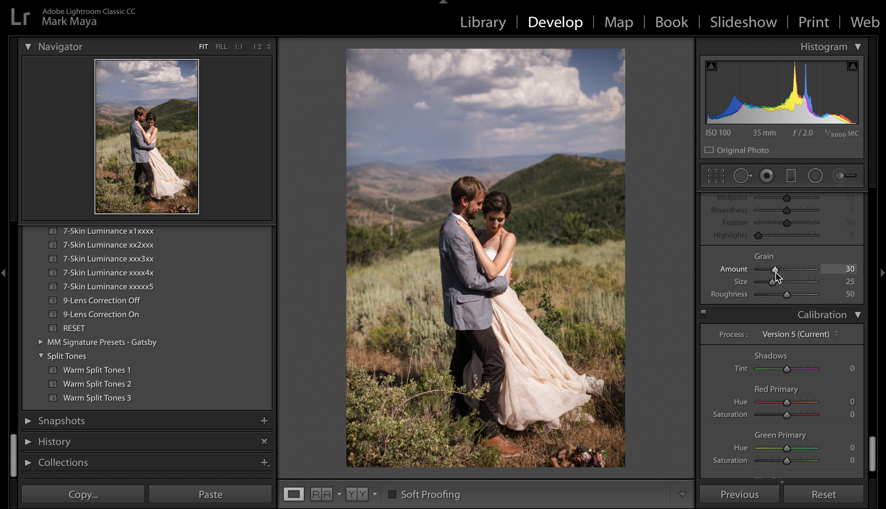
pyautogui.moveTo(787, 294); pyautogui.dragTo(781, 293)
# Refine the grain to amount 25 and size 24 on a close-up of the couple, and compare it with the before version.
pyautogui.click(486, 229)
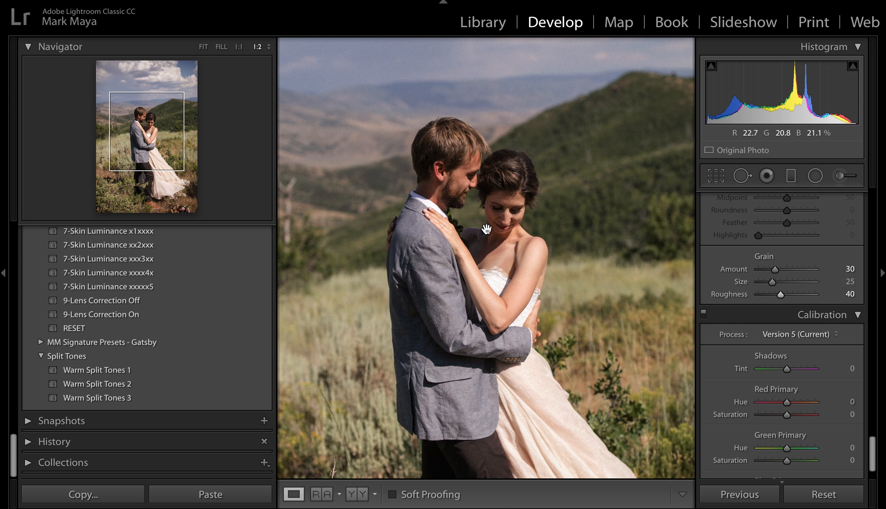
pyautogui.hotkey('ctrl', '=')
pyautogui.moveTo(520, 184); pyautogui.dragTo(501, 261)
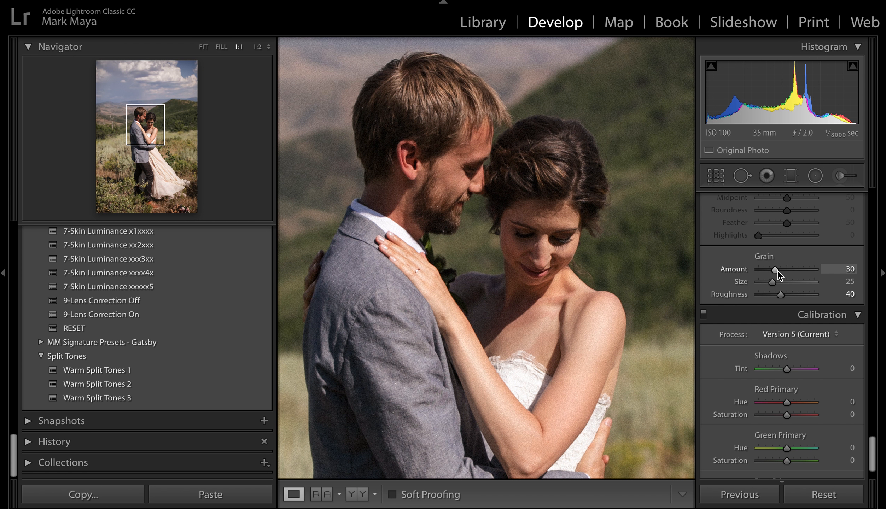
pyautogui.moveTo(775, 269)
pyautogui.mouseDown()
pyautogui.moveTo(767, 283)
pyautogui.moveTo(780, 295)
pyautogui.moveTo(774, 269)
pyautogui.mouseUp()
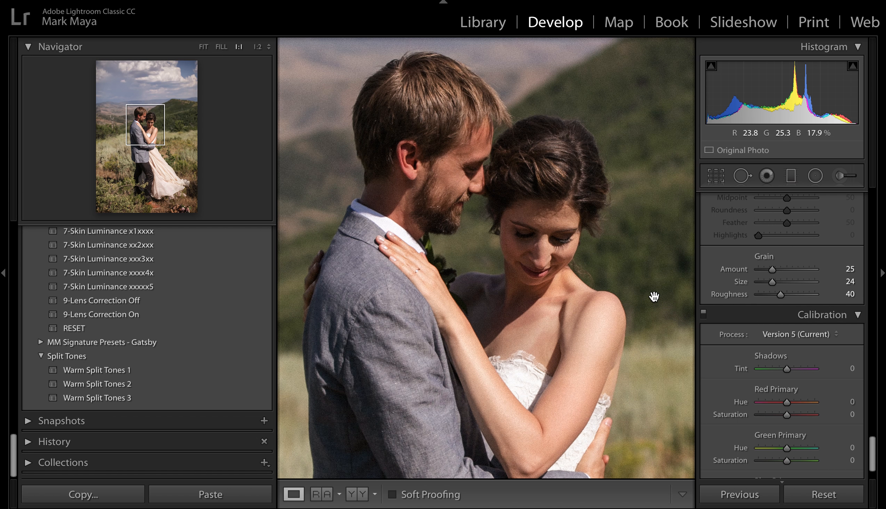
pyautogui.press('\\')
pyautogui.press('\\')
pyautogui.click(637, 296)
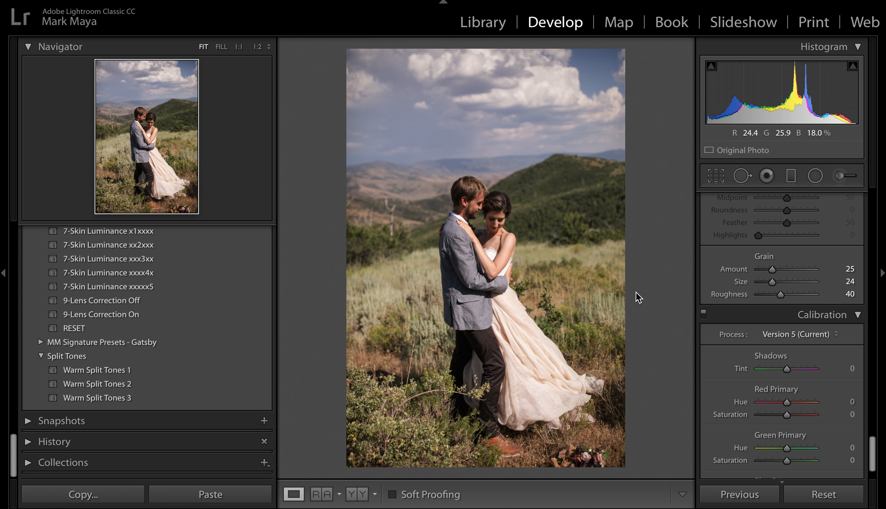
# Check the available calibration process versions, keeping Version 5 (Current), and examine the shadows tint setting.
pyautogui.scroll(-1, 782, 313)
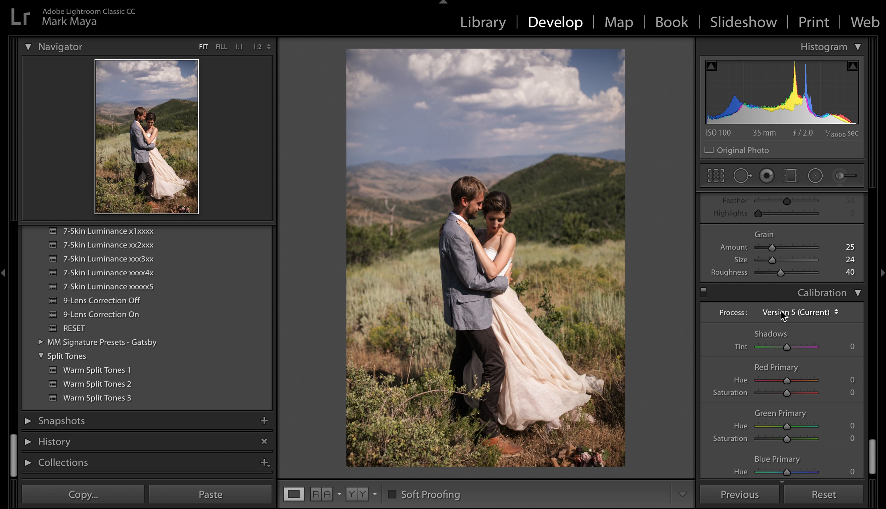
pyautogui.click(778, 314)
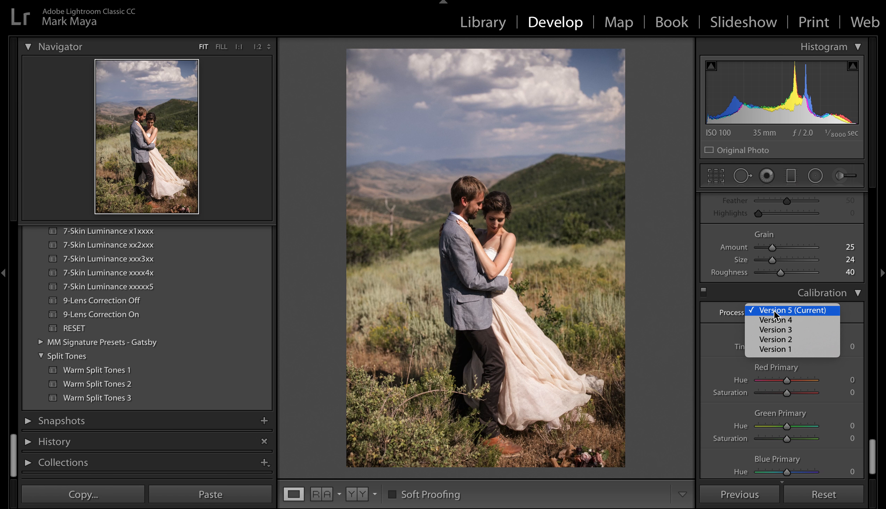
pyautogui.click(773, 310)
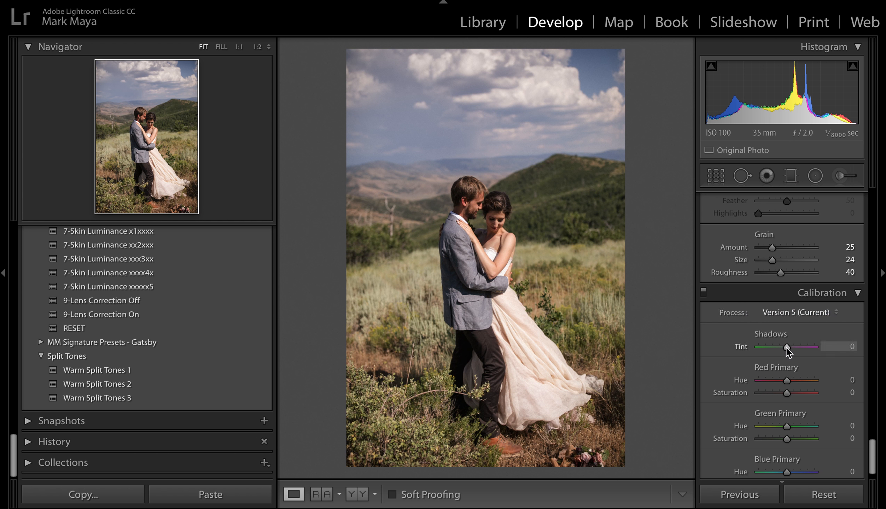
pyautogui.click(837, 341)
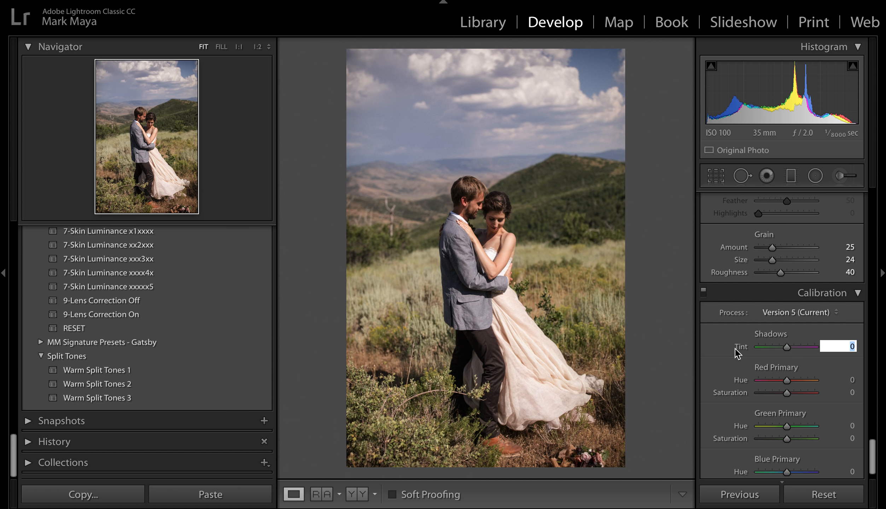
pyautogui.click(724, 332)
pyautogui.scroll(1, 748, 338)
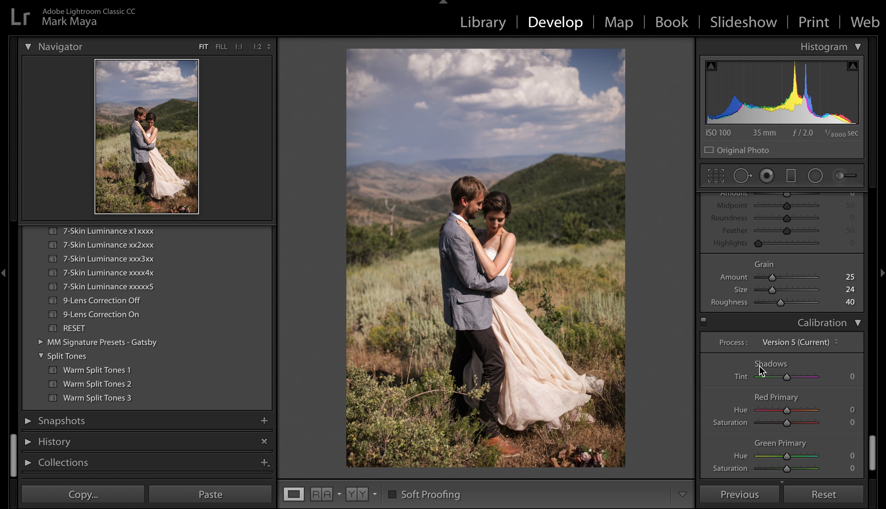
# Compare the full edited portrait with its before version.
pyautogui.scroll(1, 759, 368)
pyautogui.press('\\')
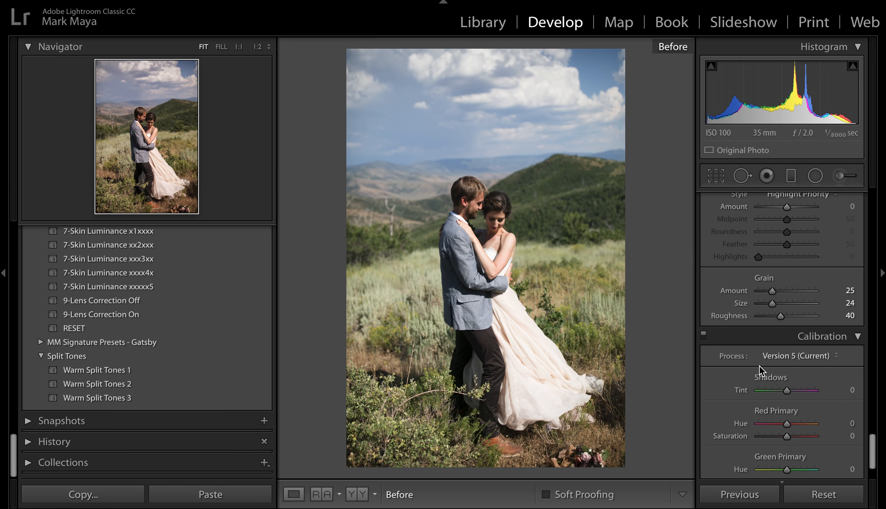
pyautogui.press('\\')
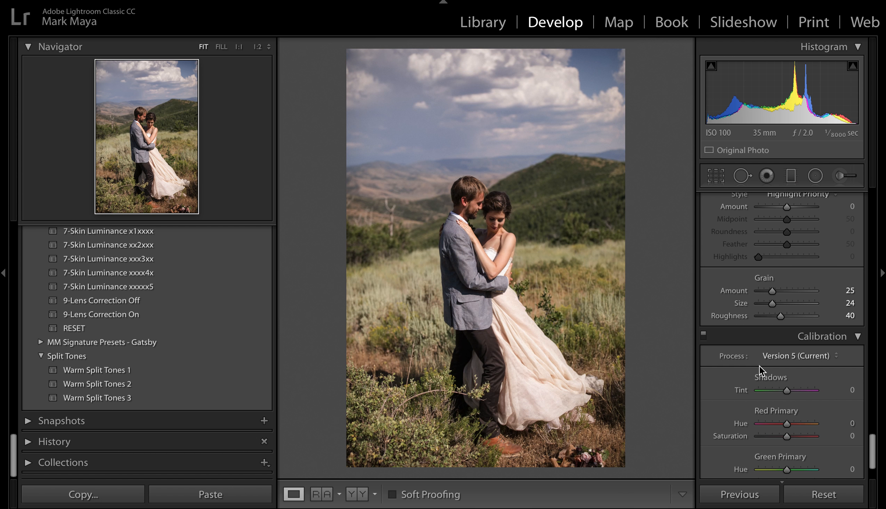
# Review the portrait's settings from grain and vignetting back through transform, lens corrections, sharpening, split toning and HSL.
pyautogui.scroll(1, 778, 348)
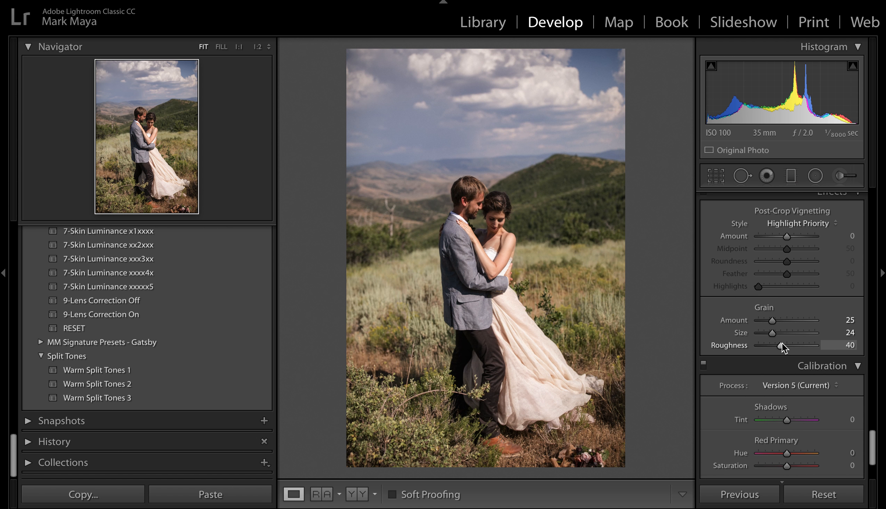
pyautogui.scroll(8, 783, 343)
pyautogui.scroll(15, 782, 342)
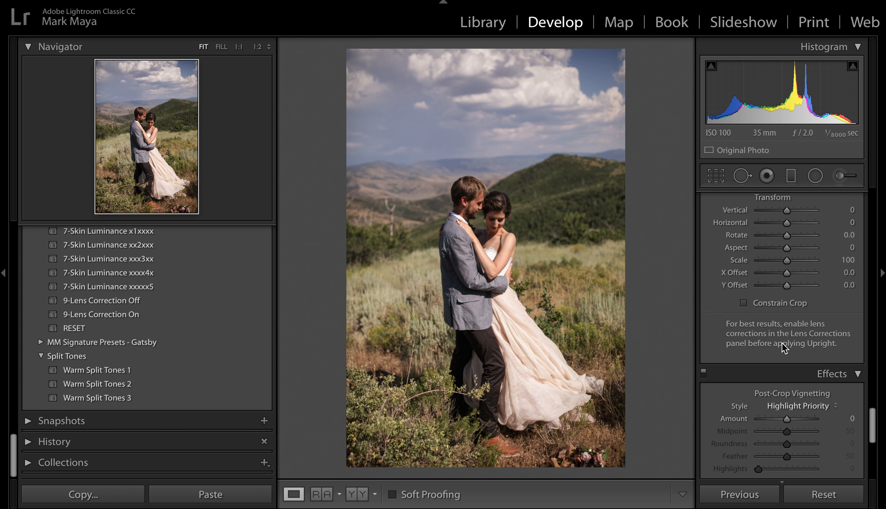
pyautogui.scroll(20, 782, 343)
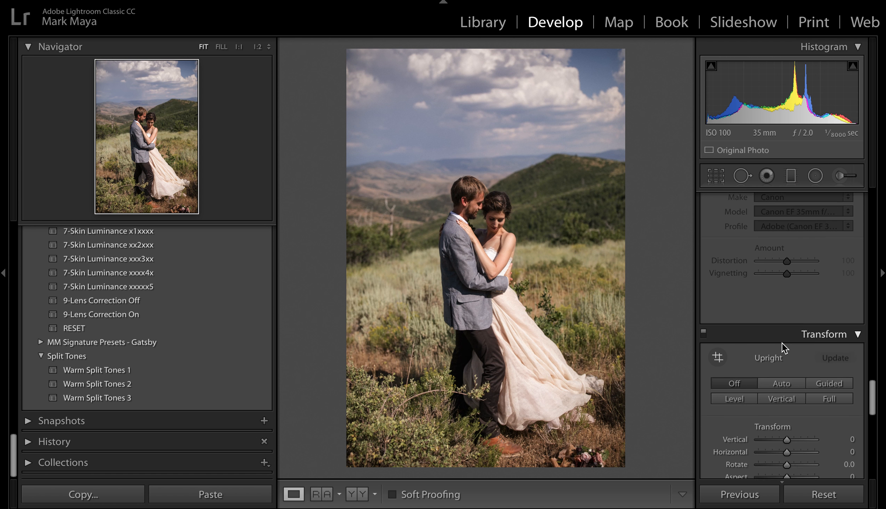
pyautogui.scroll(15, 782, 344)
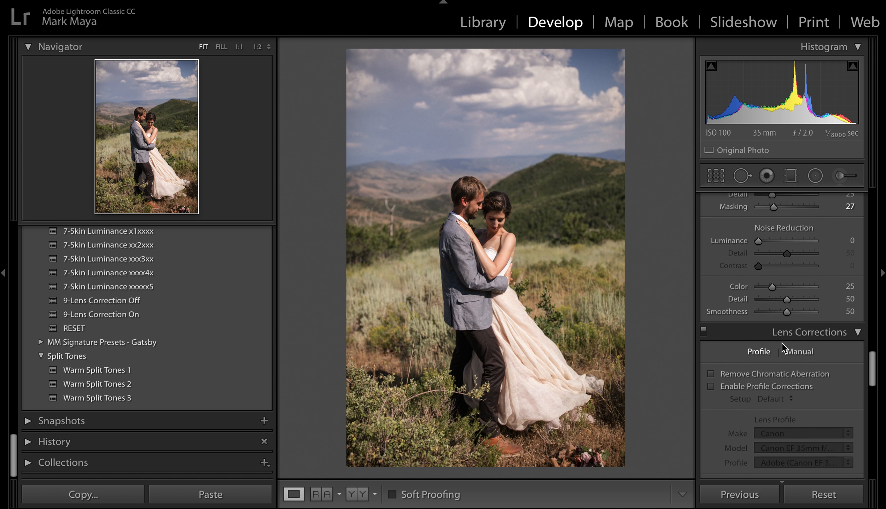
pyautogui.scroll(18, 782, 344)
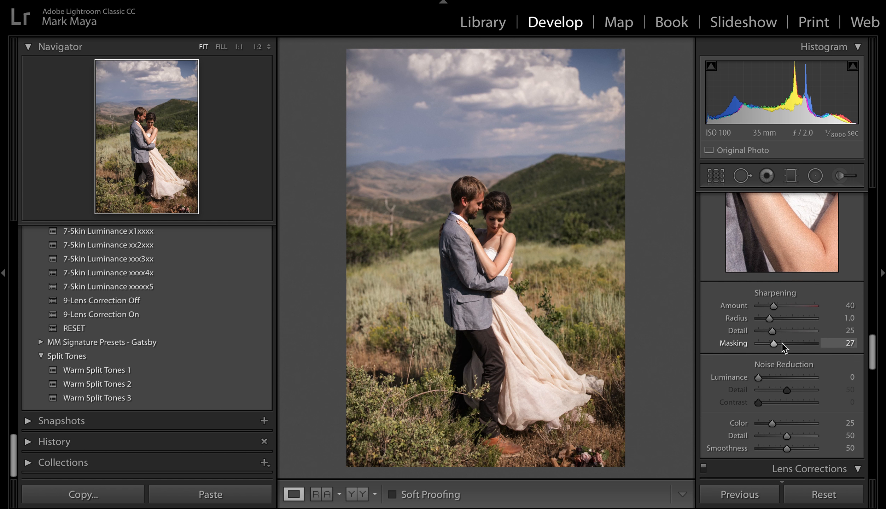
pyautogui.scroll(4, 782, 343)
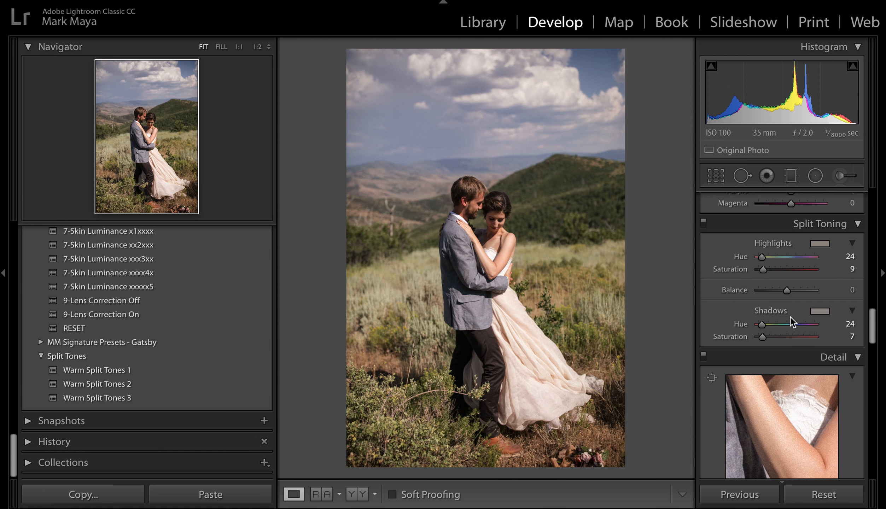
pyautogui.scroll(8, 790, 317)
pyautogui.scroll(18, 791, 317)
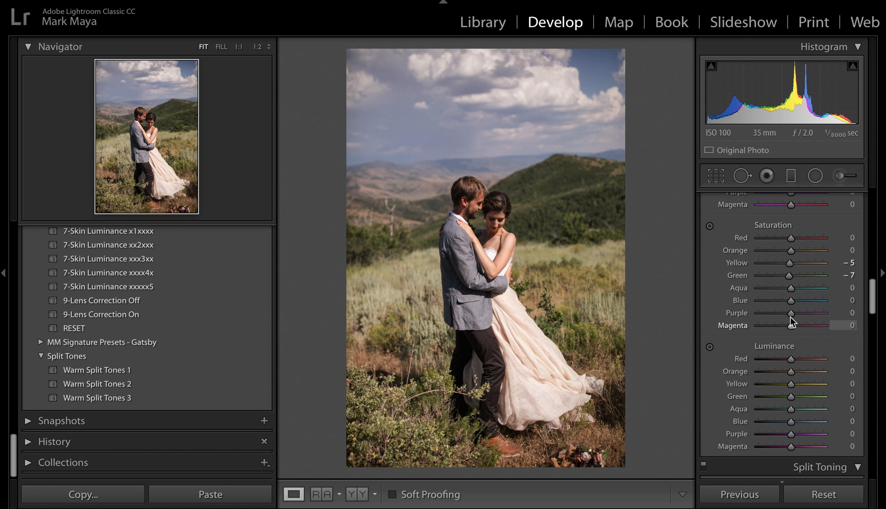
pyautogui.scroll(1, 791, 317)
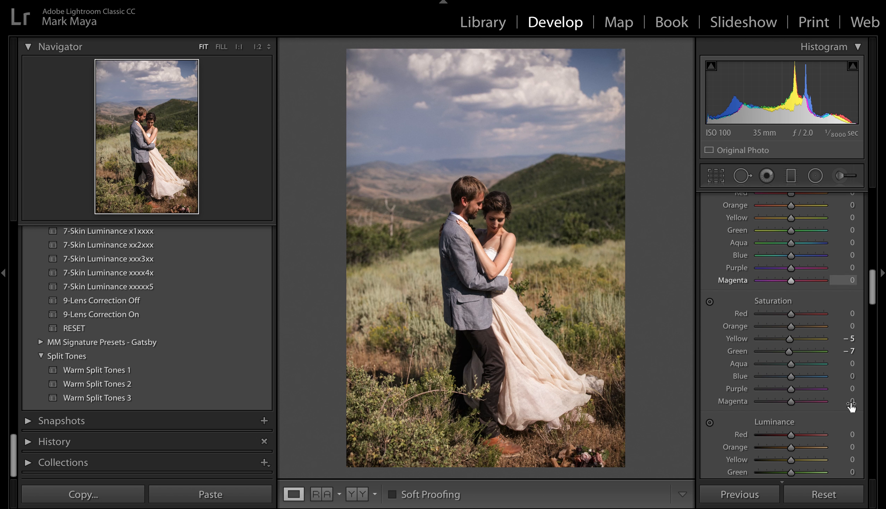
pyautogui.scroll(10, 777, 305)
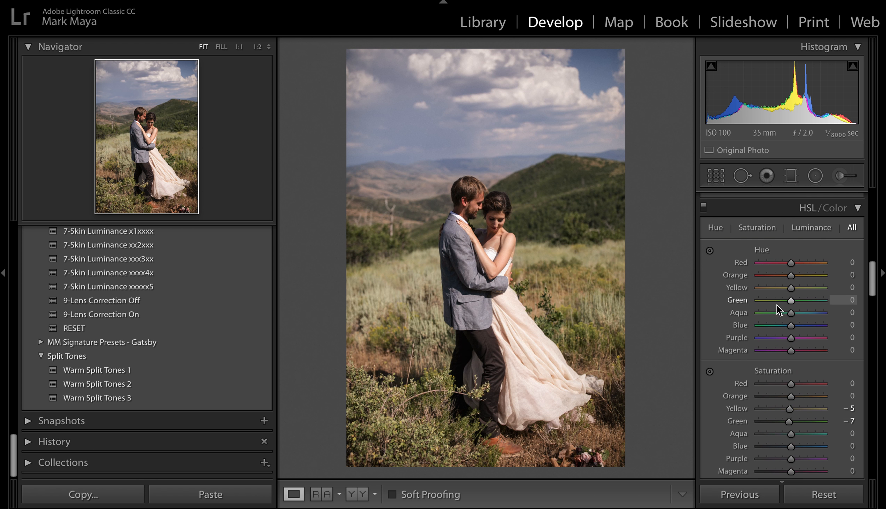
pyautogui.scroll(6, 777, 305)
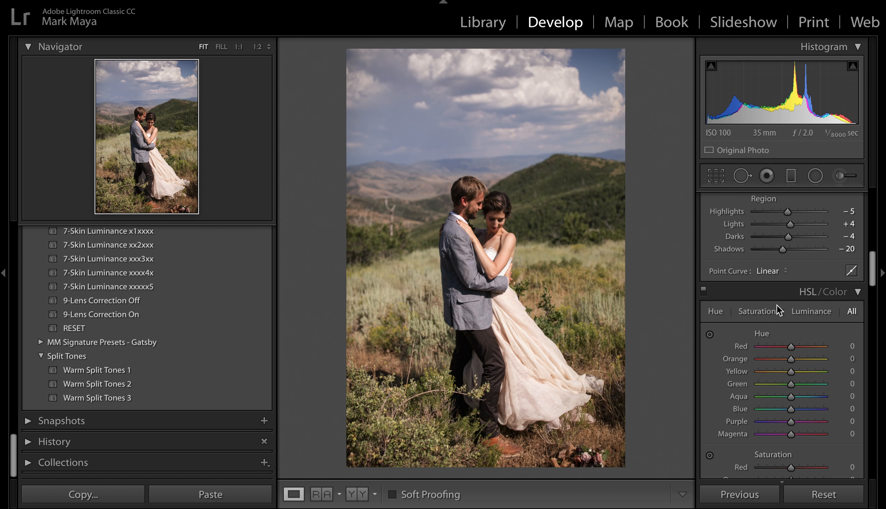
# Set the Tone Curve darks to -7.
pyautogui.scroll(12, 777, 305)
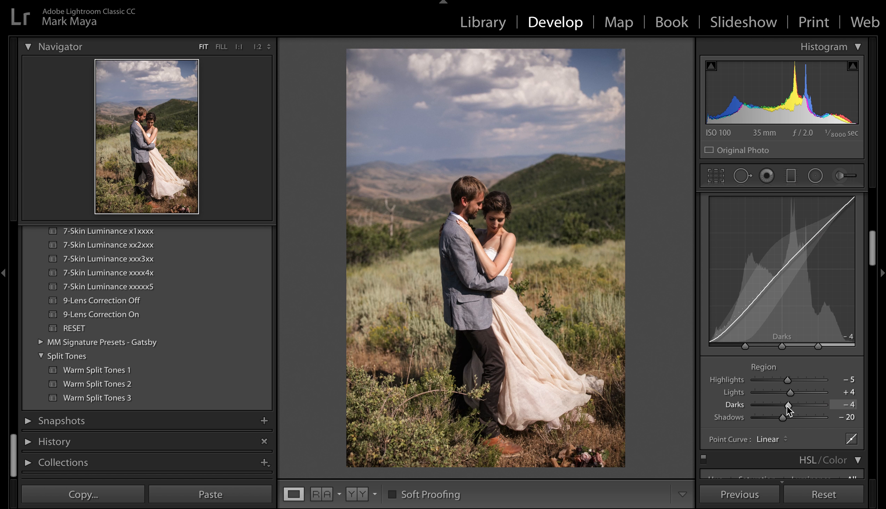
pyautogui.moveTo(789, 403); pyautogui.dragTo(788, 402)
pyautogui.scroll(1, 780, 377)
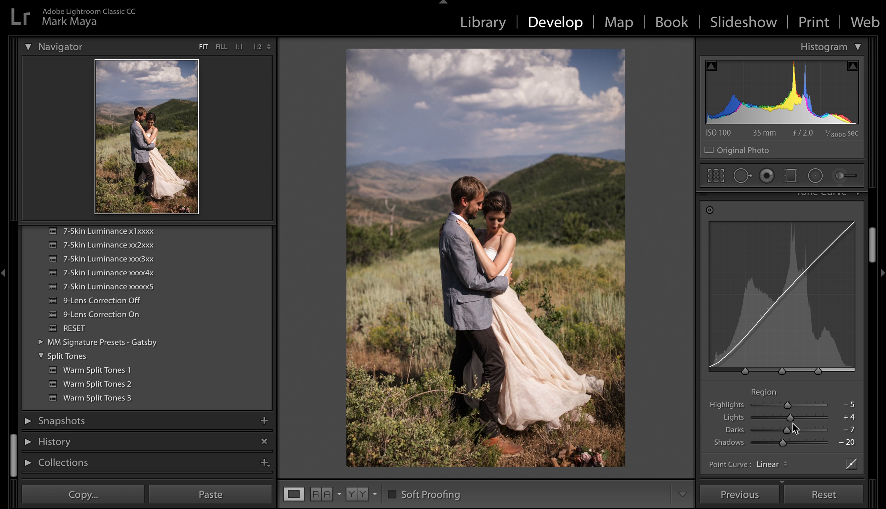
# Lower the saturation to -20 on a close-up of the couple, and try a vibrance of +55 on the full portrait.
pyautogui.click(485, 226)
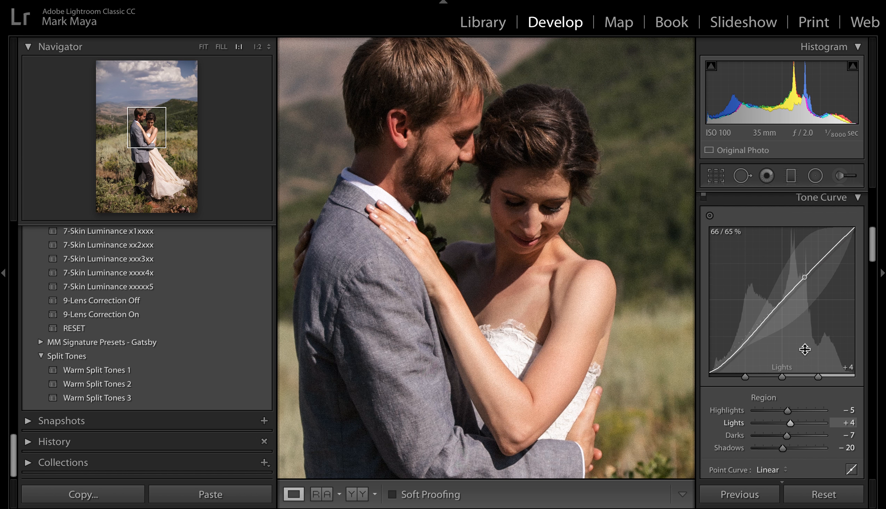
pyautogui.scroll(5, 806, 357)
pyautogui.scroll(2, 806, 352)
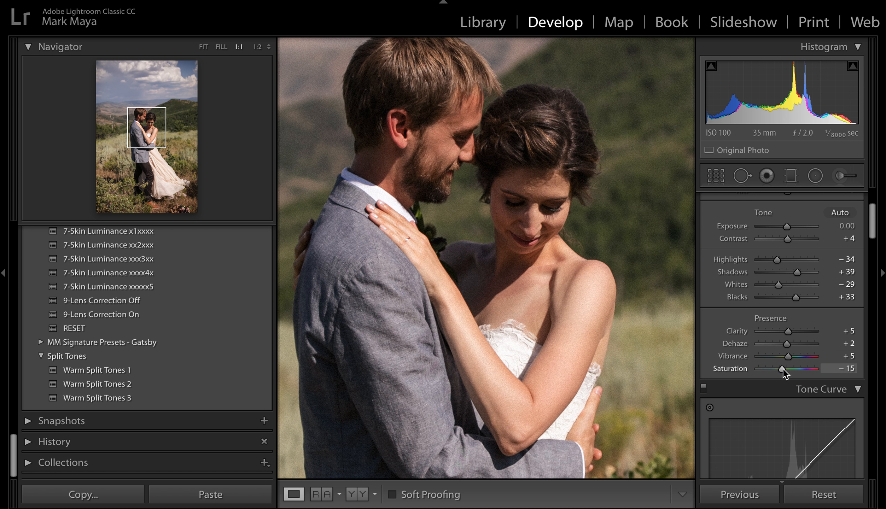
pyautogui.moveTo(782, 368); pyautogui.dragTo(802, 356)
pyautogui.press('z')
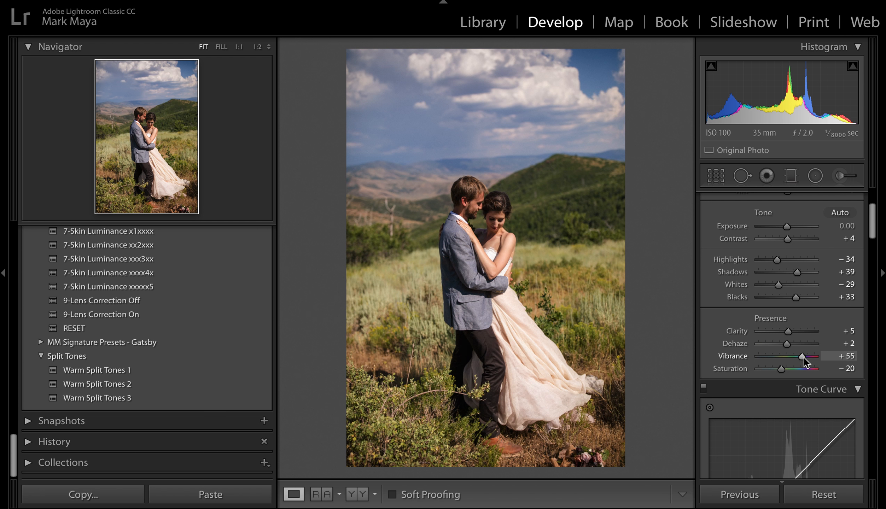
# Set the vibrance to +15 and compare the portrait with its before version.
pyautogui.moveTo(803, 357); pyautogui.dragTo(790, 357)
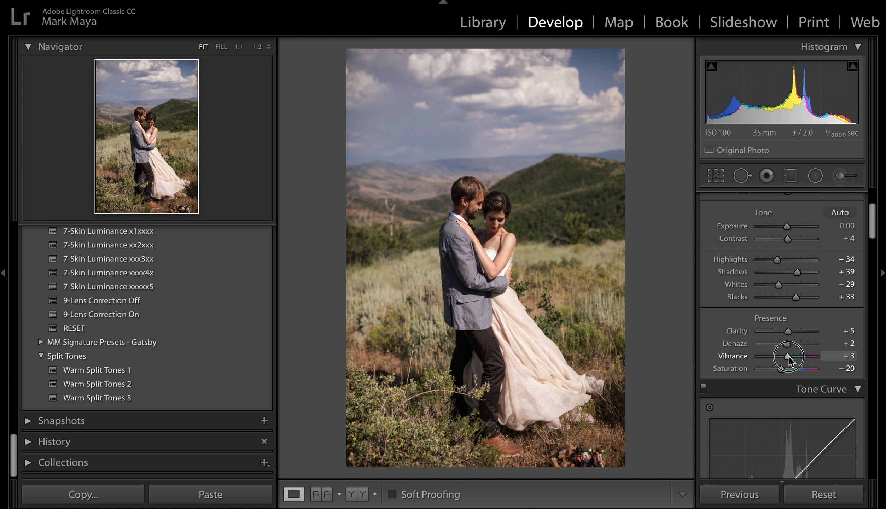
pyautogui.moveTo(788, 357)
pyautogui.mouseDown()
pyautogui.moveTo(799, 360)
pyautogui.moveTo(788, 356)
pyautogui.mouseUp()
pyautogui.moveTo(789, 355); pyautogui.dragTo(793, 352)
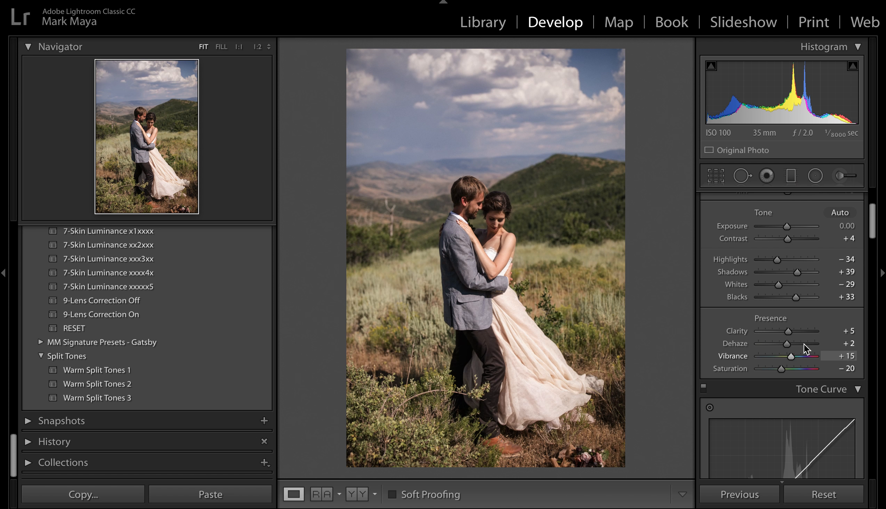
pyautogui.press('\\')
pyautogui.press('\\')
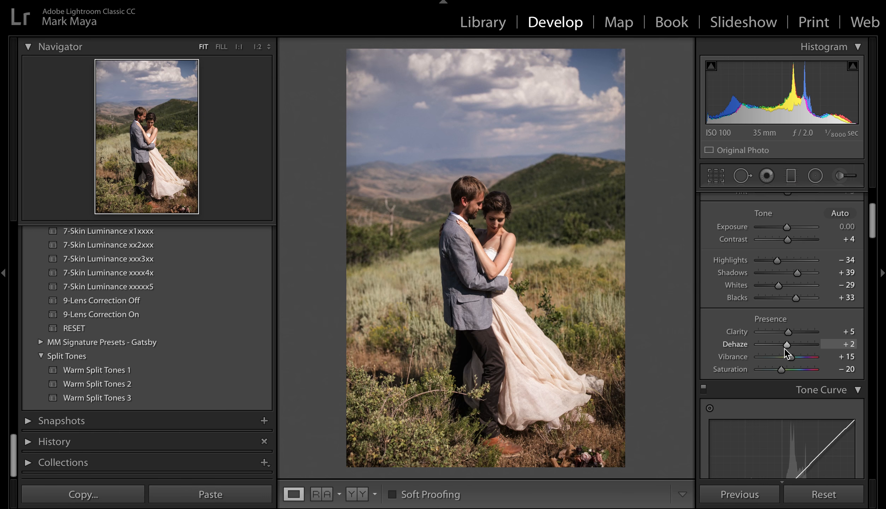
# Compare the portrait's finished basic adjustments with its before version once more.
pyautogui.scroll(2, 784, 348)
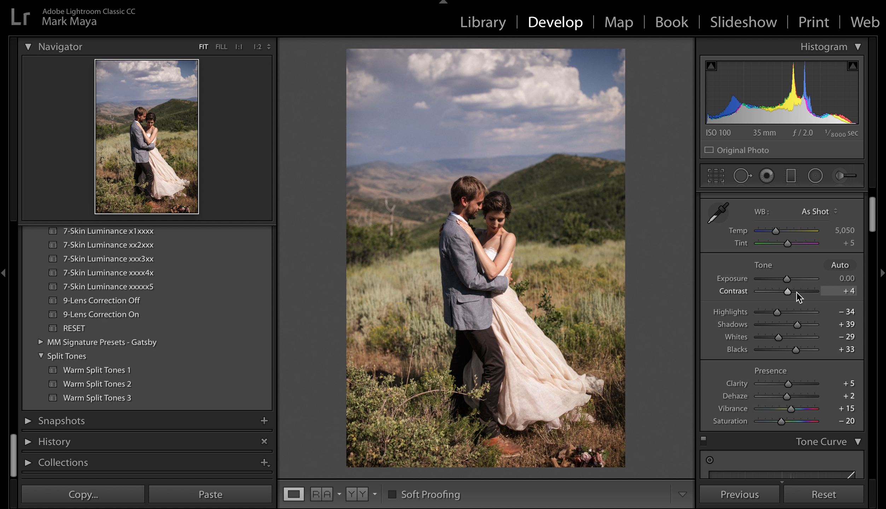
pyautogui.press('\\')
pyautogui.press('\\')
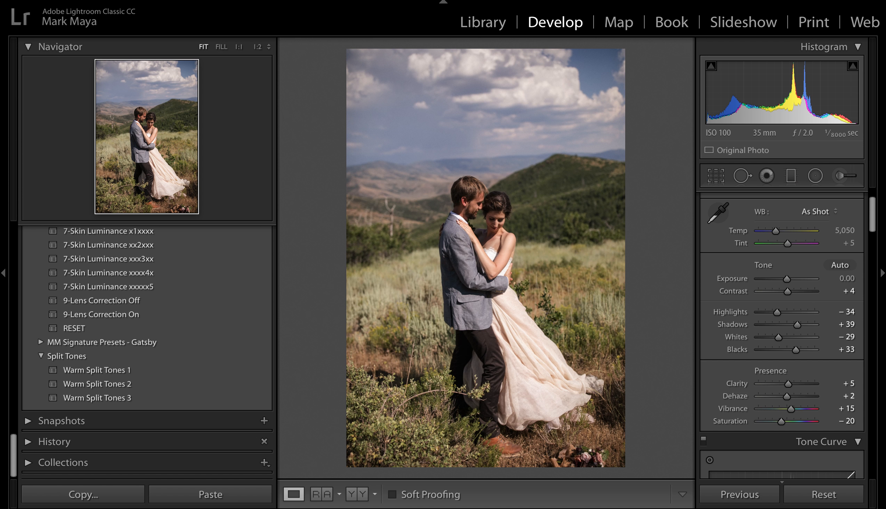
# Start a new develop preset, naming it with the photographer's name followed by "First Basic Preset".
pyautogui.click(173, 0)
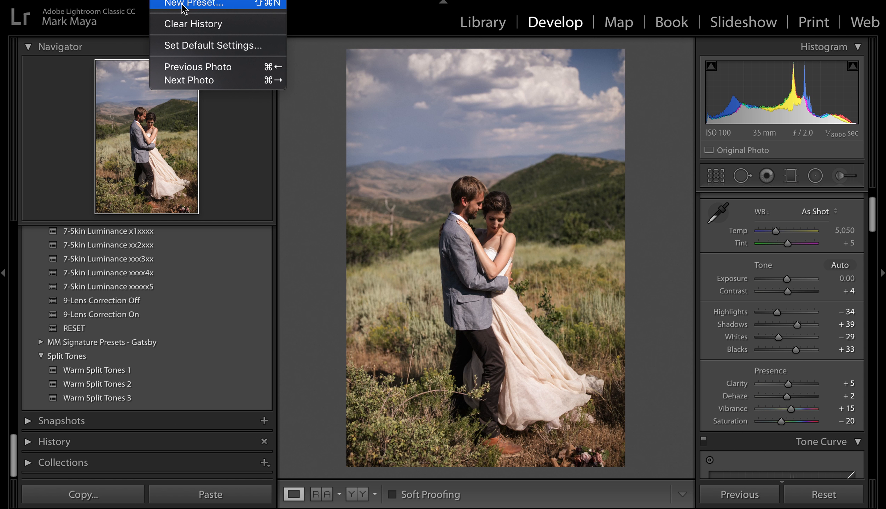
pyautogui.click(317, 143)
pyautogui.press('shift')
pyautogui.press('super+shift+n')
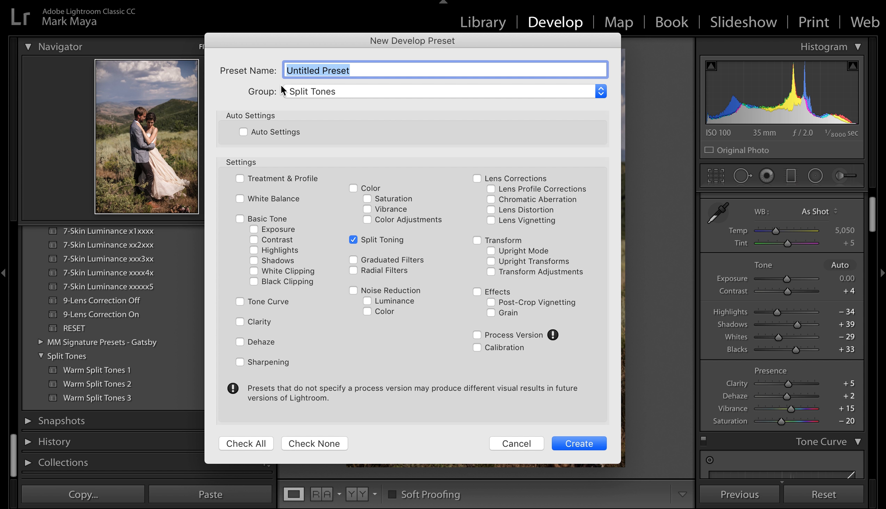
pyautogui.write('Mark ')
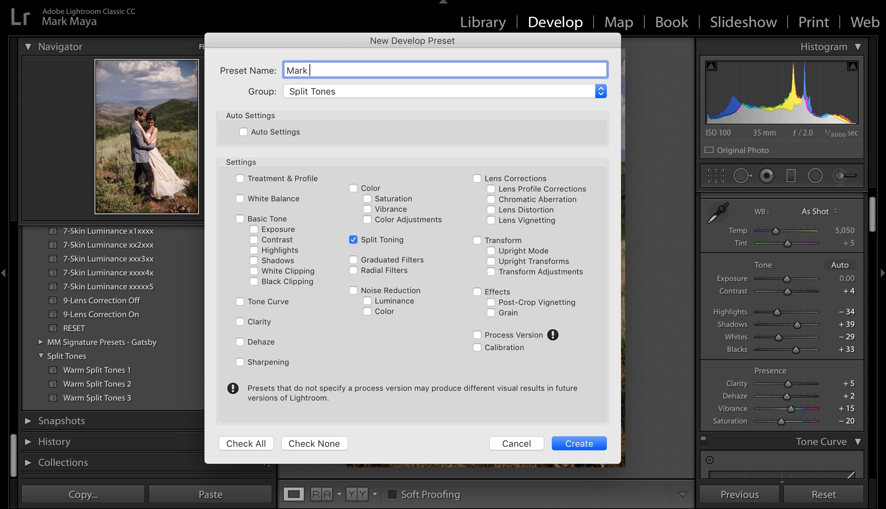
pyautogui.write("Maya's First Basic ")
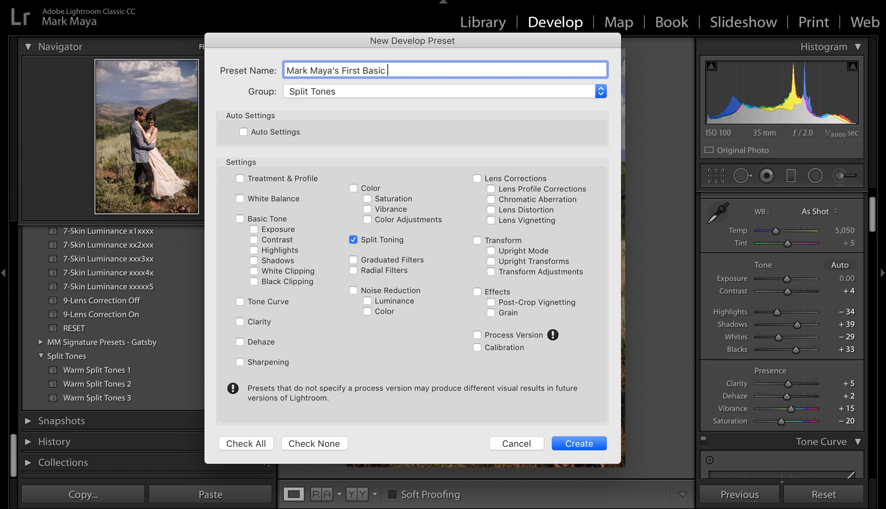
pyautogui.write('Preset')
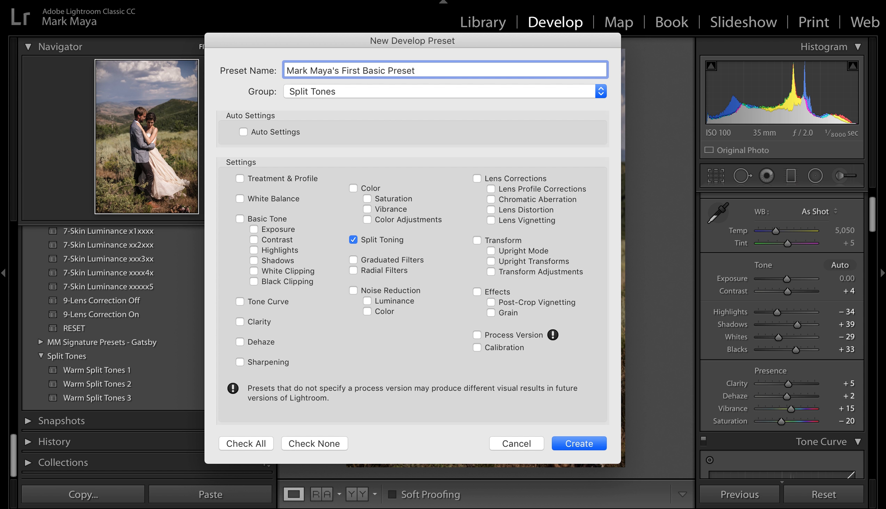
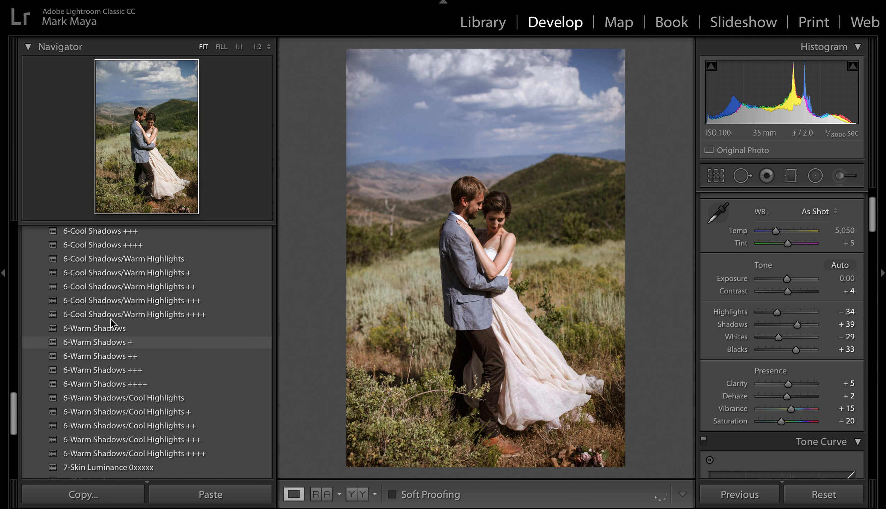
# Try the MM01 preset on the portrait, and reapply the photographer's First Basic Preset.
pyautogui.scroll(15, 110, 319)
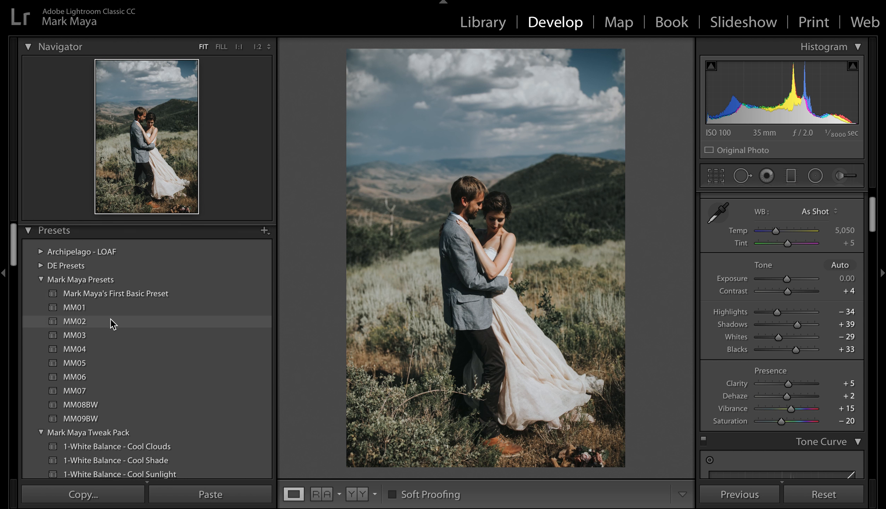
pyautogui.scroll(-1, 110, 319)
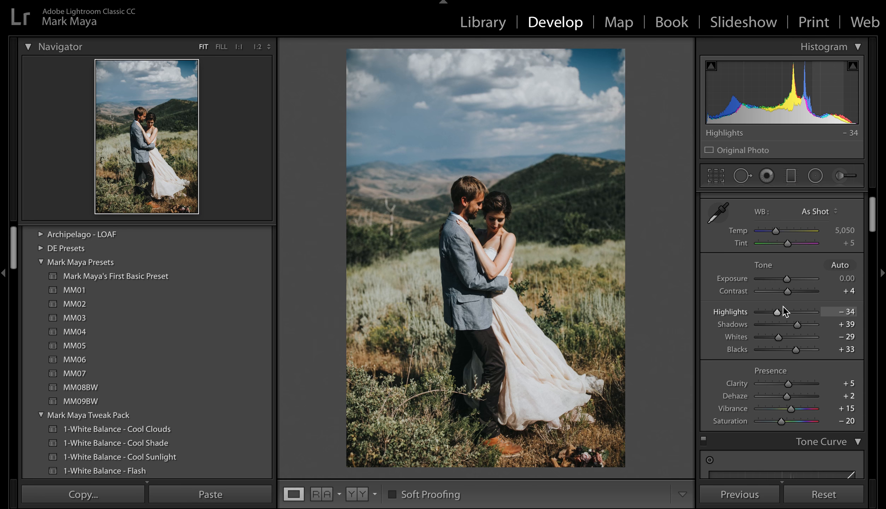
pyautogui.click(76, 294)
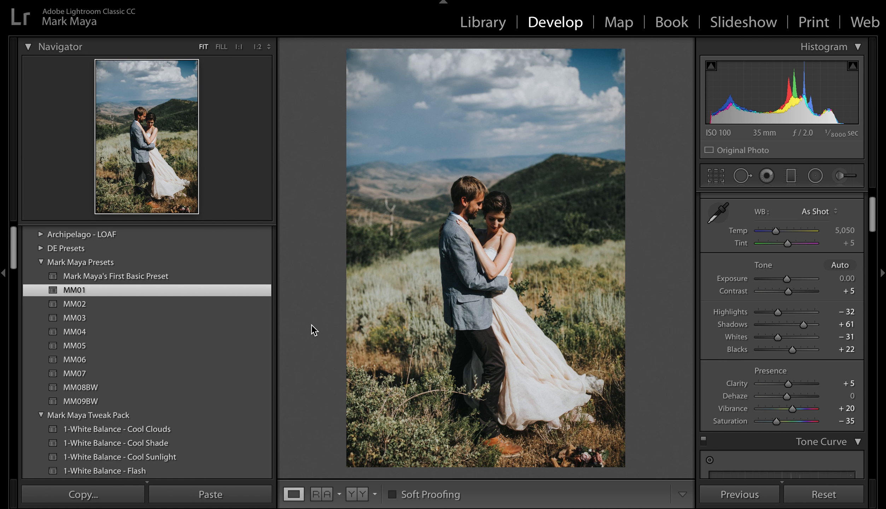
pyautogui.click(105, 278)
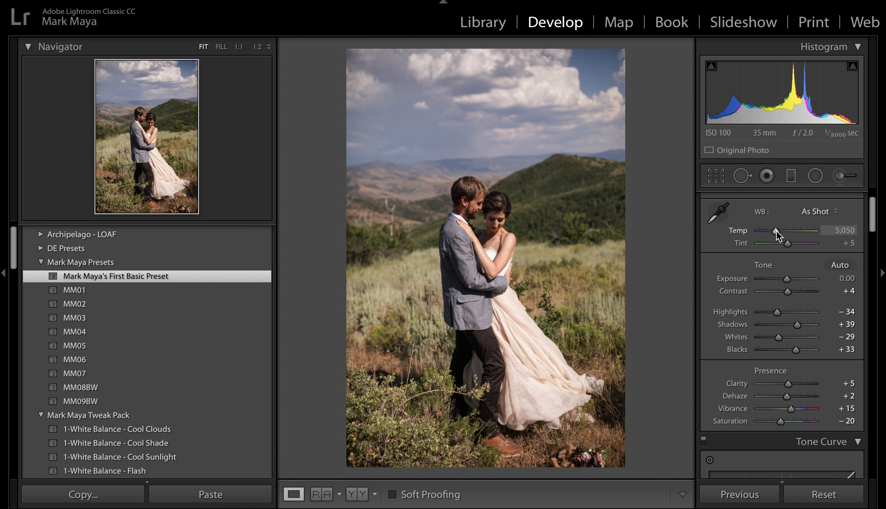
# Set the portrait's temperature to 5,333 and tint to +10, and compare it with the before version.
pyautogui.moveTo(777, 232); pyautogui.dragTo(778, 229)
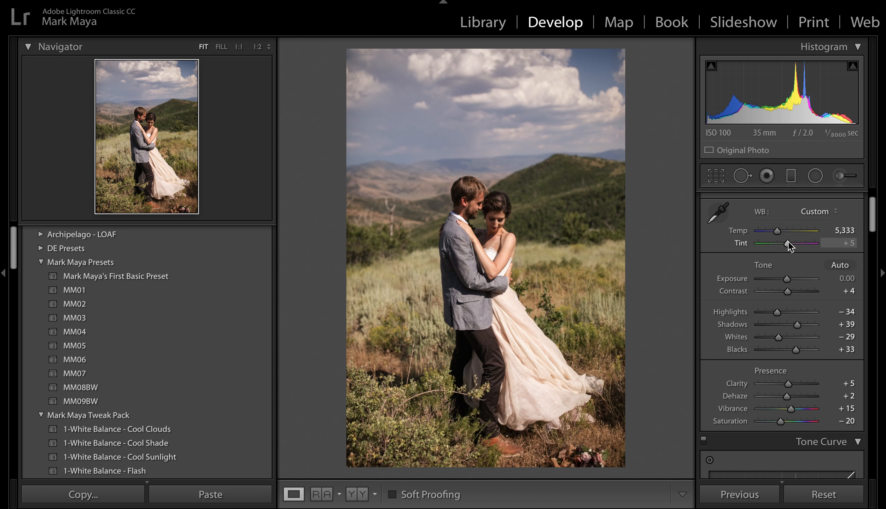
pyautogui.click(840, 243)
pyautogui.write('10')
pyautogui.press('Return')
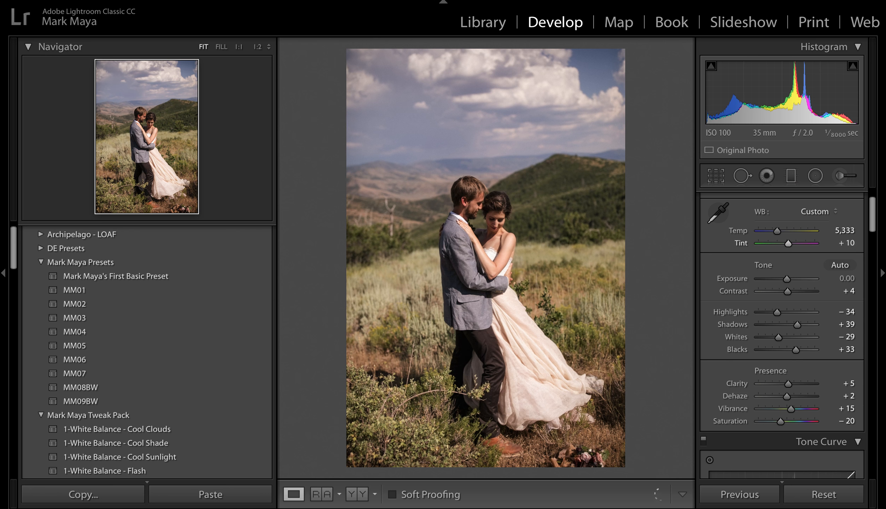
pyautogui.press('\\')
pyautogui.press('\\')
# Reduce the portrait's tint to +7 and compare the white balance with the before version.
pyautogui.click(847, 243)
pyautogui.press('BackSpace')
pyautogui.press('BackSpace')
pyautogui.press('Return')
pyautogui.press('\\')
pyautogui.press('\\')
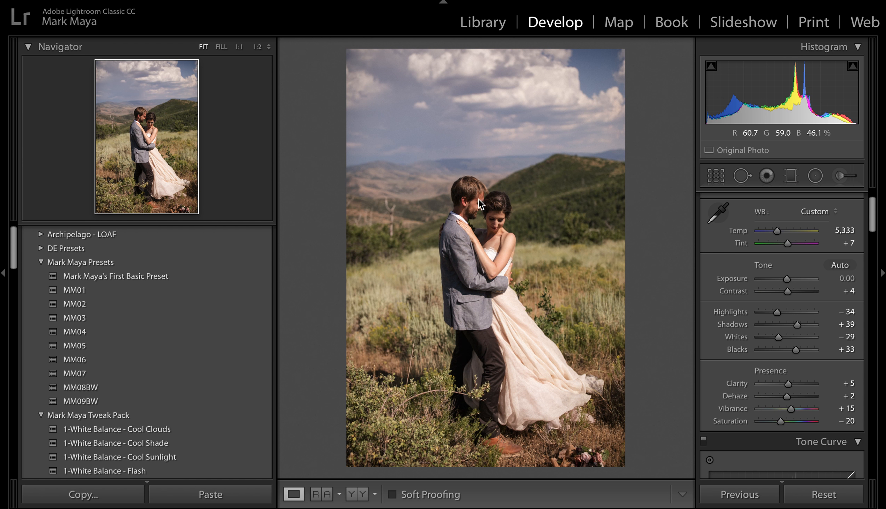
# View the edited portrait enlarged from the Library grid, and go back to the grid of ten photos.
pyautogui.press('g')
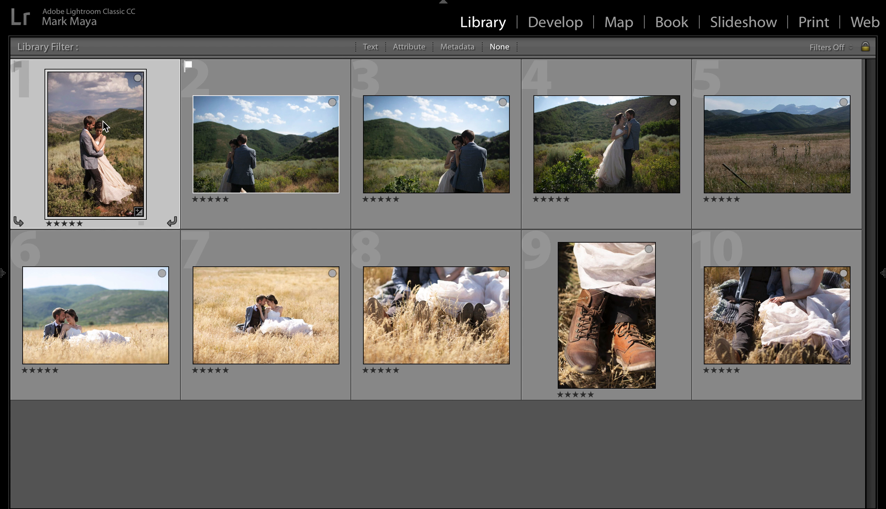
pyautogui.doubleClick(93, 144)
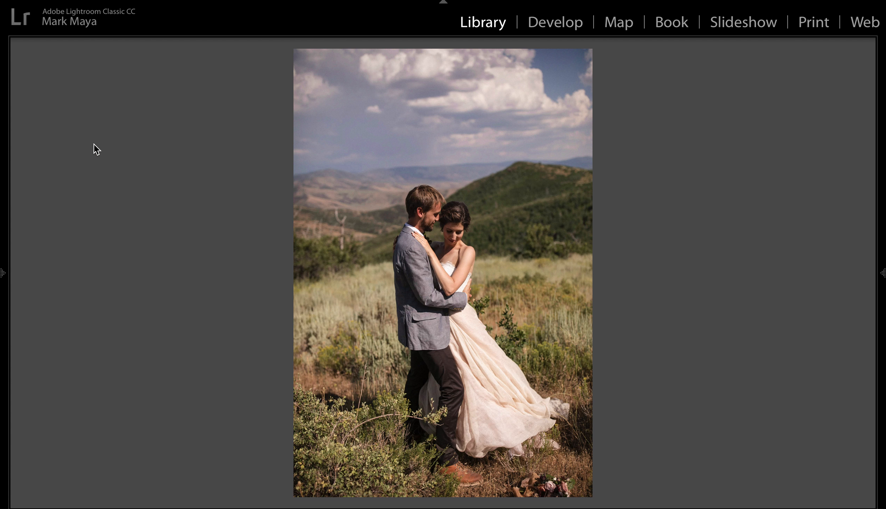
pyautogui.press('g')
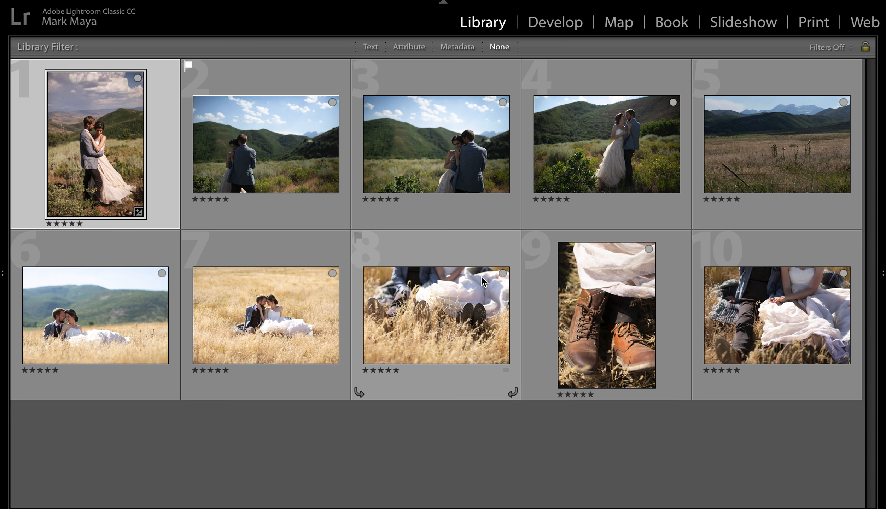
pyautogui.moveTo(482, 276)
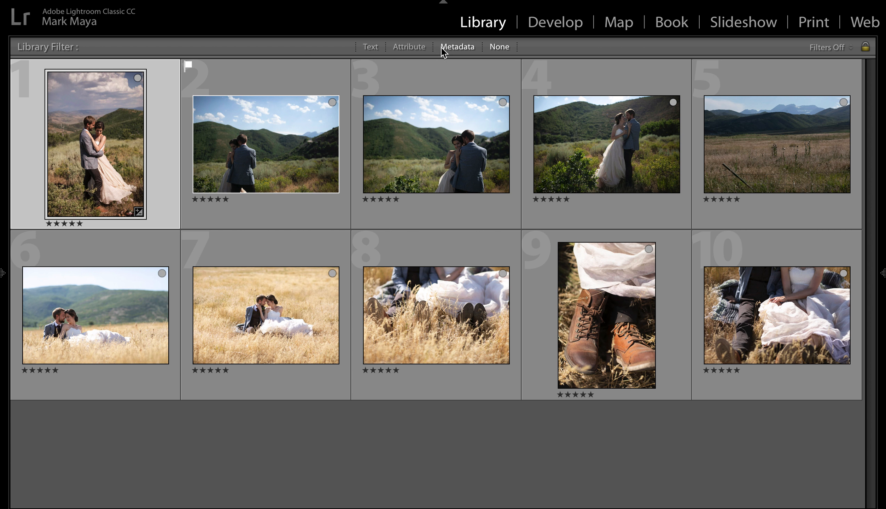
# Copy the portrait's develop settings, leaving out exposure, local adjustments, transform, spot removal and crop.
pyautogui.press('super+shift+c')
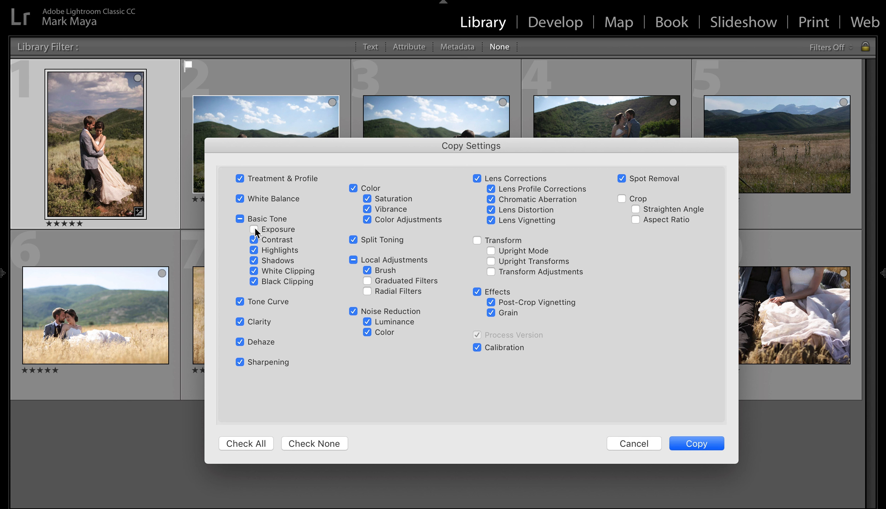
pyautogui.moveTo(356, 152); pyautogui.dragTo(416, 383)
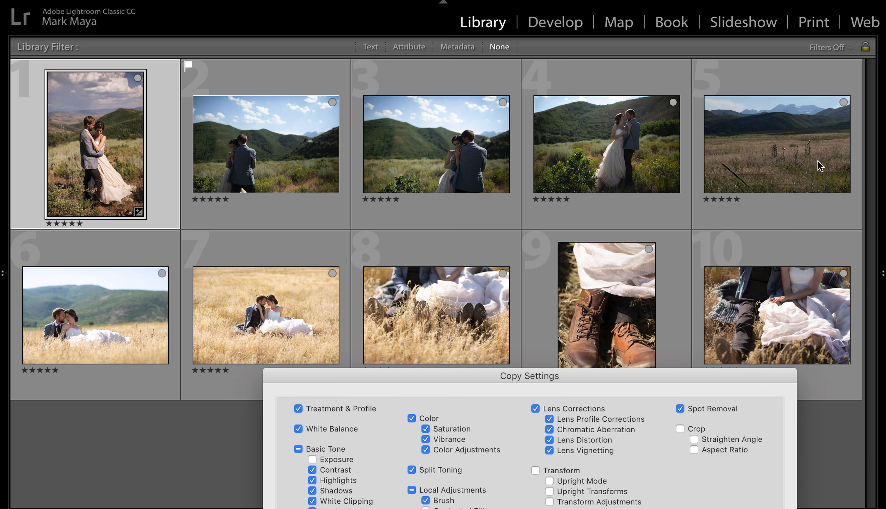
pyautogui.moveTo(520, 375); pyautogui.dragTo(517, 285)
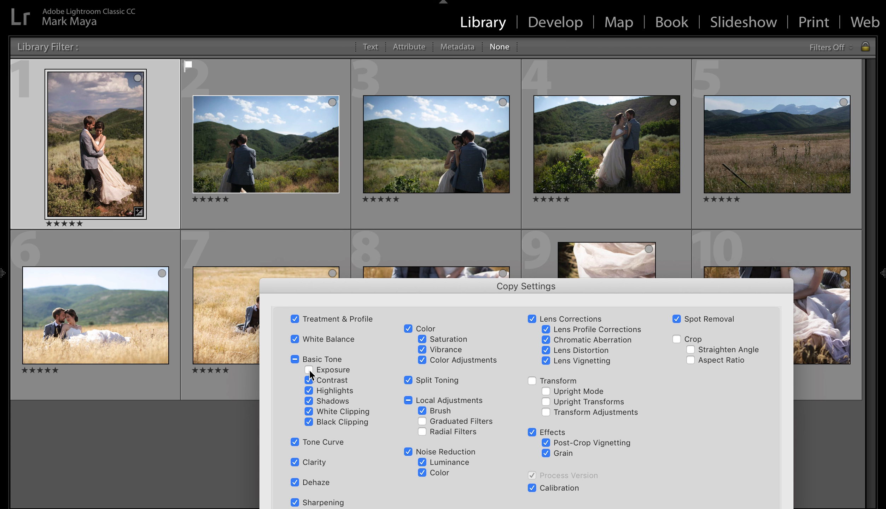
pyautogui.moveTo(424, 295); pyautogui.dragTo(407, 222)
pyautogui.click(405, 337)
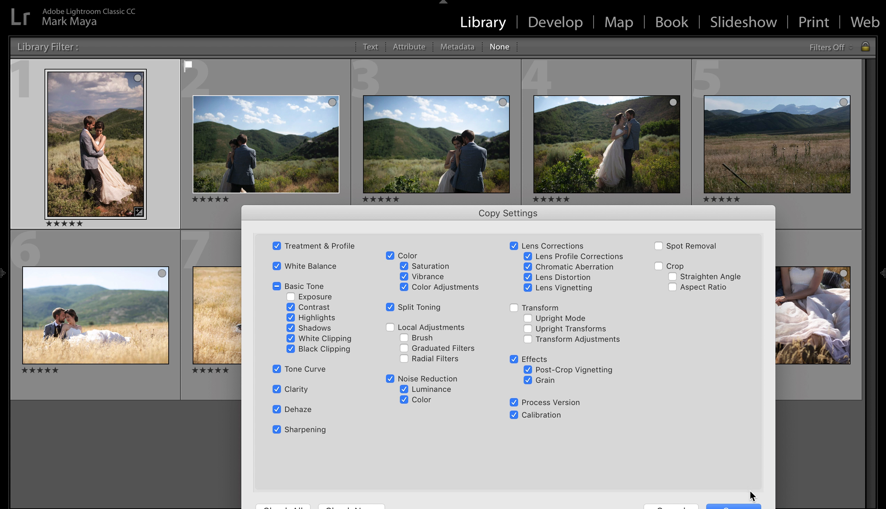
pyautogui.moveTo(657, 213); pyautogui.dragTo(649, 77)
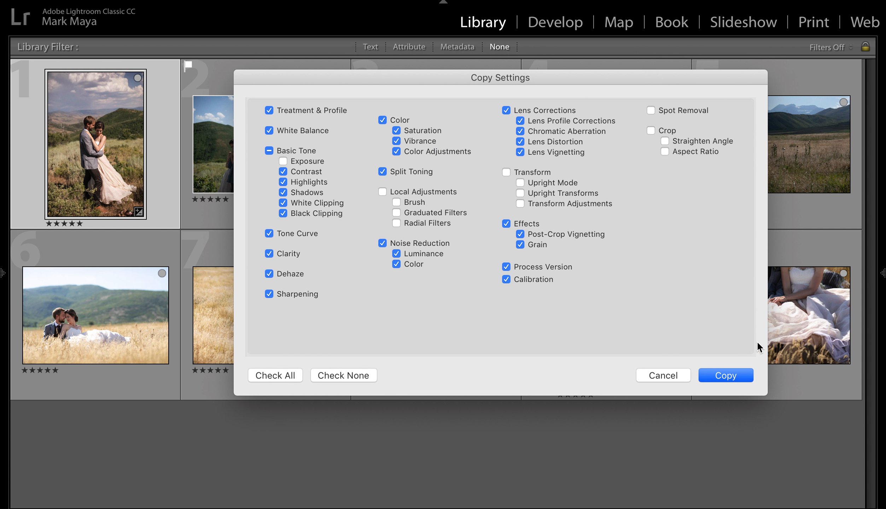
pyautogui.click(731, 375)
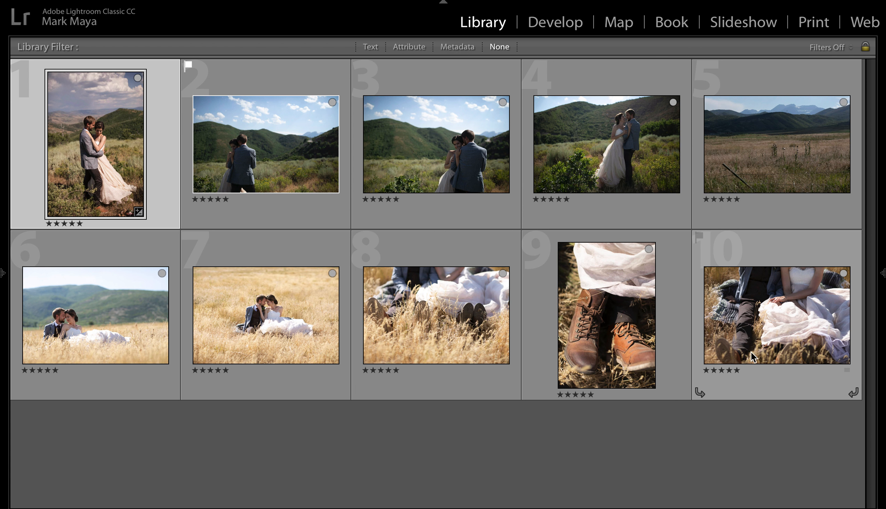
# Paste the copied settings onto all ten photos in the grid, and open photo 2 in Develop.
pyautogui.keyDown('shift'); pyautogui.click(774, 339); pyautogui.keyUp('shift')
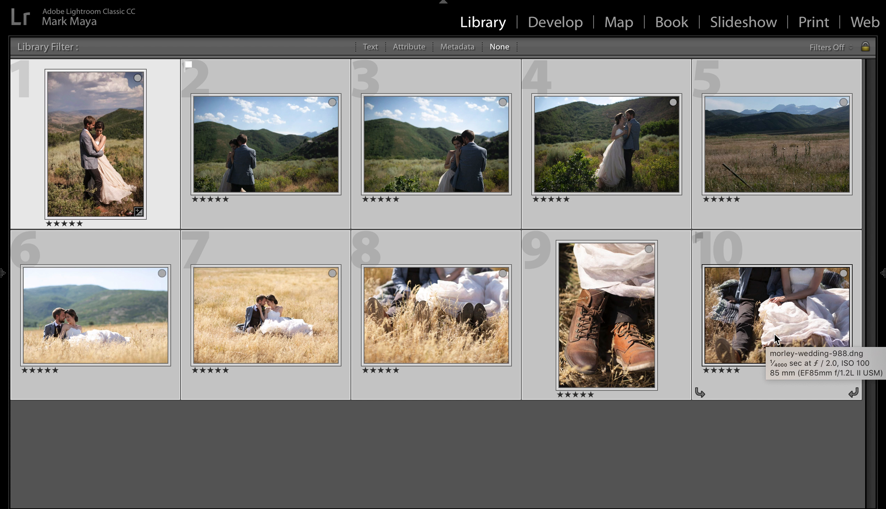
pyautogui.press('super+shift+v')
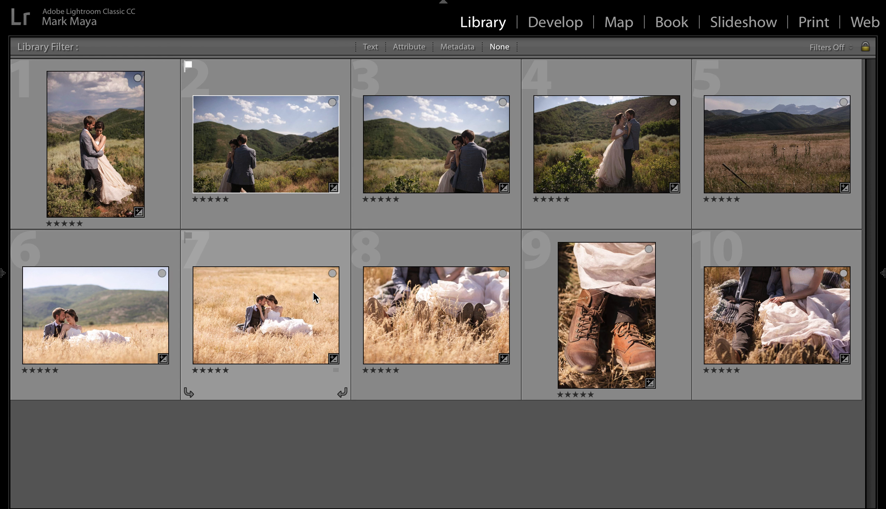
pyautogui.doubleClick(270, 169)
pyautogui.press('d')
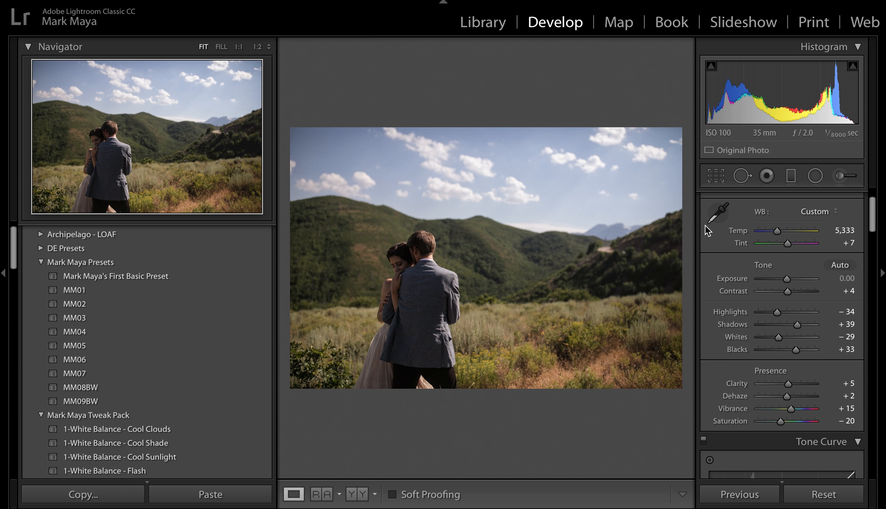
# Try raising the clarity of the couple's landscape photo, and lower it back to +5.
pyautogui.press('=')
pyautogui.press('=')
pyautogui.press('-')
pyautogui.press('-')
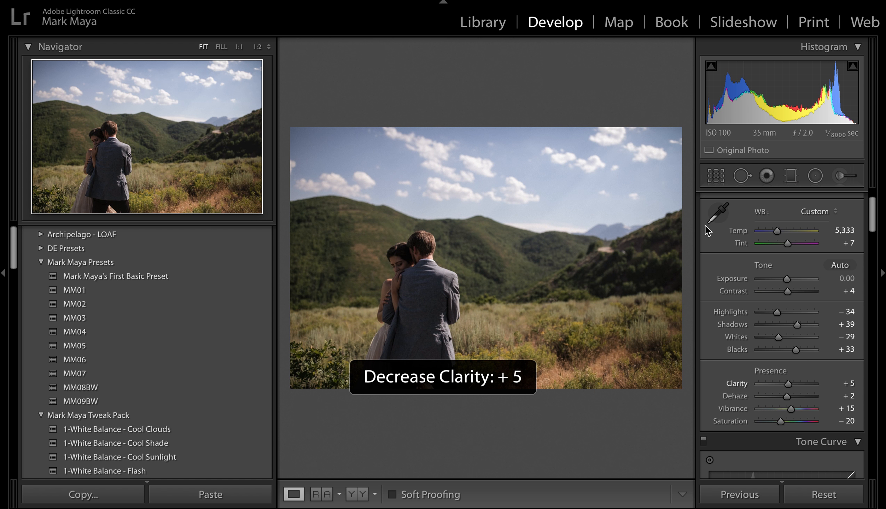
# Cycle the active adjustment forward and back through the Basic settings, including Shadows, and end on Exposure.
pyautogui.press('.')
pyautogui.press('.')
pyautogui.press('.')
pyautogui.press('.')
pyautogui.press('.')
pyautogui.press('.')
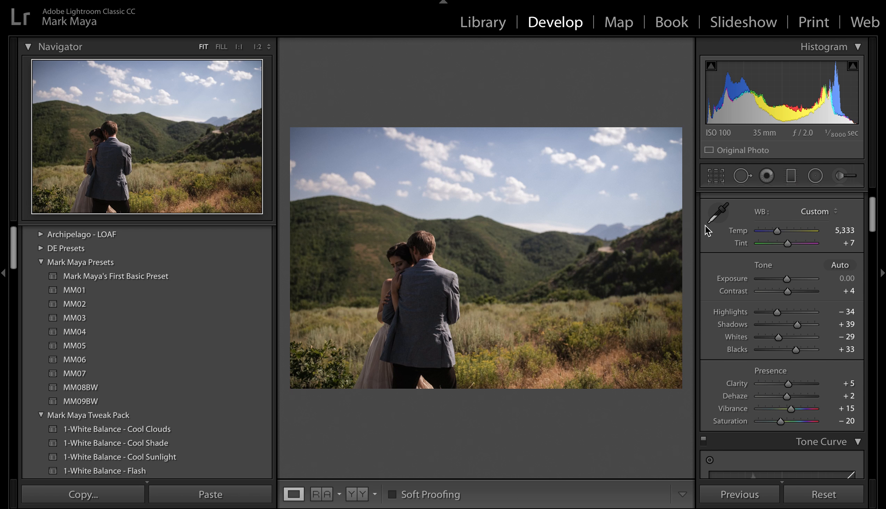
pyautogui.press('.')
pyautogui.press('.')
pyautogui.press('.')
pyautogui.press('.')
pyautogui.press('.')
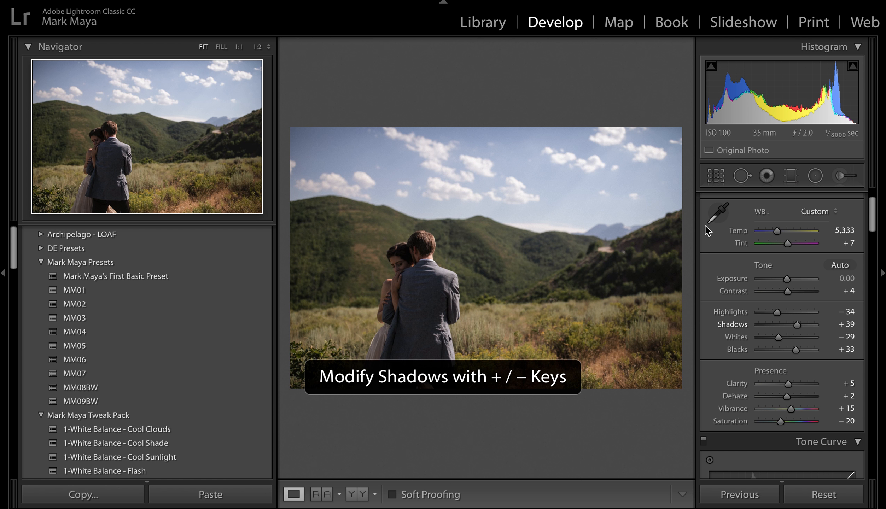
pyautogui.press(',')
pyautogui.press(',')
pyautogui.press(',')
pyautogui.press(',')
pyautogui.press(',')
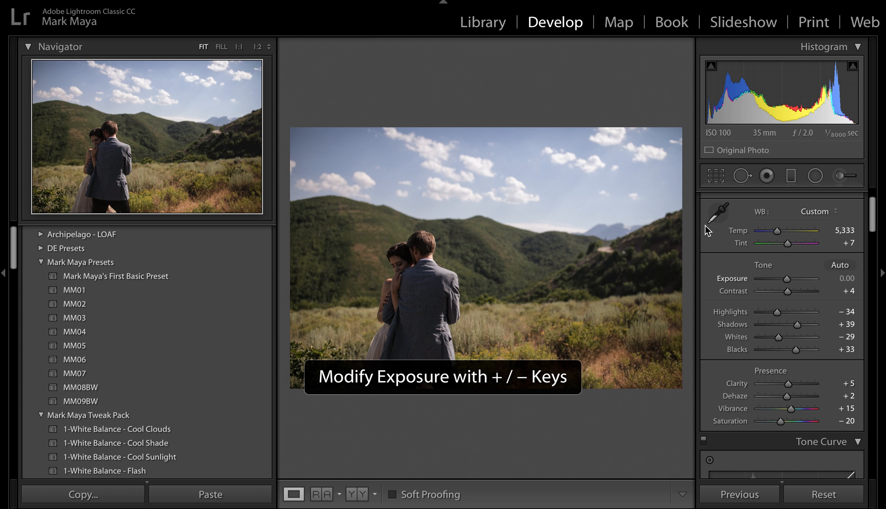
pyautogui.press('.')
pyautogui.press('.')
pyautogui.press('.')
pyautogui.press(',')
pyautogui.press(',')
pyautogui.press(',')
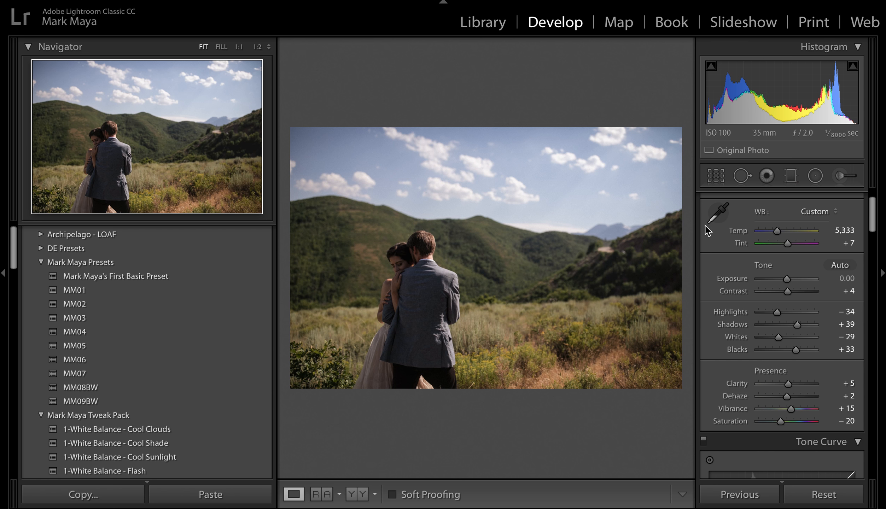
# Raise the landscape photo's exposure in steps to +0.50, and lower it in steps to -0.10.
pyautogui.press('=')
pyautogui.press('=')
pyautogui.press('=')
pyautogui.press('=')
pyautogui.press('=')
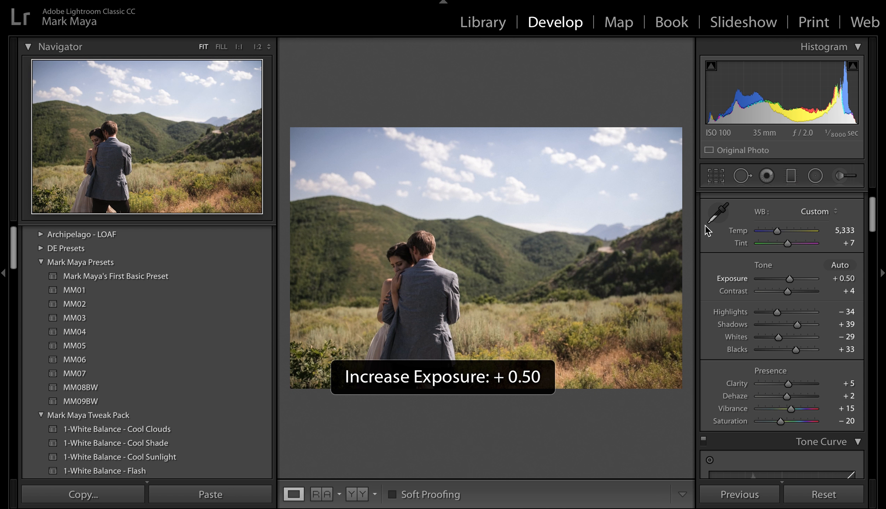
pyautogui.press('-')
pyautogui.press('-')
pyautogui.press('-')
pyautogui.press('-')
pyautogui.press('-')
pyautogui.press('-')
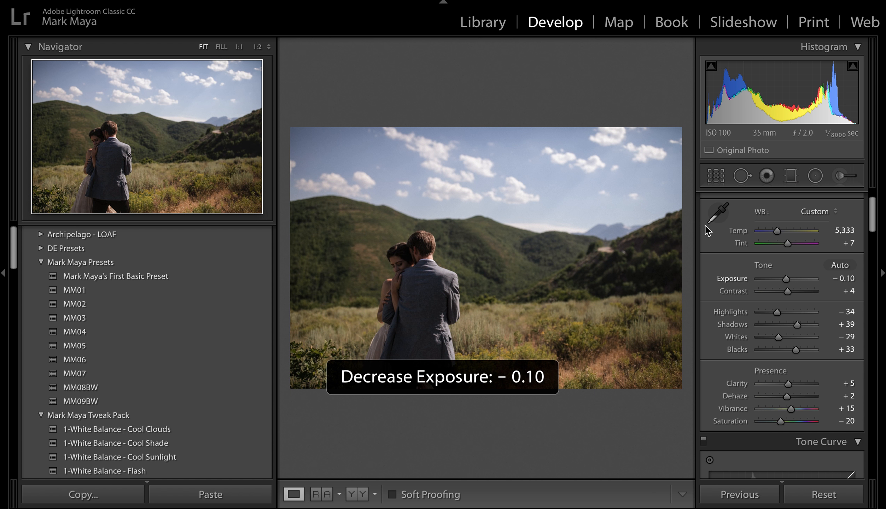
# Raise the landscape photo's exposure in steps to +0.30.
pyautogui.press('=')
pyautogui.press('=')
pyautogui.press('=')
pyautogui.press('=')
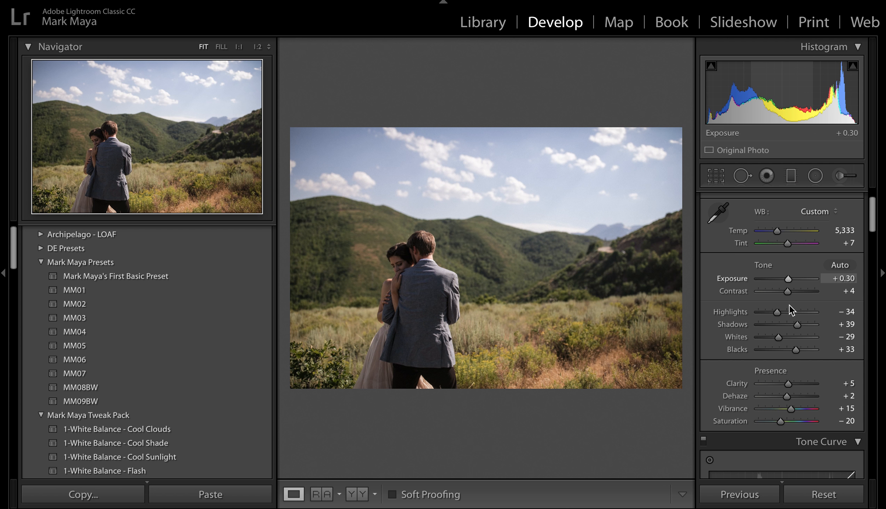
# Set the landscape photo's Shadows to +71 and compare the result with the Before view.
pyautogui.moveTo(798, 326); pyautogui.dragTo(808, 328)
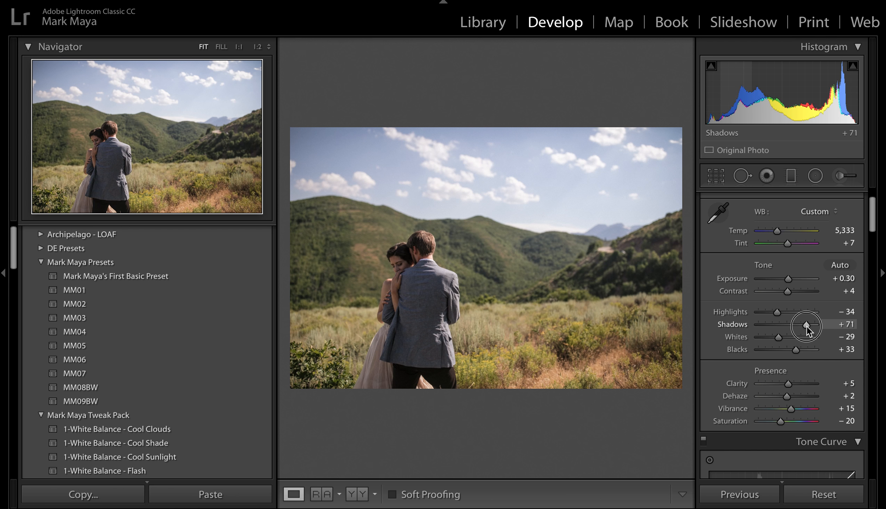
pyautogui.moveTo(807, 327); pyautogui.dragTo(807, 326)
pyautogui.press('\\')
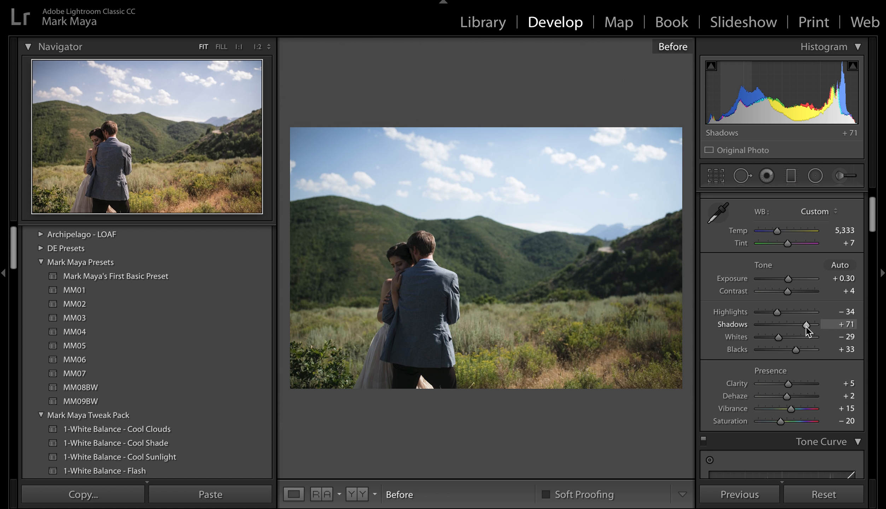
pyautogui.press('\\')
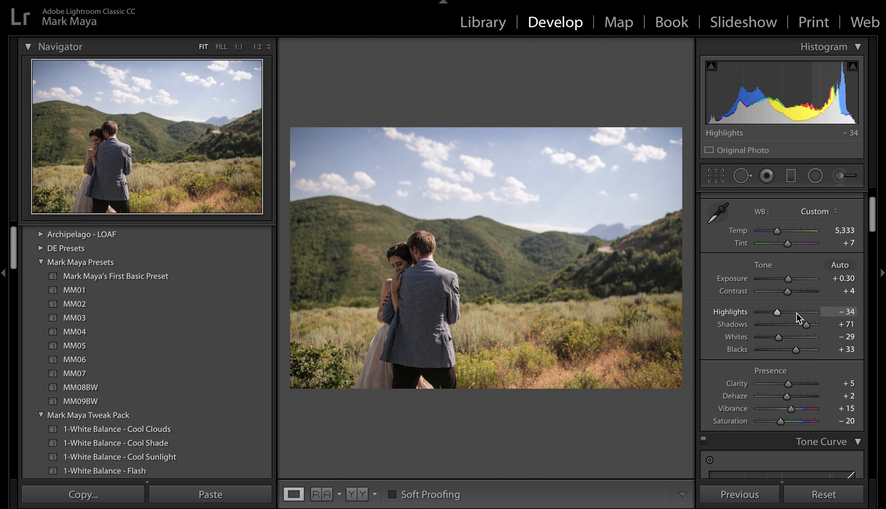
# Adjust the tone curve regions to Lights +6, Darks -5 and Shadows -26.
pyautogui.scroll(-2, 792, 312)
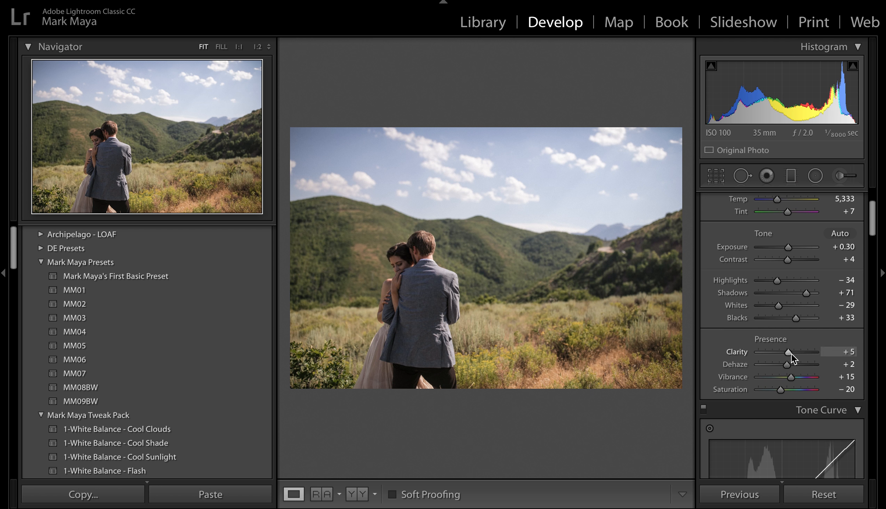
pyautogui.scroll(-10, 788, 365)
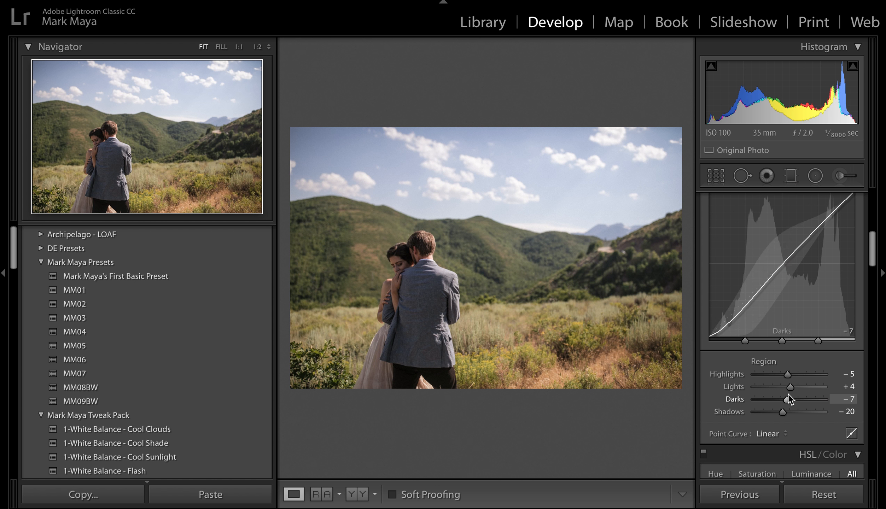
pyautogui.moveTo(790, 389); pyautogui.dragTo(790, 400)
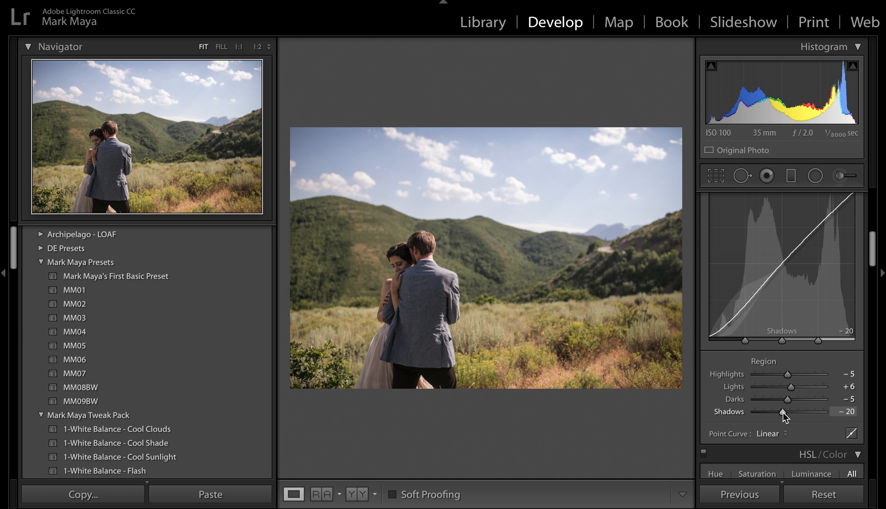
pyautogui.moveTo(784, 412); pyautogui.dragTo(779, 412)
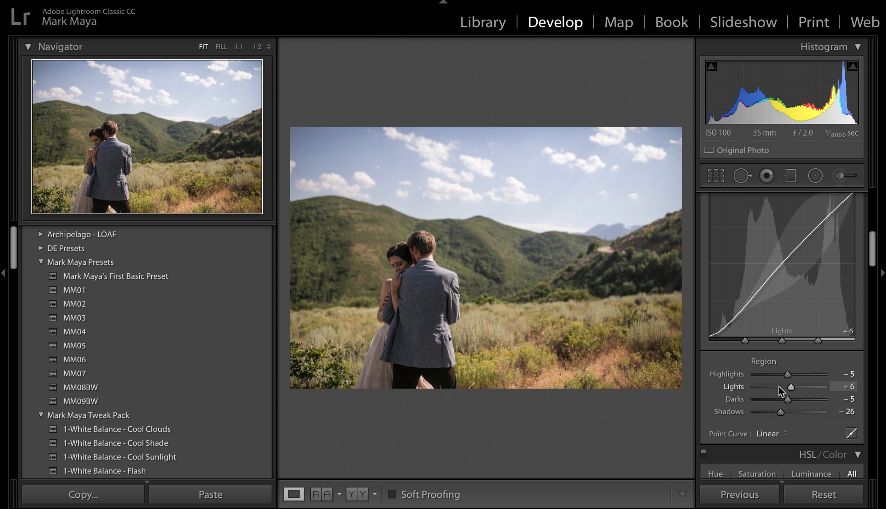
# Raise the landscape photo's exposure in steps to +0.50.
pyautogui.scroll(-5, 779, 386)
pyautogui.press('=')
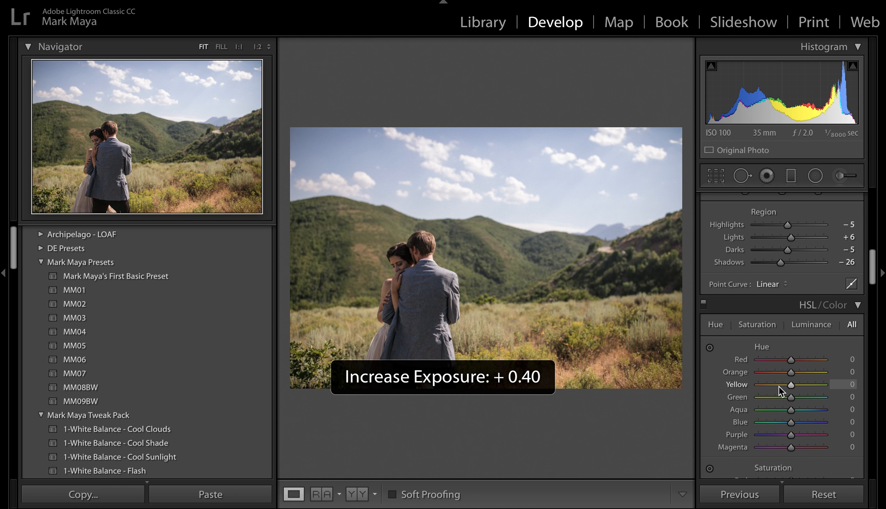
pyautogui.press('=')
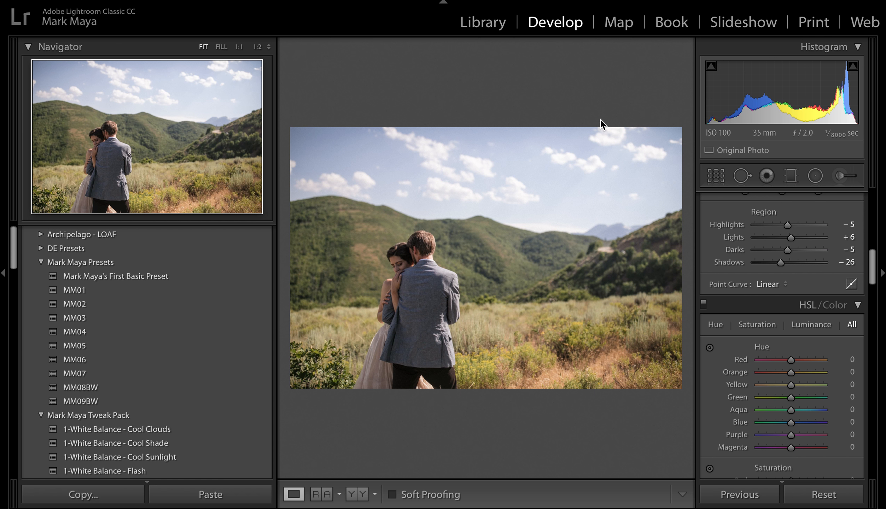
# Set the HSL luminance of Orange to +9 and Yellow to +2, and compare the photo with its Before view.
pyautogui.scroll(-5, 786, 336)
pyautogui.scroll(-3, 786, 335)
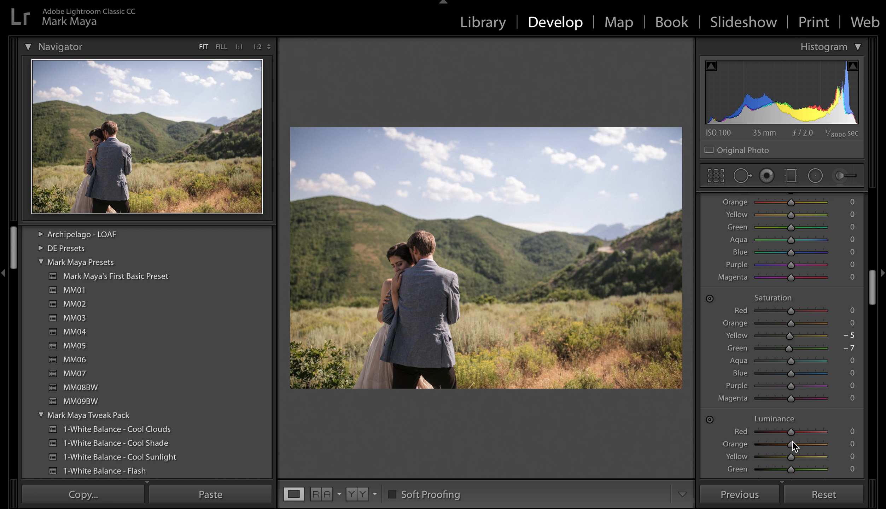
pyautogui.moveTo(793, 444)
pyautogui.mouseDown()
pyautogui.moveTo(802, 445)
pyautogui.moveTo(782, 444)
pyautogui.moveTo(795, 445)
pyautogui.mouseUp()
pyautogui.moveTo(791, 457); pyautogui.dragTo(792, 459)
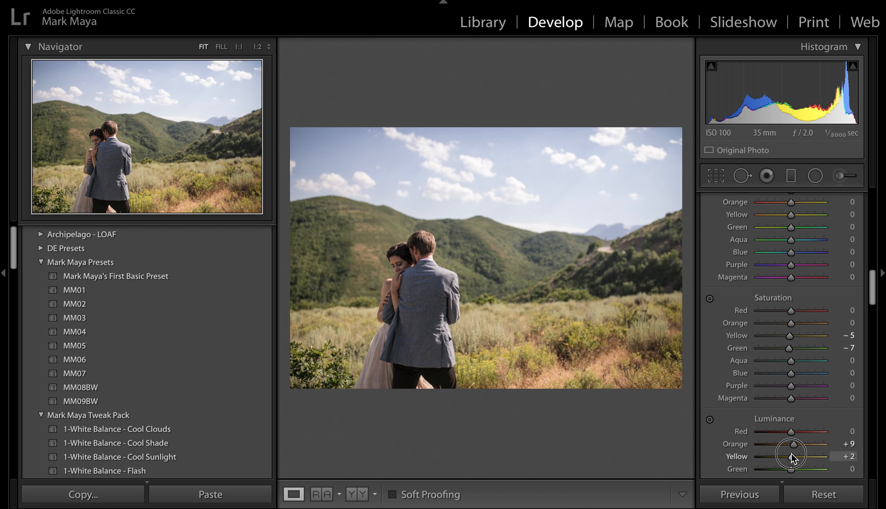
pyautogui.press('\\')
pyautogui.press('\\')
# Try an exposure of +0.60, and lower it back to +0.50.
pyautogui.press('=')
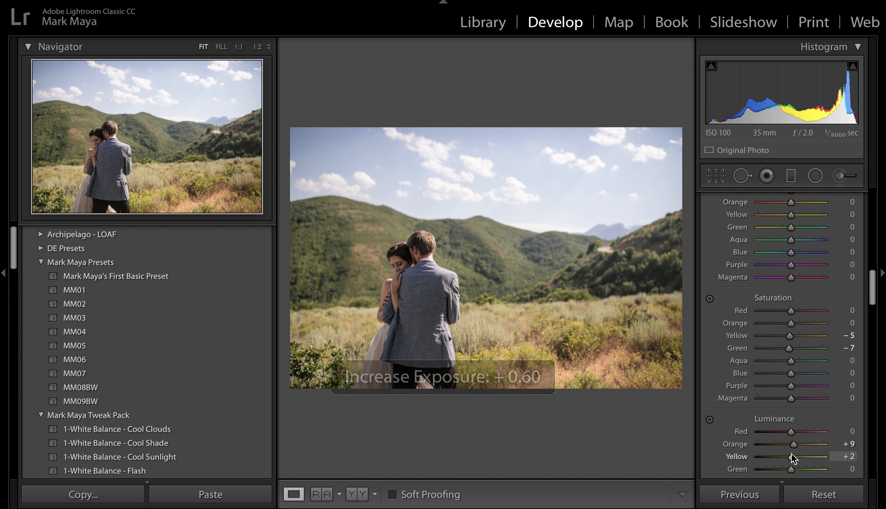
pyautogui.press('-')
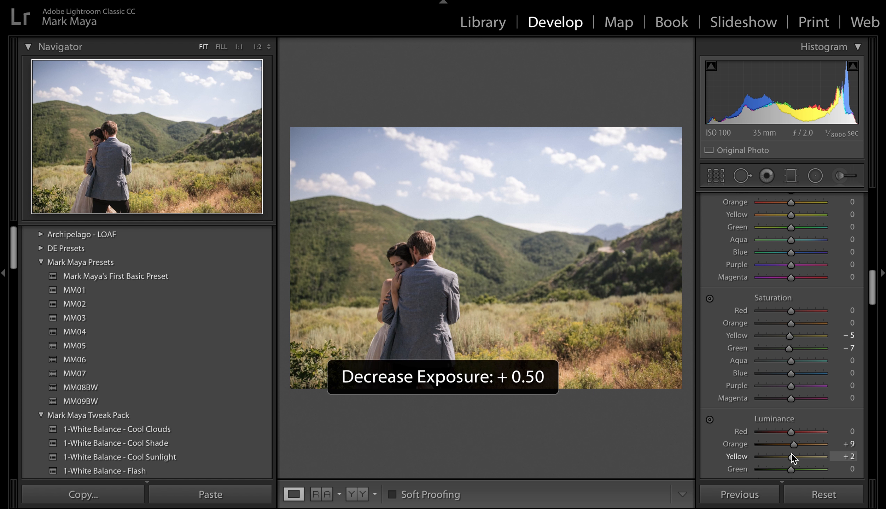
pyautogui.scroll(10, 788, 330)
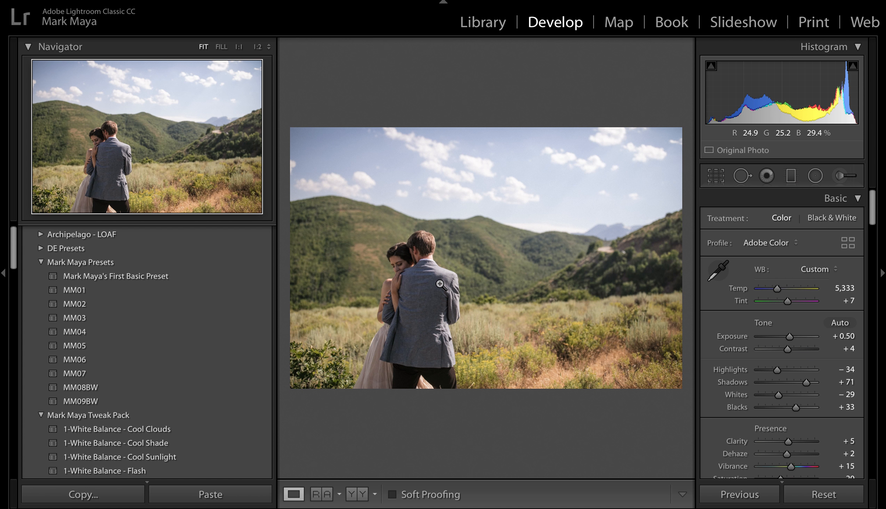
# Start a new Adjustment Brush mask with the Shadows effect, and set its Shadows amount to 7.
pyautogui.press('k')
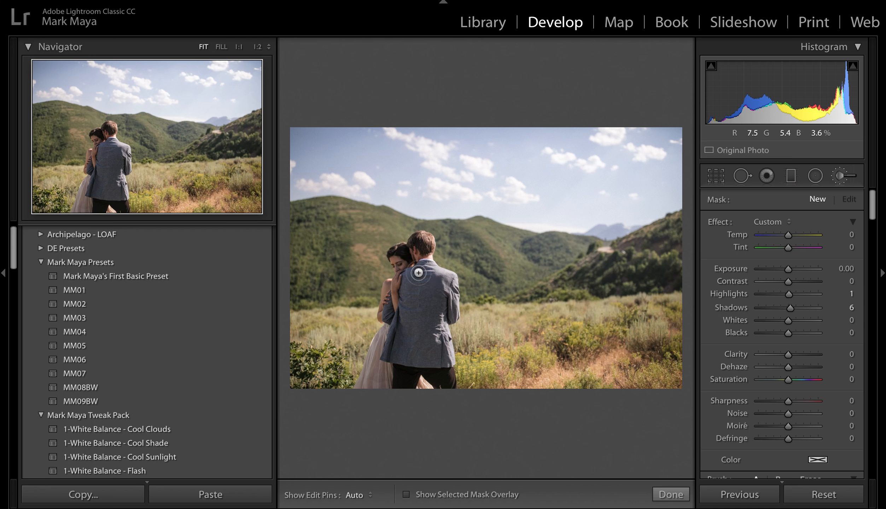
pyautogui.click(773, 221)
pyautogui.click(757, 287)
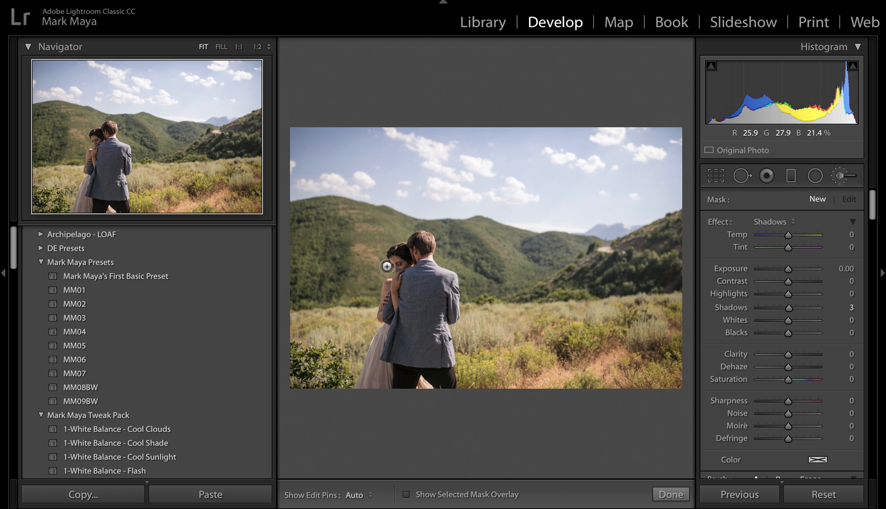
pyautogui.click(771, 221)
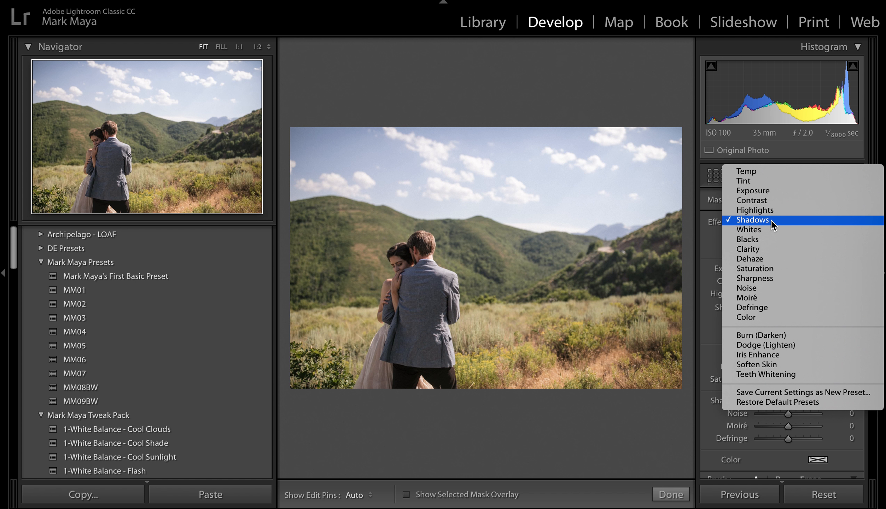
pyautogui.click(766, 220)
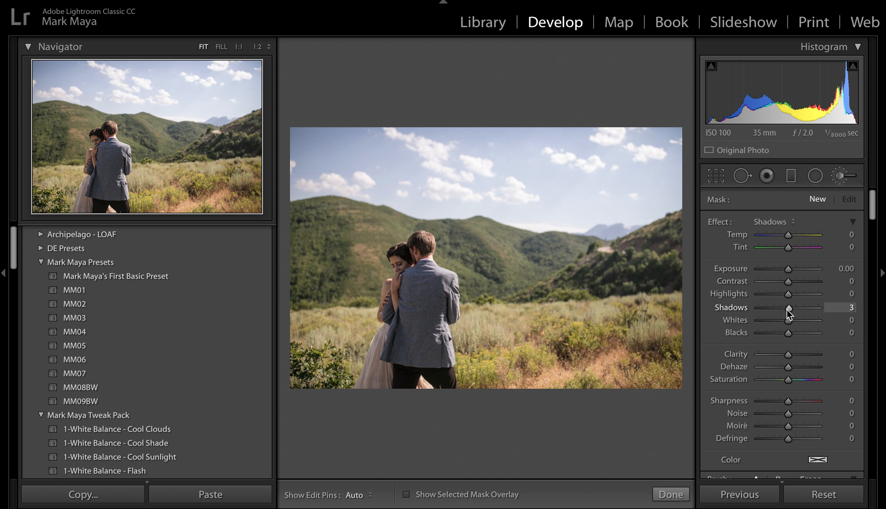
pyautogui.moveTo(789, 306); pyautogui.dragTo(790, 306)
# Brush over the bride's face at 1:2 magnification, and raise the mask's Shadows to 56.
pyautogui.press('z')
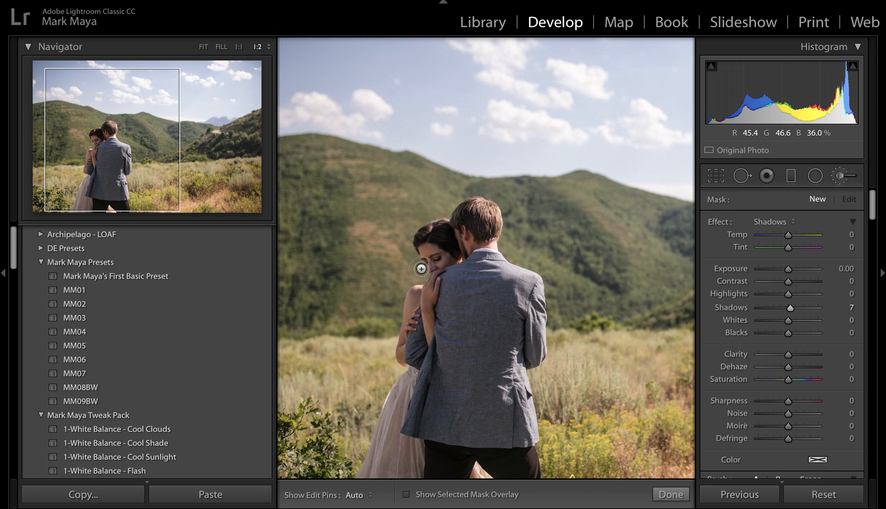
pyautogui.press('h')
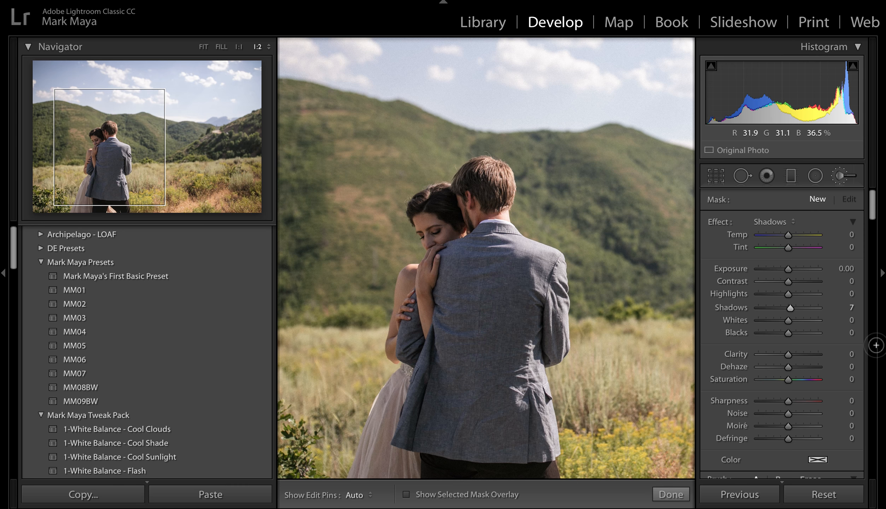
pyautogui.press('h')
pyautogui.moveTo(796, 307); pyautogui.dragTo(805, 309)
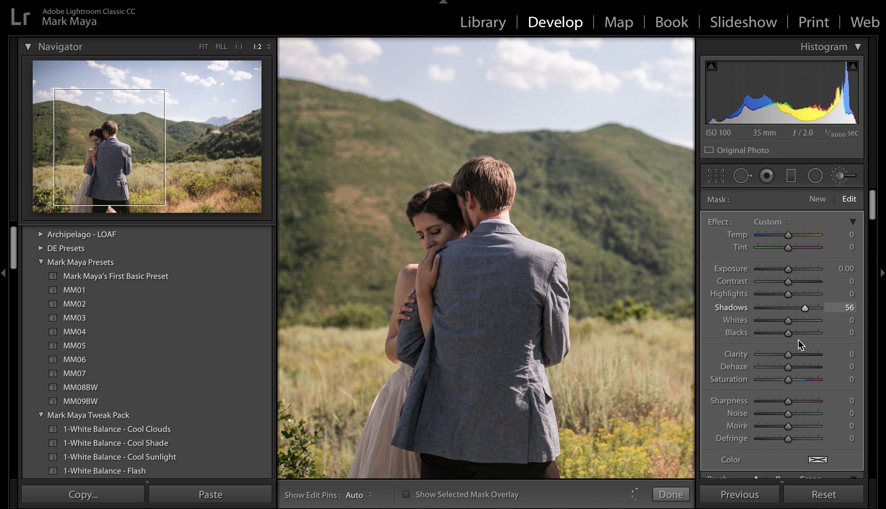
# Set the brush flow to 45 and paint more over the couple's faces with the edit pins hidden.
pyautogui.scroll(-6, 801, 345)
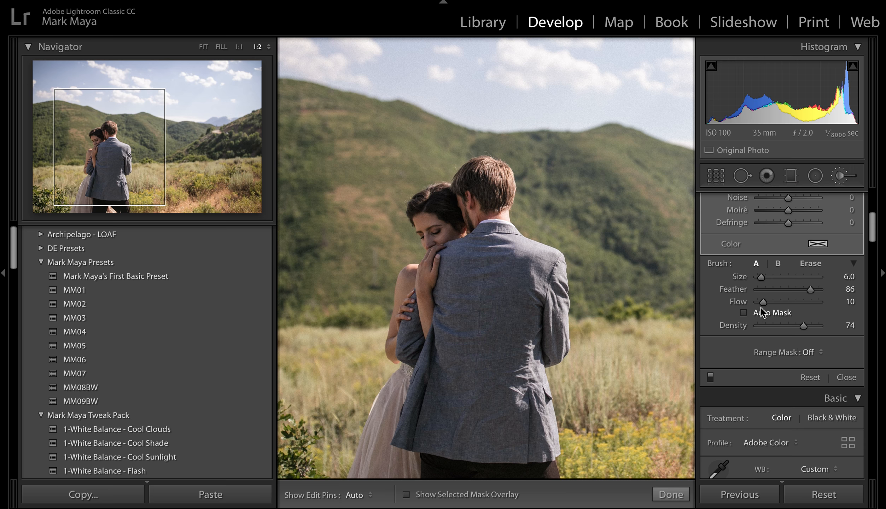
pyautogui.moveTo(763, 302); pyautogui.dragTo(784, 303)
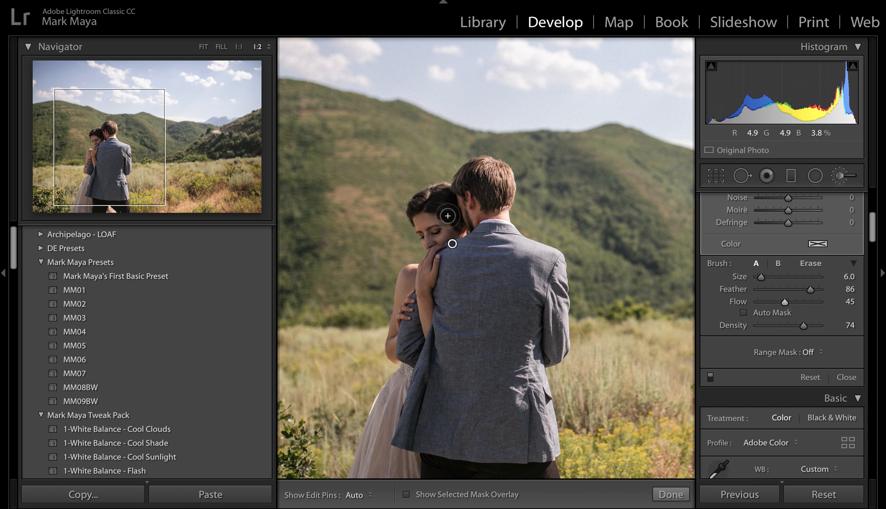
pyautogui.press('h')
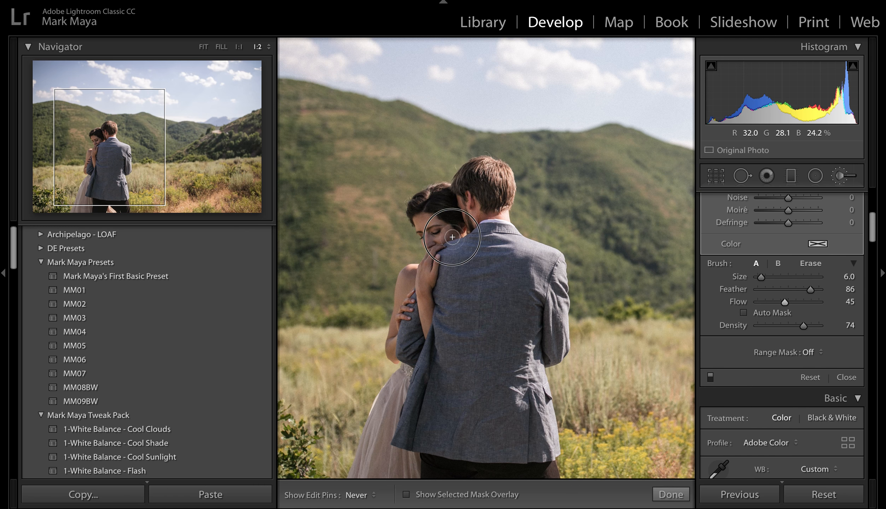
pyautogui.moveTo(481, 211); pyautogui.dragTo(477, 230)
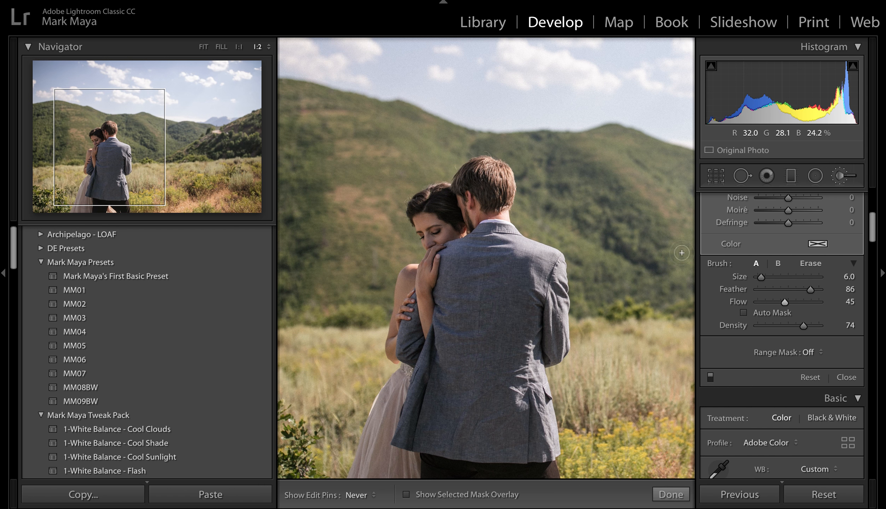
# Turn the brush adjustment off and on to compare, and close the brush with the whole photo in view.
pyautogui.click(711, 376)
pyautogui.click(711, 376)
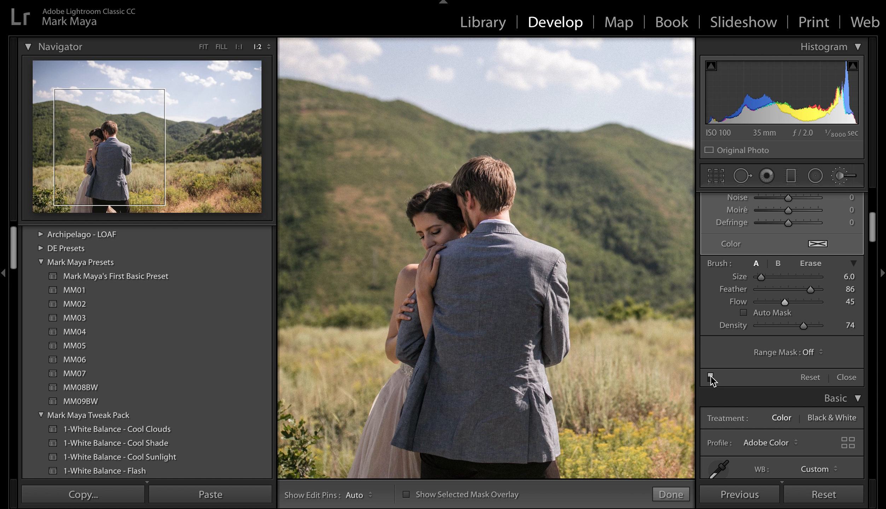
pyautogui.press('super+minus')
pyautogui.press('super+minus')
pyautogui.press('k')
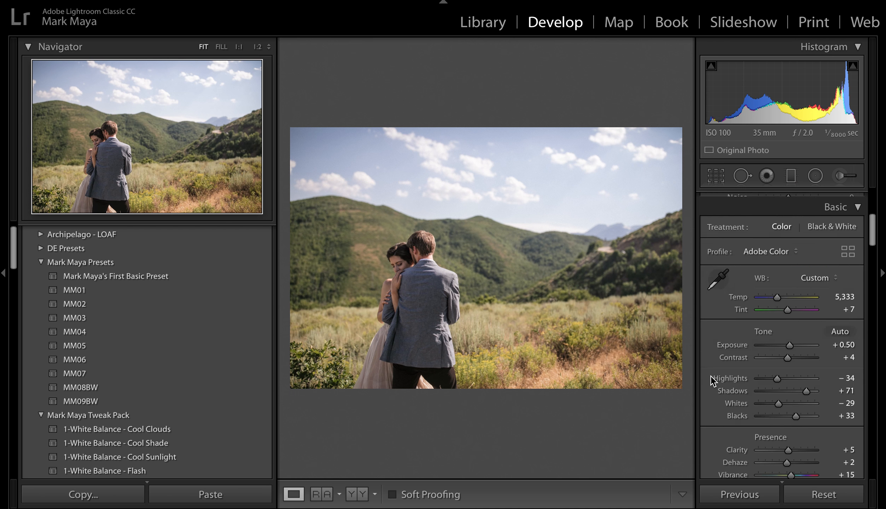
# Compare the edited photo with the rest of the set in the Library grid, and review its tone curve and HSL settings in Develop.
pyautogui.scroll(-6, 711, 376)
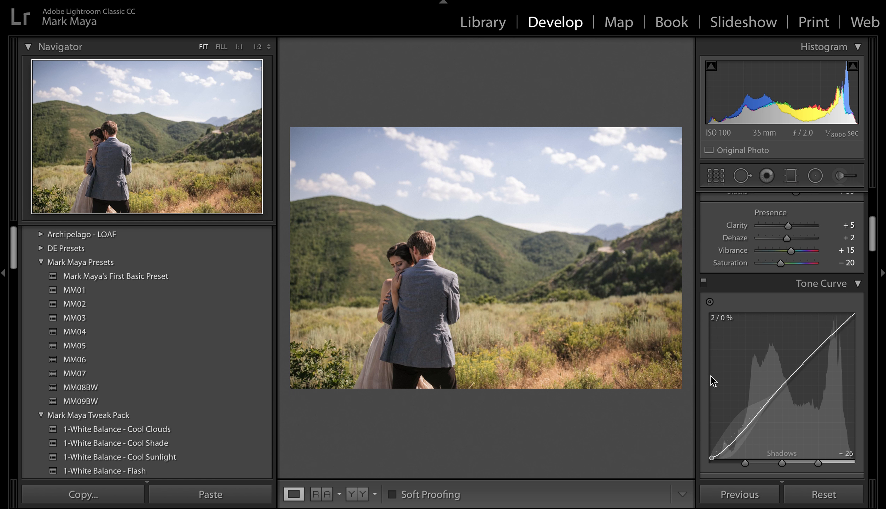
pyautogui.click(483, 22)
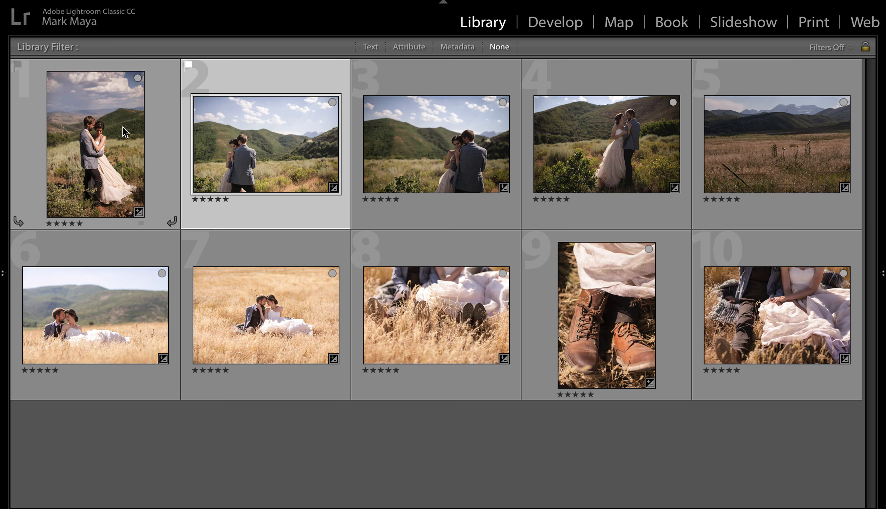
pyautogui.press('d')
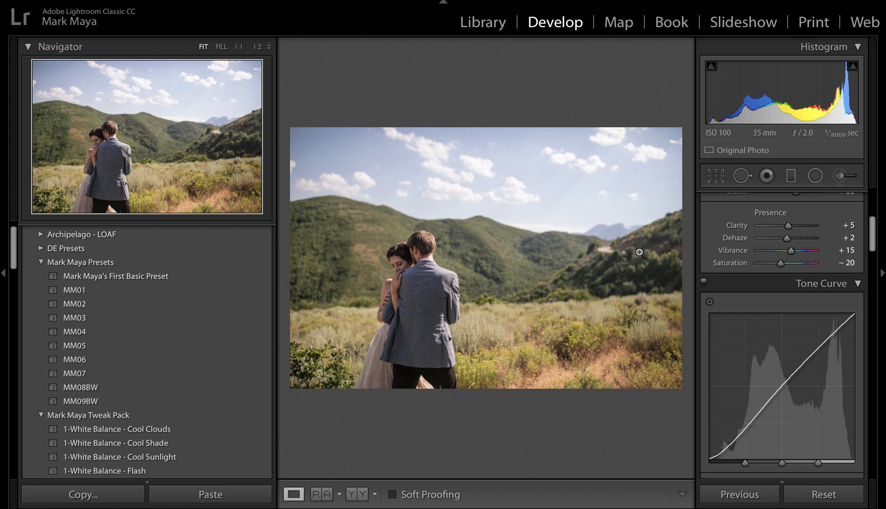
pyautogui.scroll(-2, 785, 351)
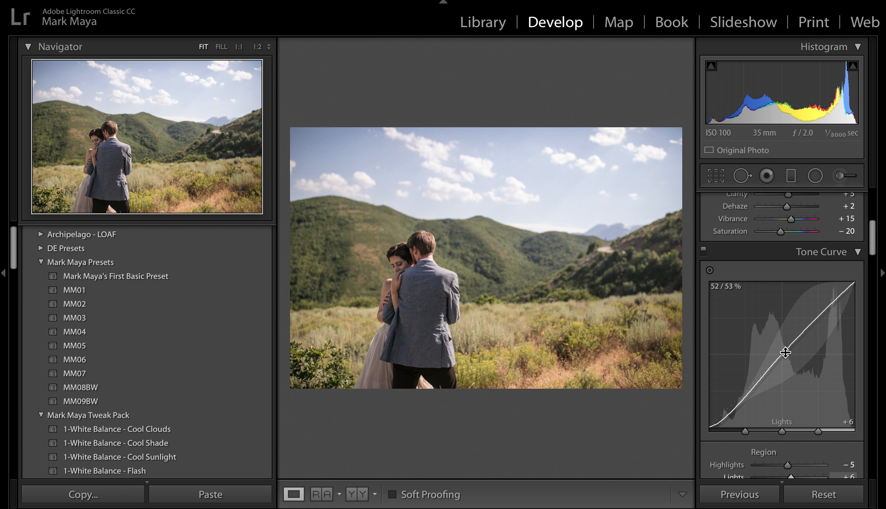
pyautogui.scroll(-10, 786, 352)
pyautogui.scroll(-9, 786, 352)
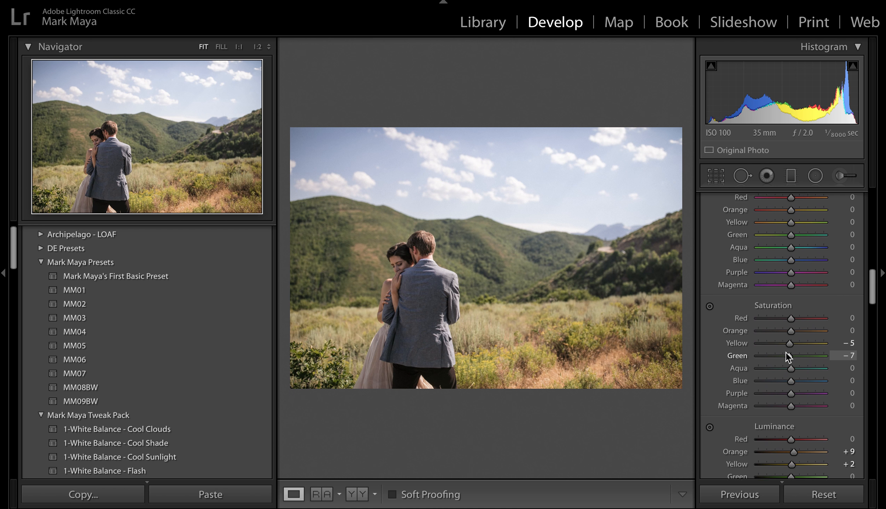
# Set the Calibration shadows tint to +4 and compare the photo with the neighbouring portrait-format shot of the couple.
pyautogui.scroll(-10, 785, 352)
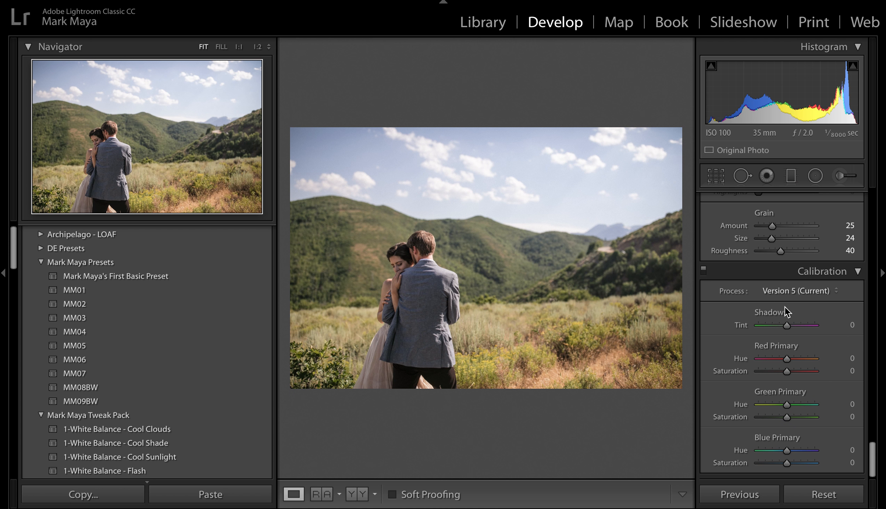
pyautogui.moveTo(787, 327); pyautogui.dragTo(788, 327)
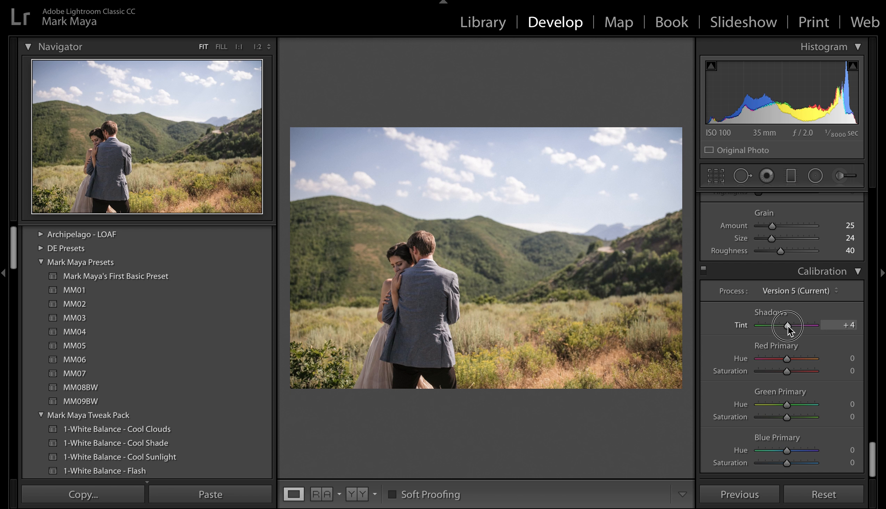
pyautogui.scroll(2, 776, 343)
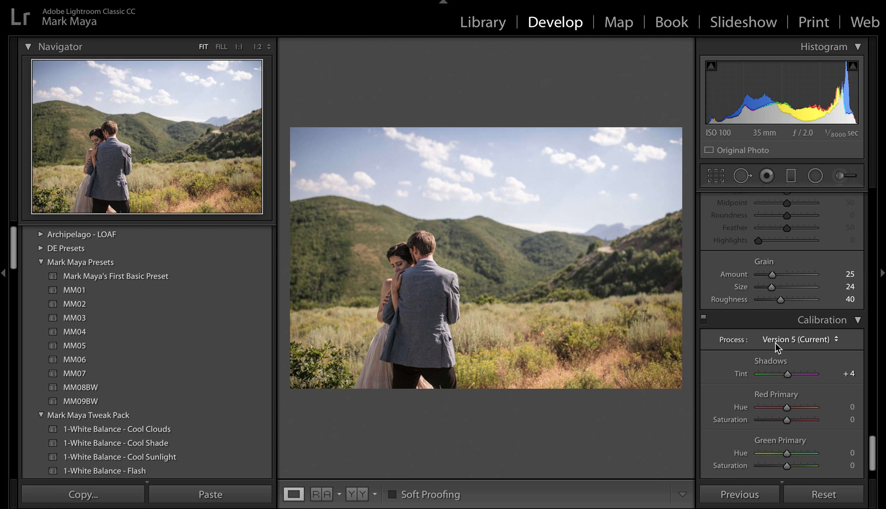
pyautogui.scroll(10, 775, 343)
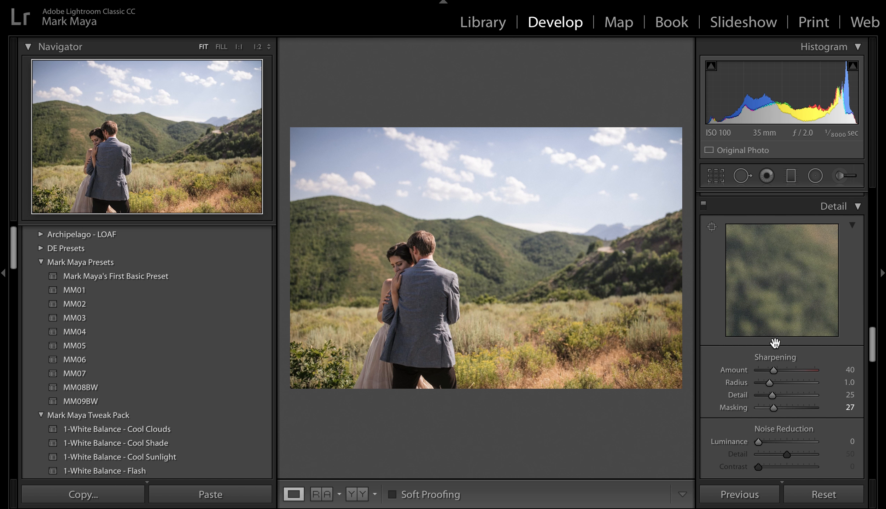
pyautogui.scroll(2, 776, 343)
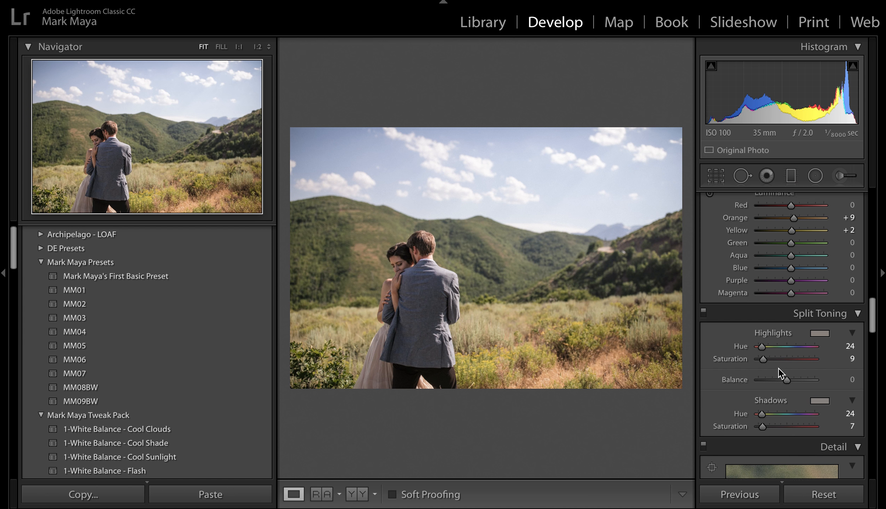
pyautogui.scroll(1, 780, 373)
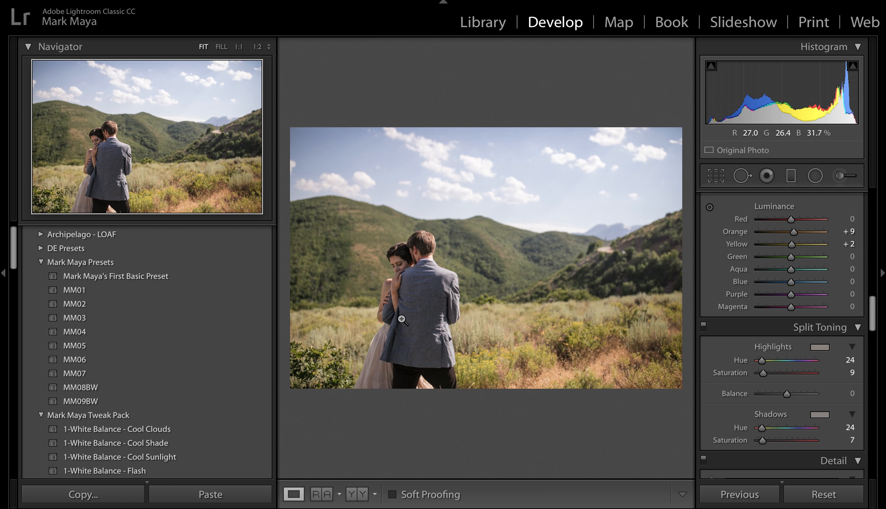
pyautogui.press('Right')
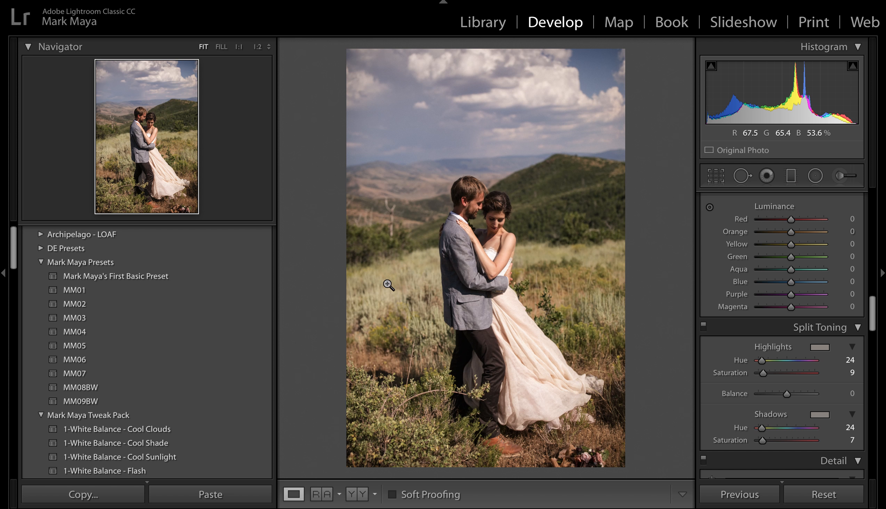
pyautogui.press('Right')
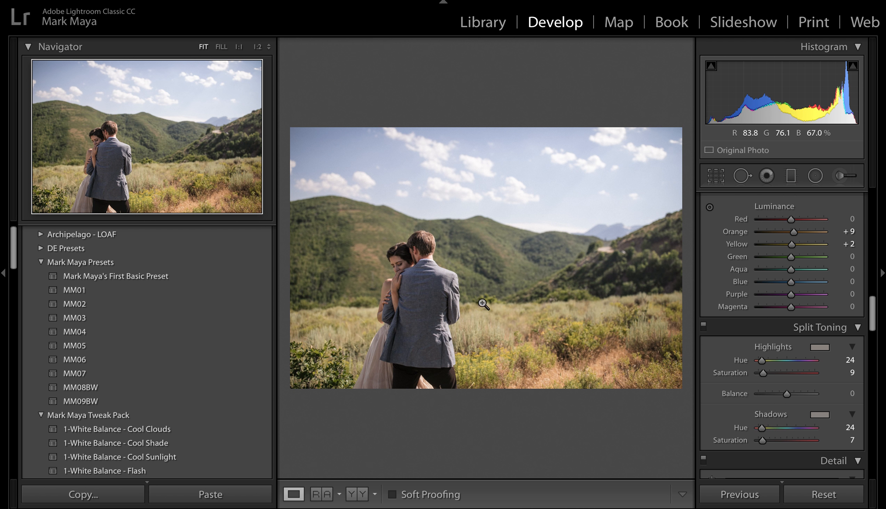
# Set the photo's basic tone Shadows to +66 and Contrast to +7.
pyautogui.scroll(1, 783, 371)
pyautogui.scroll(3, 784, 371)
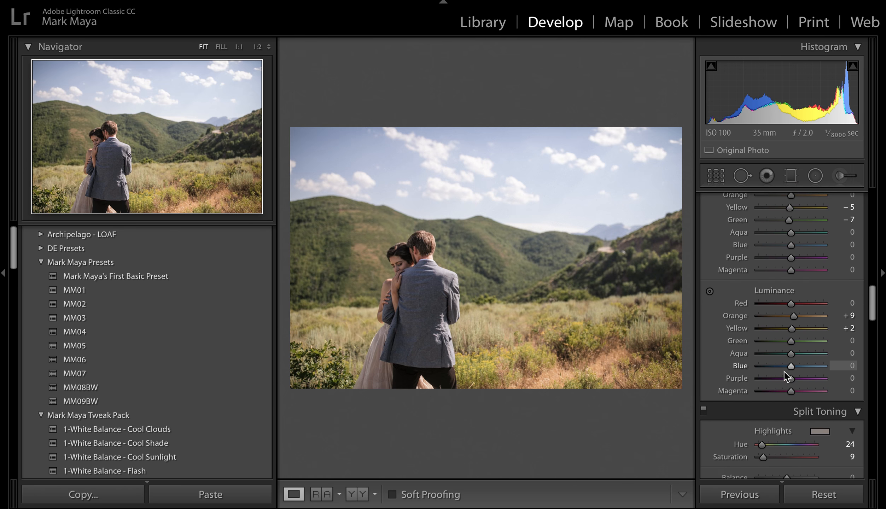
pyautogui.scroll(10, 747, 351)
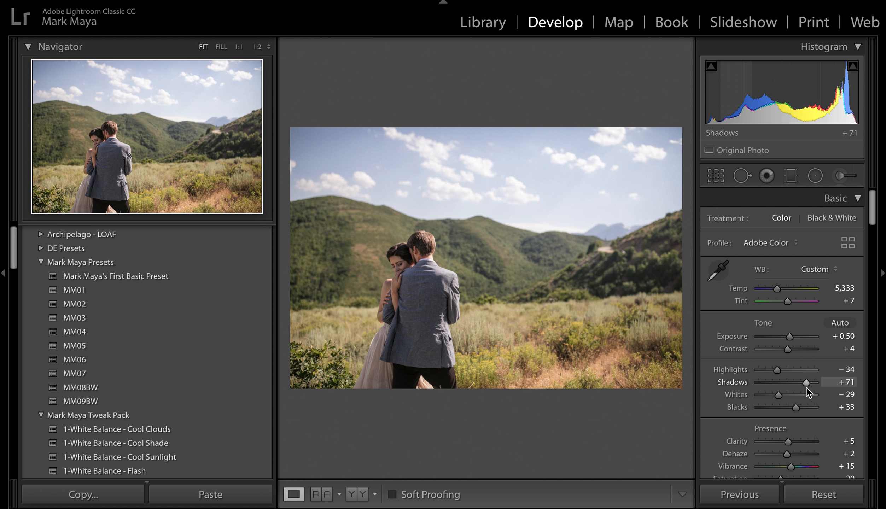
pyautogui.moveTo(806, 381); pyautogui.dragTo(804, 381)
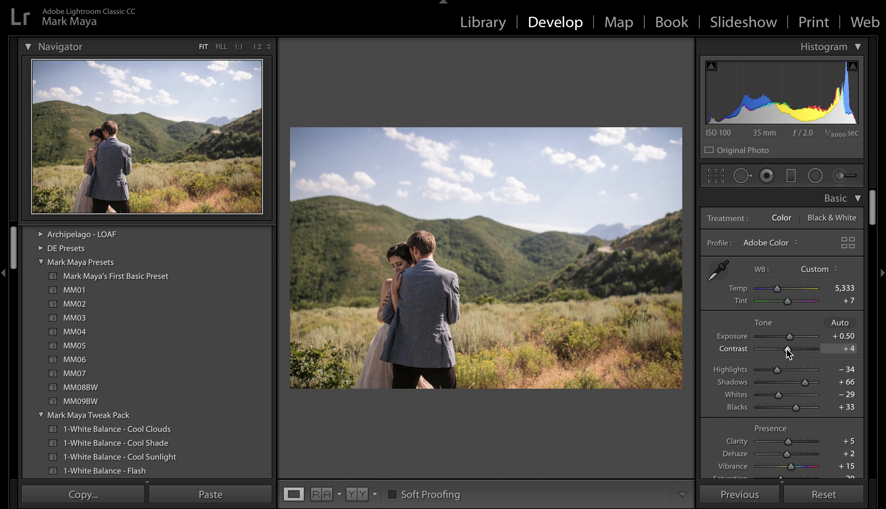
pyautogui.moveTo(788, 349); pyautogui.dragTo(790, 349)
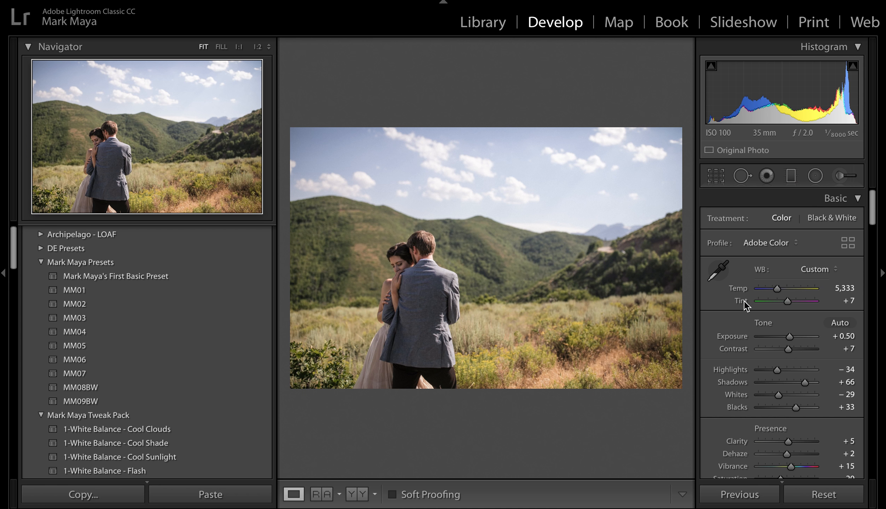
# Set the white balance tint to +17 and compare the photo with the neighbouring portrait-format shot.
pyautogui.press('+')
pyautogui.press('+')
pyautogui.press('Right')
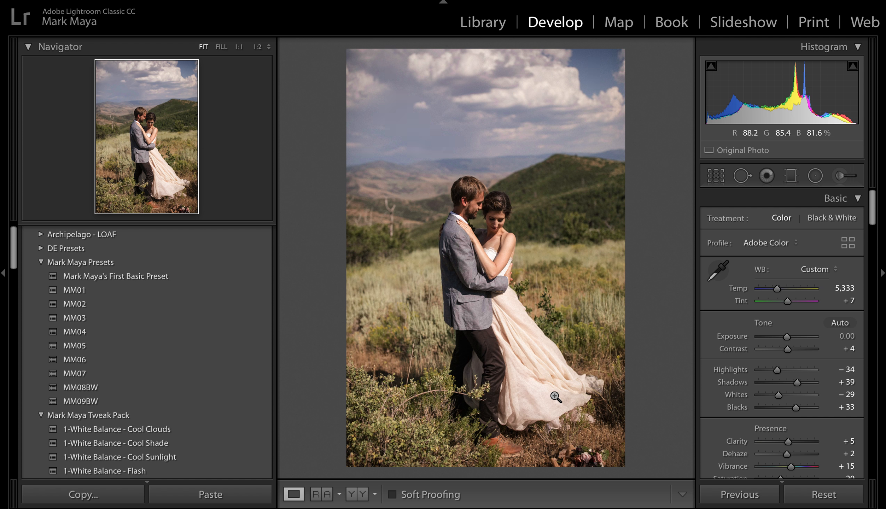
pyautogui.press('Left')
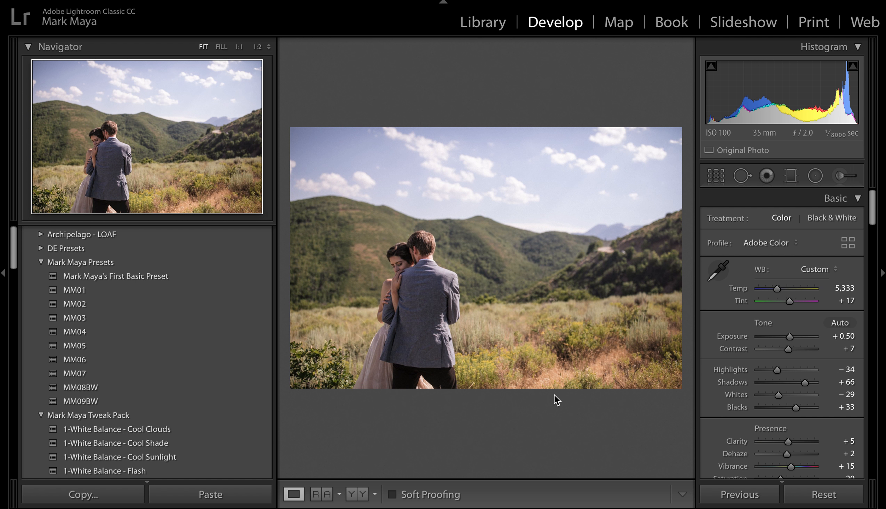
# Set the tone curve's Darks to -7 and Lights to +10.
pyautogui.scroll(-6, 806, 378)
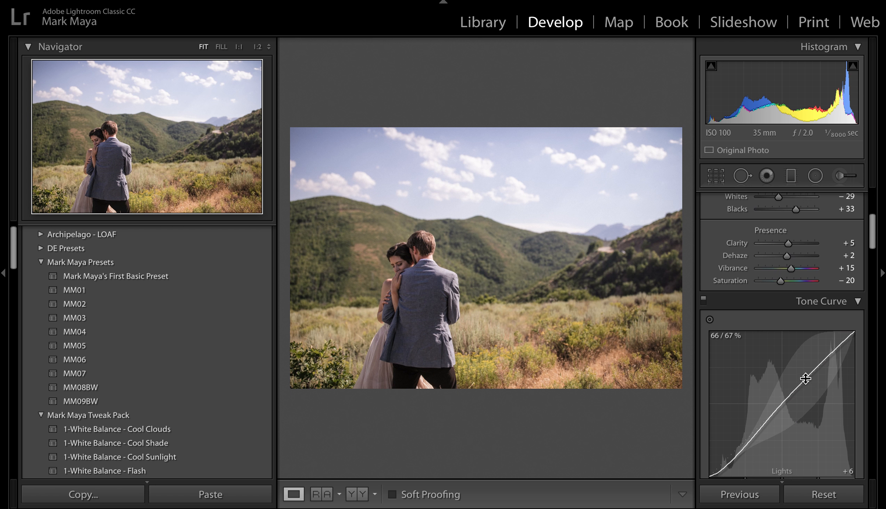
pyautogui.scroll(-5, 806, 378)
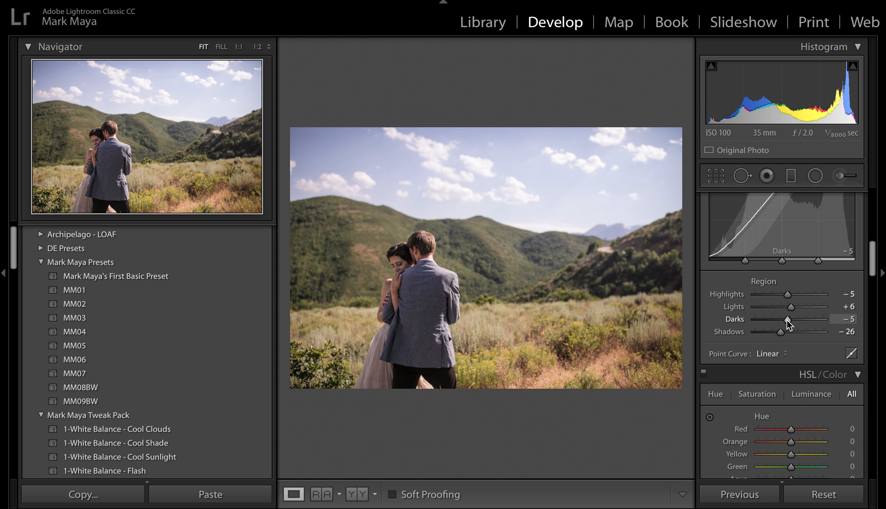
pyautogui.moveTo(787, 320); pyautogui.dragTo(786, 320)
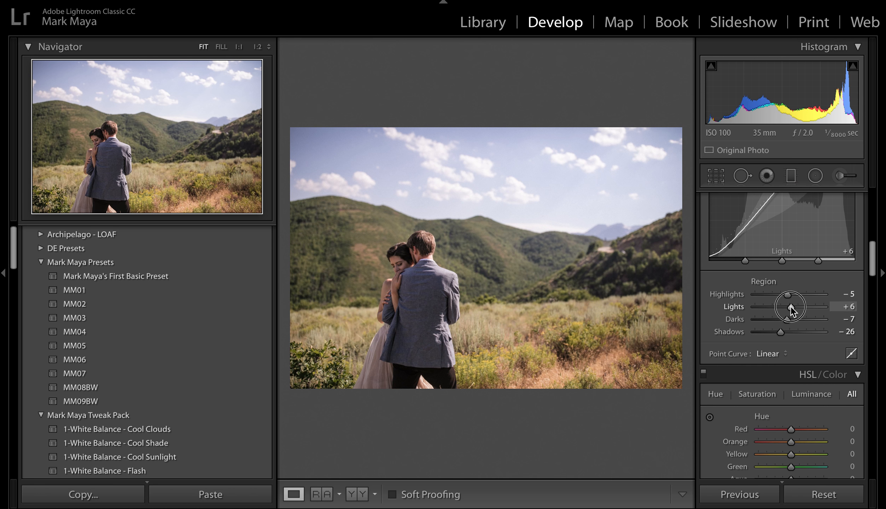
pyautogui.moveTo(791, 306); pyautogui.dragTo(792, 306)
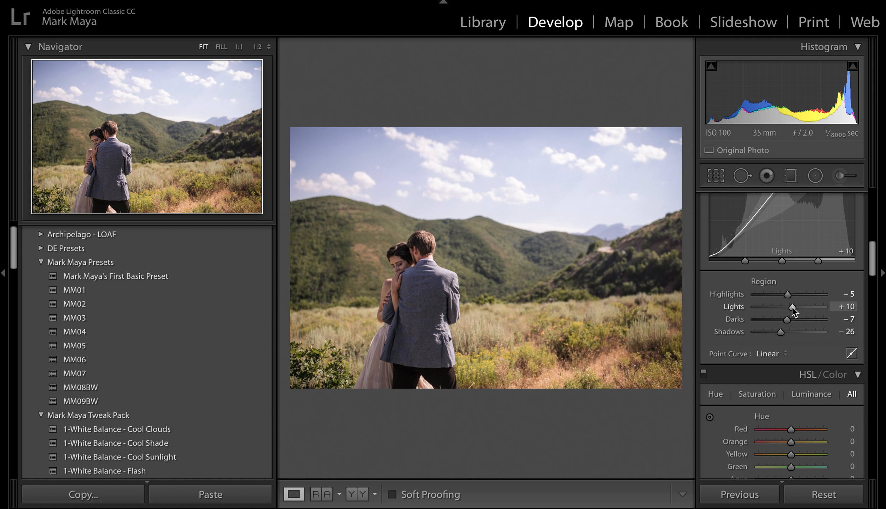
# Copy photo 2's develop settings without local adjustments, transform, spot removal or crop, and paste them onto photos 3 and 4.
pyautogui.press('g')
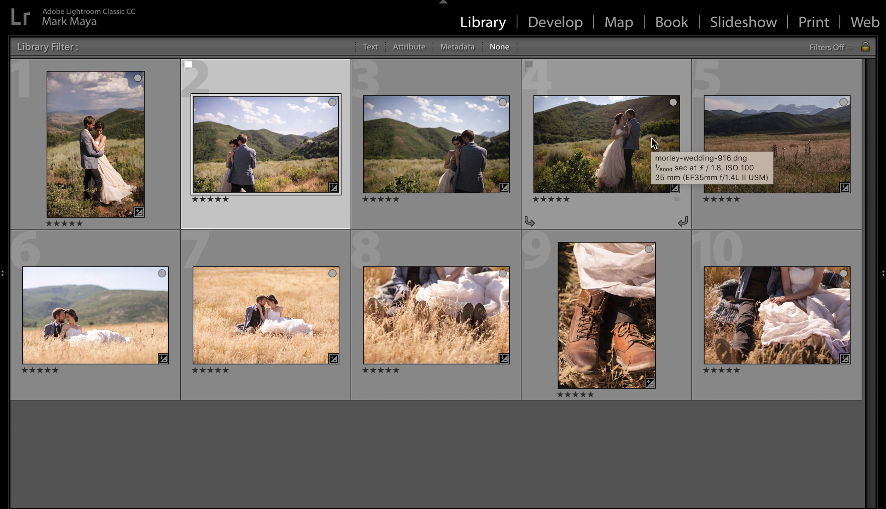
pyautogui.press('super+shift+c')
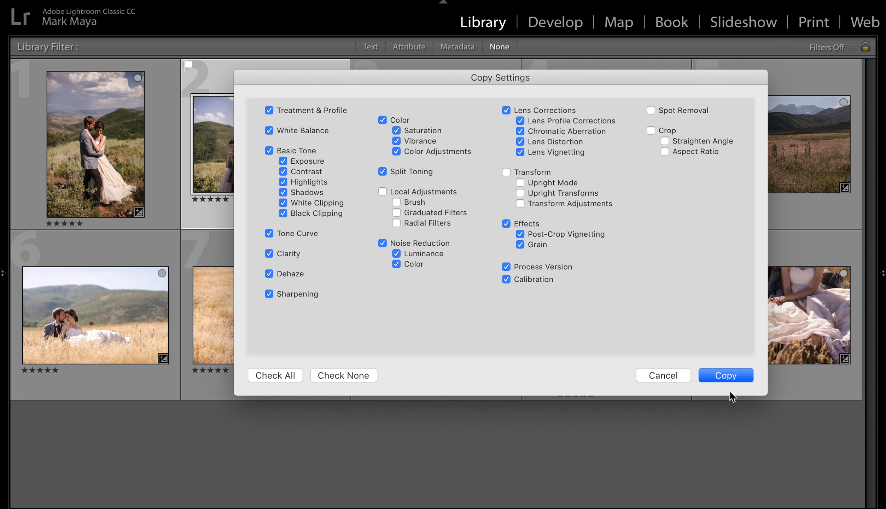
pyautogui.click(725, 376)
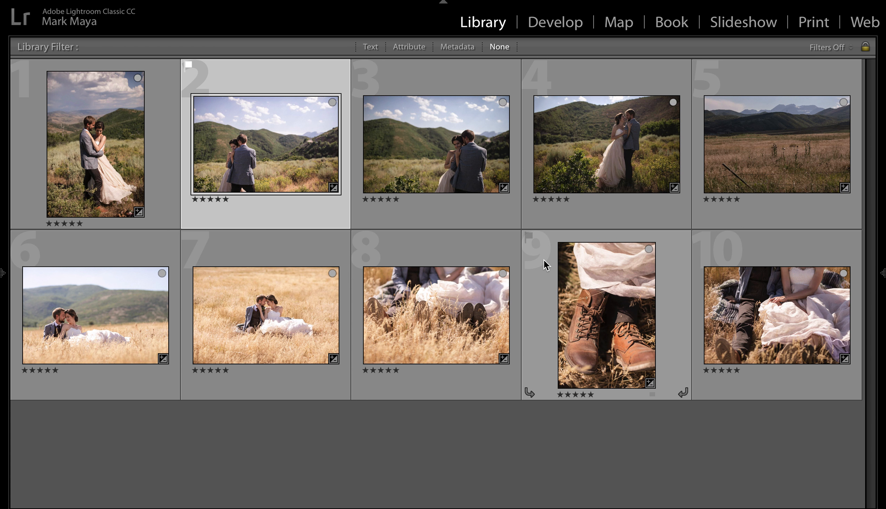
pyautogui.keyDown('shift'); pyautogui.click(598, 153); pyautogui.keyUp('shift')
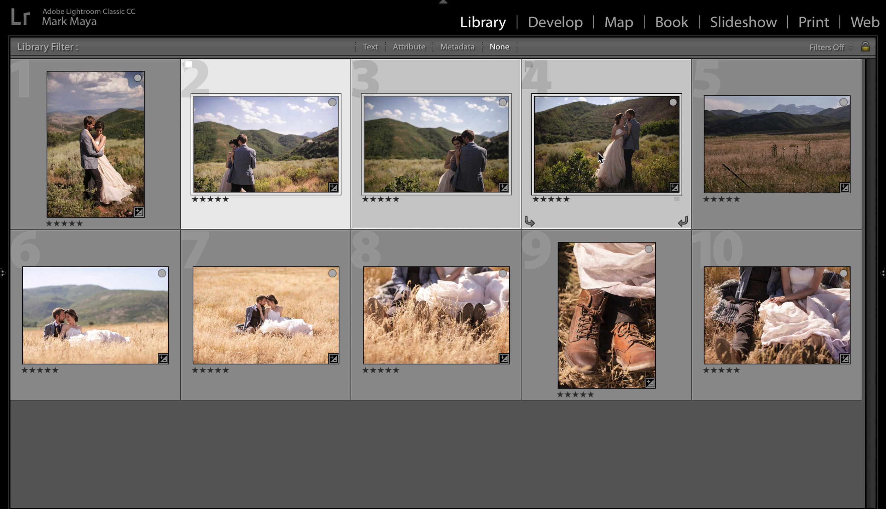
pyautogui.hotkey('ctrl', 'shift', 'v')
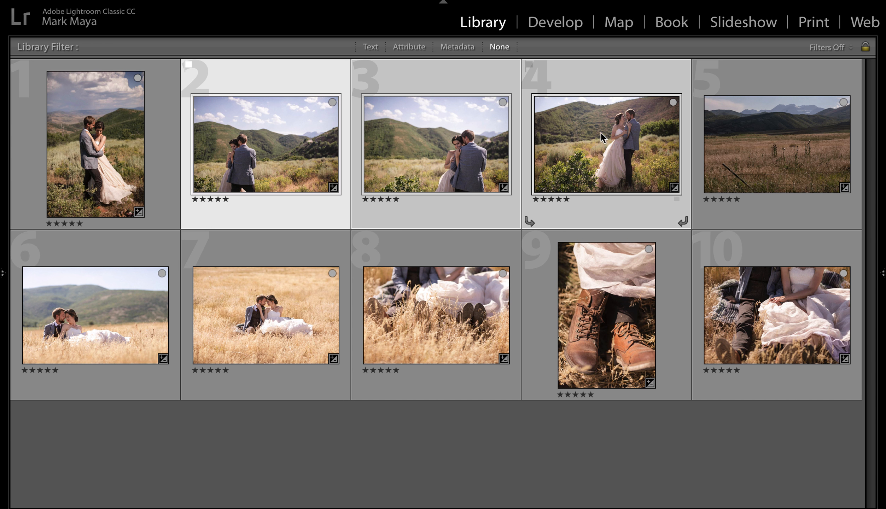
# Review the synced photos 2, 3 and 4 one after another at full view.
pyautogui.doubleClick(624, 133)
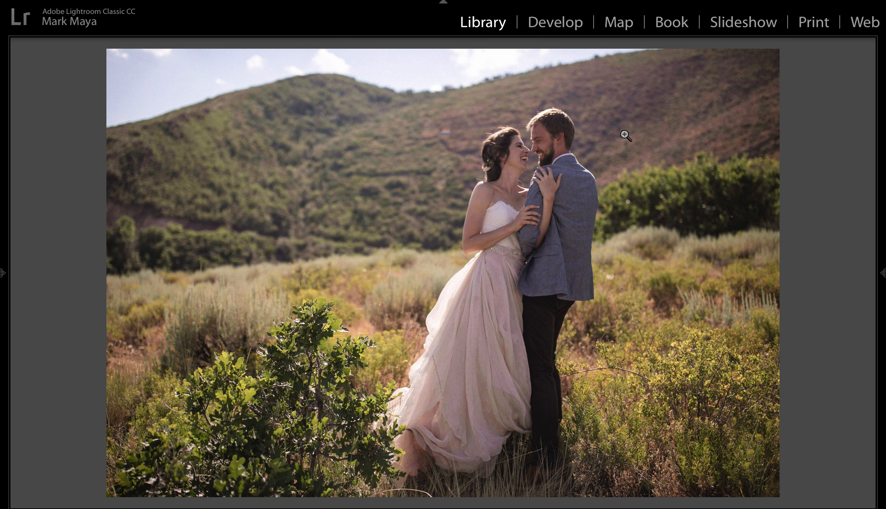
pyautogui.press('Right')
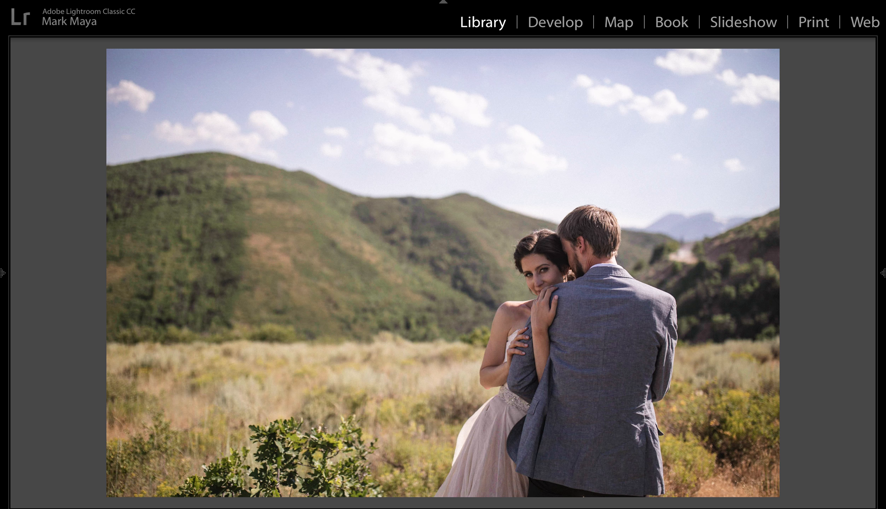
pyautogui.press('Right')
pyautogui.press('Right')
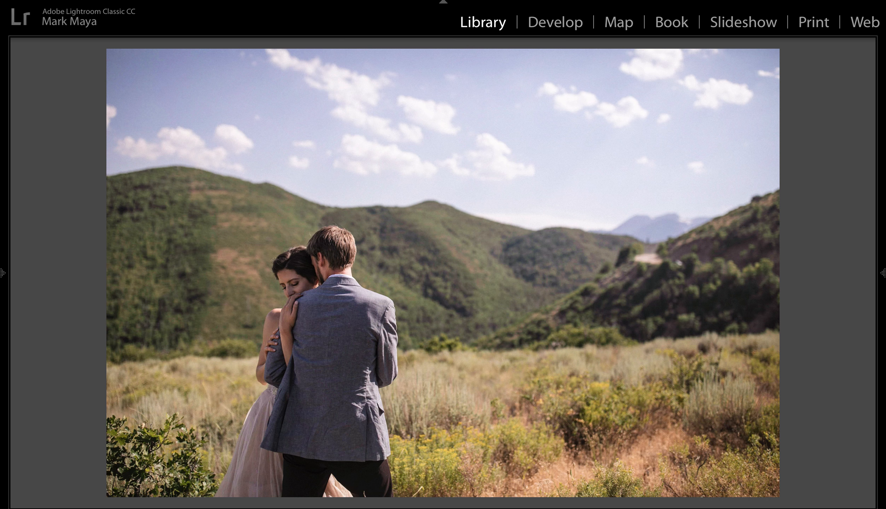
pyautogui.press('Right')
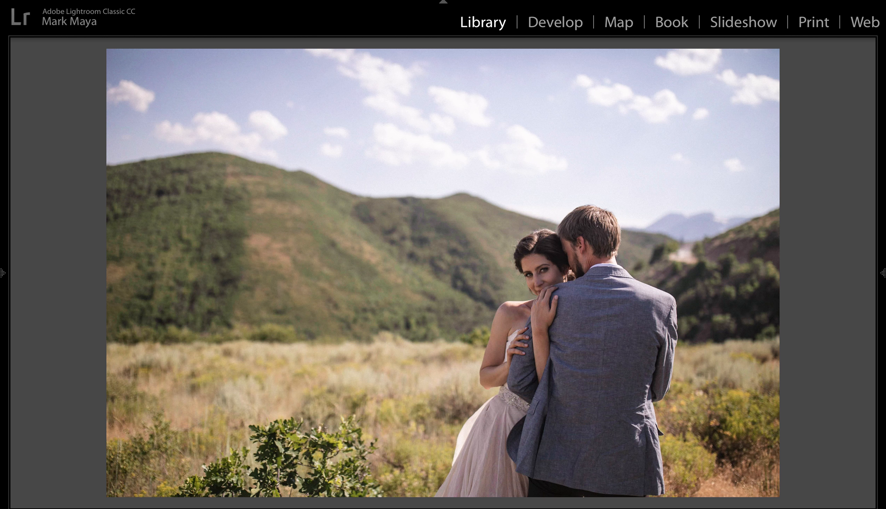
# Compare photo 1 with photos 2 to 4 at full view to check that their colour and tone match.
pyautogui.press('g')
pyautogui.doubleClick(74, 152)
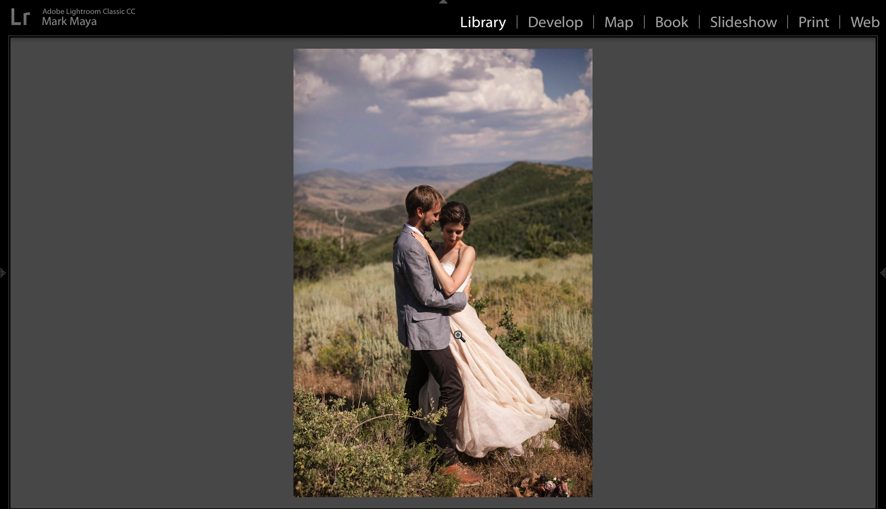
pyautogui.press('Right')
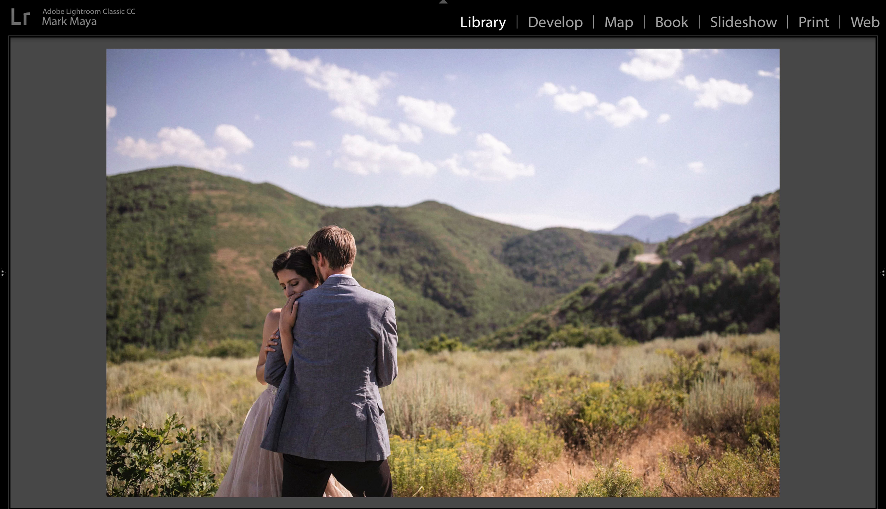
pyautogui.press('Right')
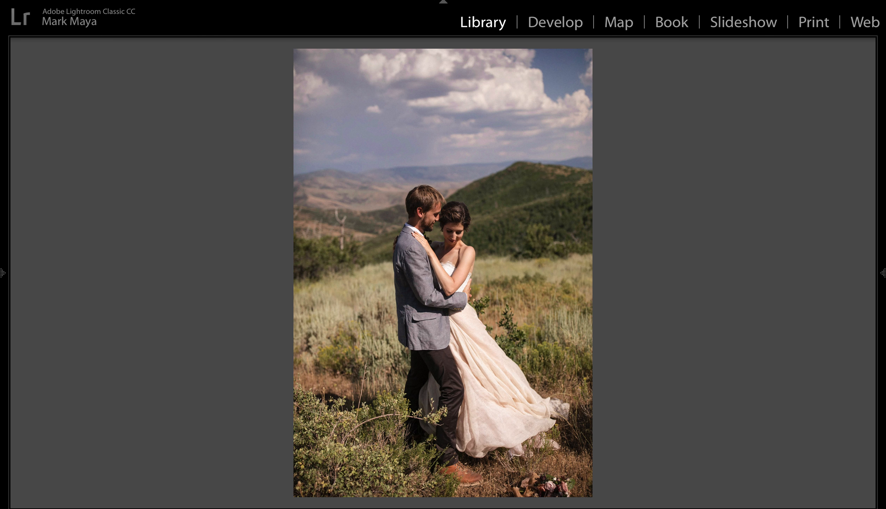
pyautogui.press('Right')
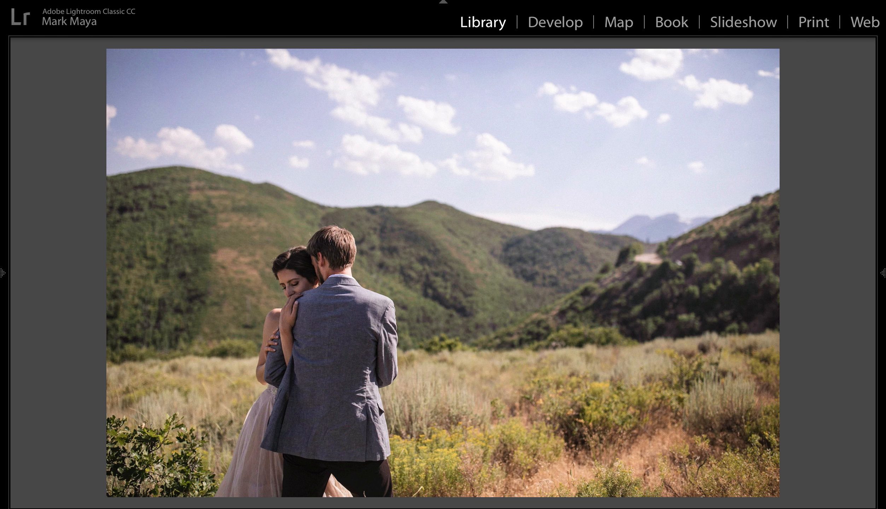
pyautogui.press('Right')
pyautogui.press('Right')
pyautogui.press('Right')
pyautogui.press('Right')
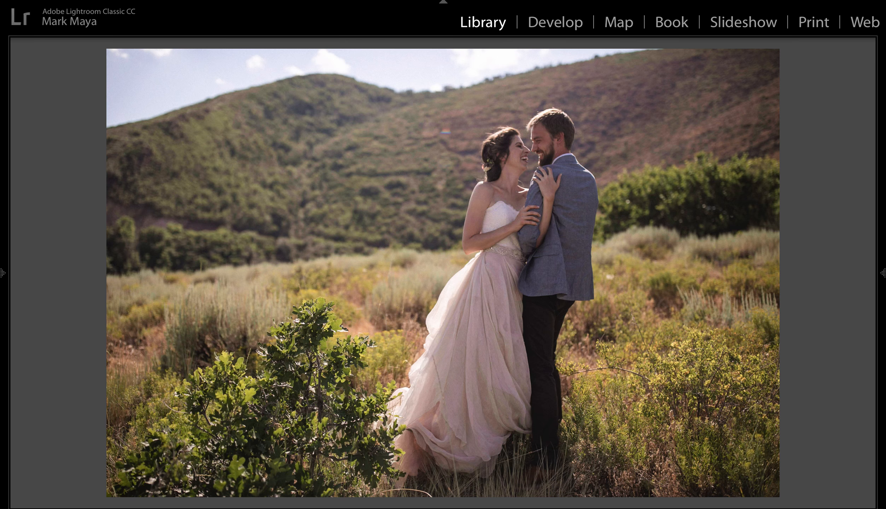
# Paste the copied develop settings onto photo 5, the empty field landscape, in the grid.
pyautogui.press('g')
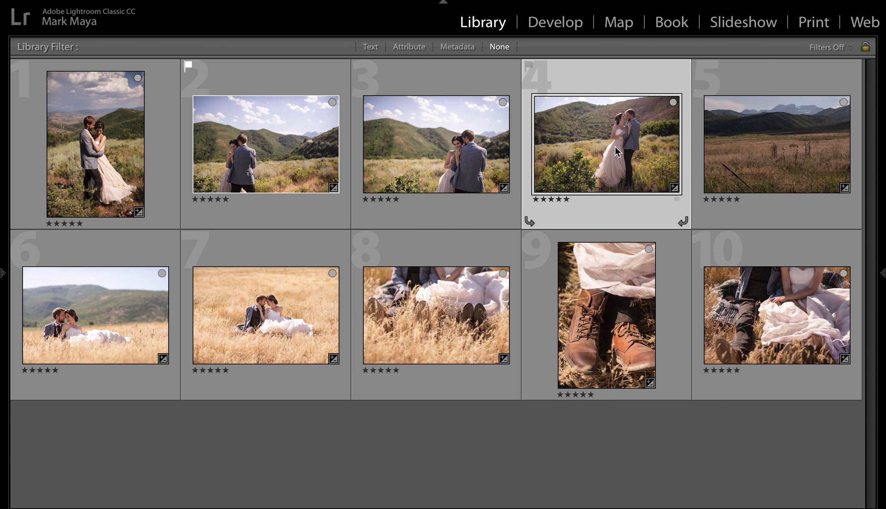
pyautogui.click(795, 148)
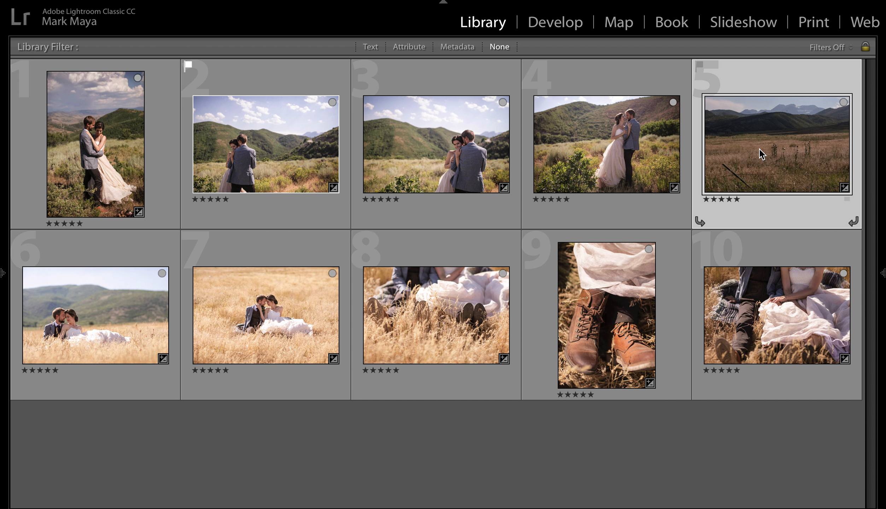
pyautogui.hotkey('ctrl', 'shift', 'v')
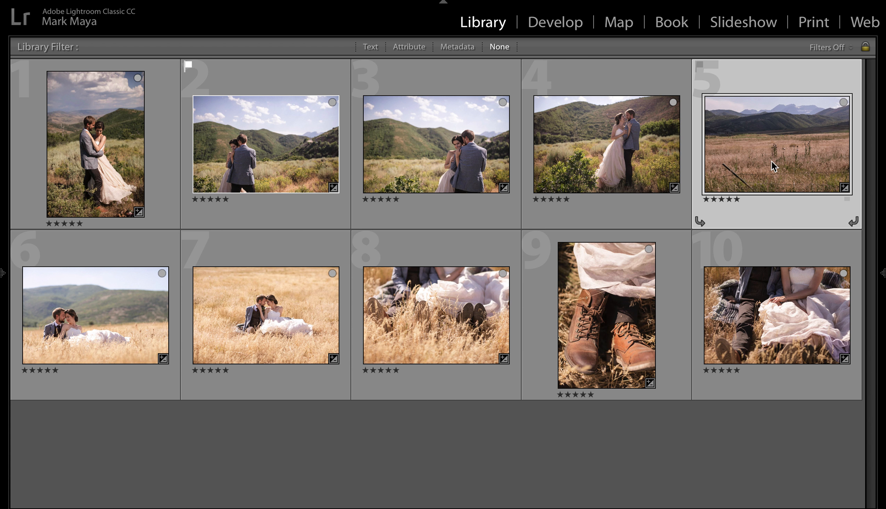
# Lower the tint of photo 5, the empty field landscape, to +7 and compare the result with its unedited version.
pyautogui.press('super+d')
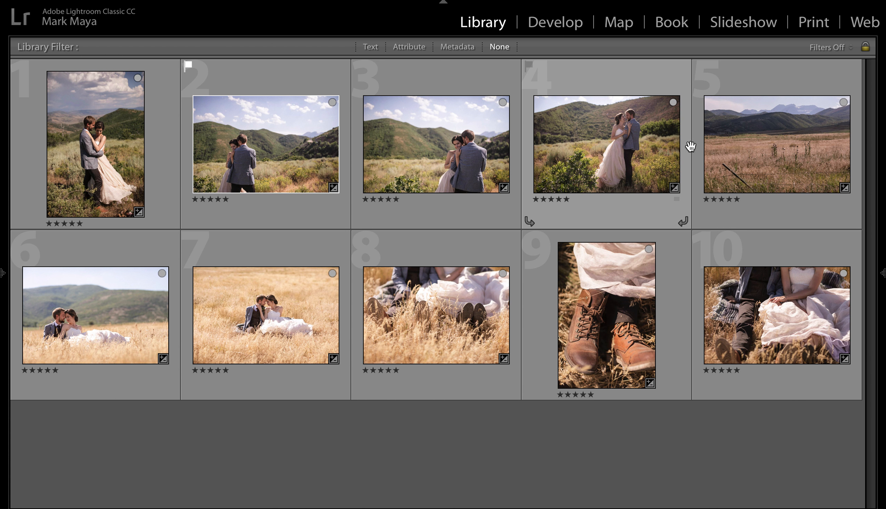
pyautogui.click(786, 147)
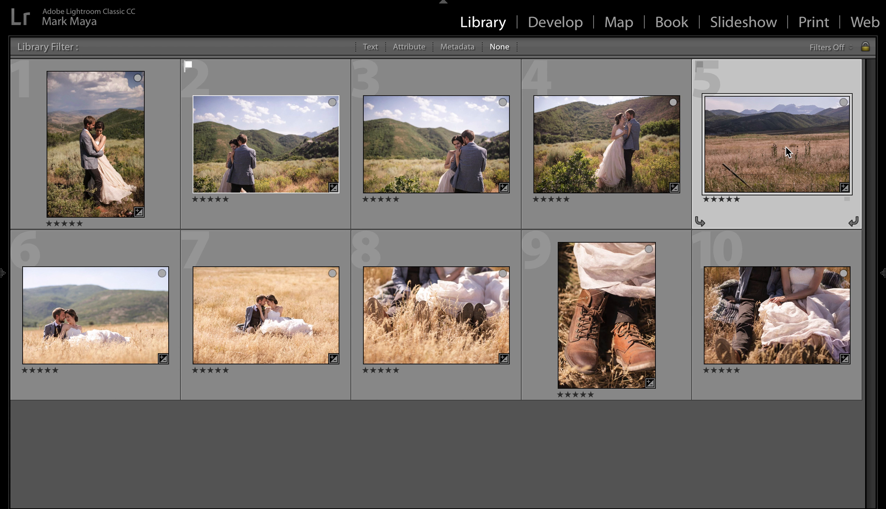
pyautogui.press('d')
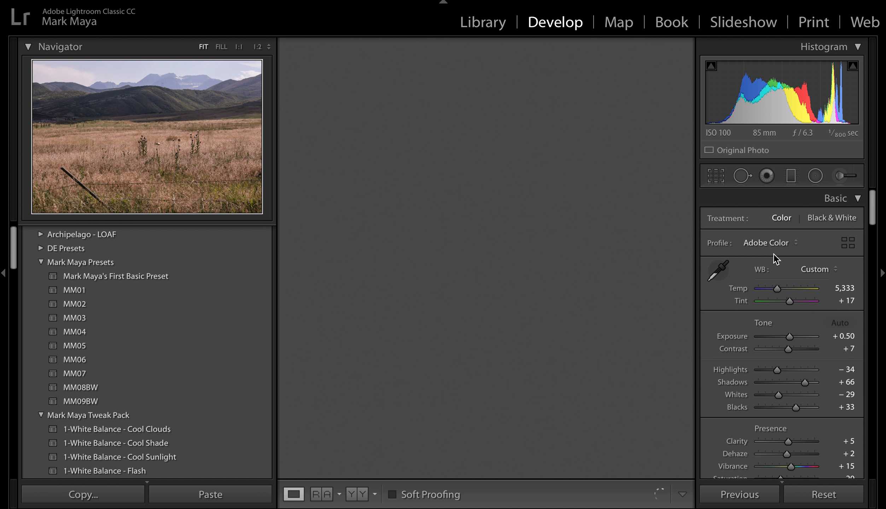
pyautogui.doubleClick(743, 302)
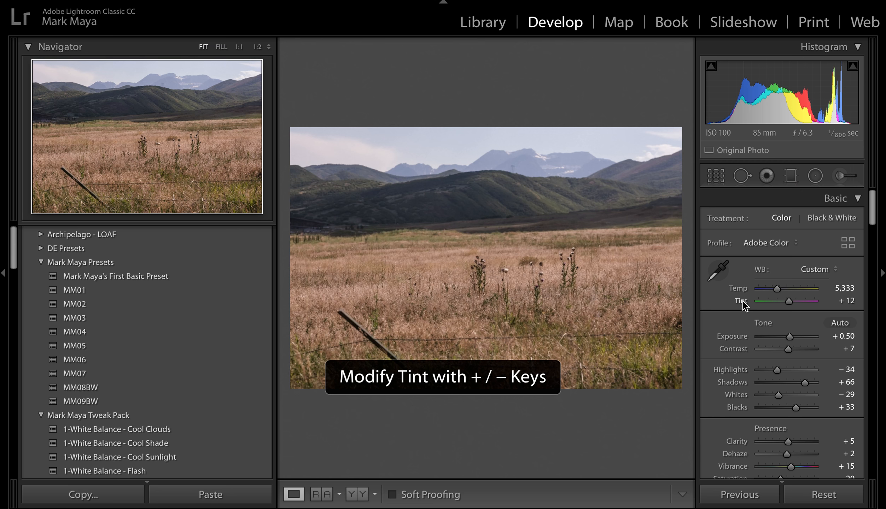
pyautogui.press('-')
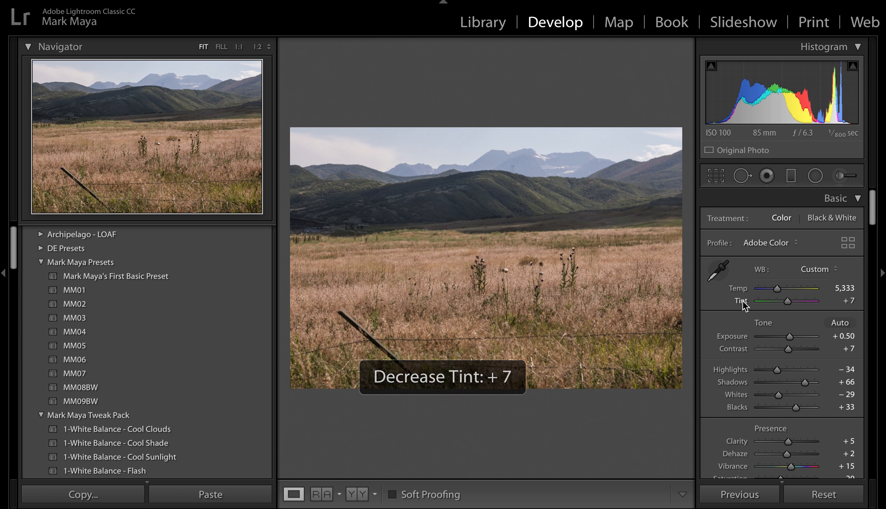
pyautogui.press('\\')
pyautogui.press('\\')
pyautogui.press('g')
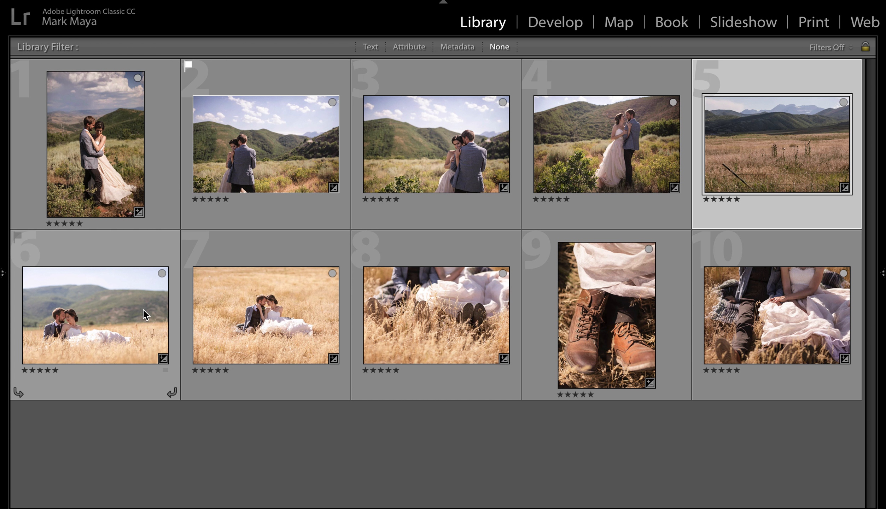
# Copy photo 1's develop settings without local adjustments, transform, spot removal or crop, and paste them onto photo 6.
pyautogui.click(102, 179)
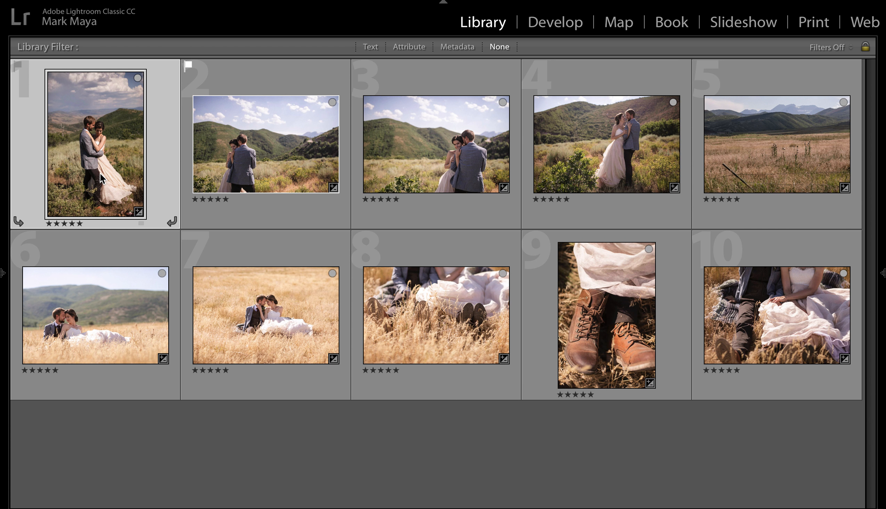
pyautogui.hotkey('ctrl', 'shift', 'c')
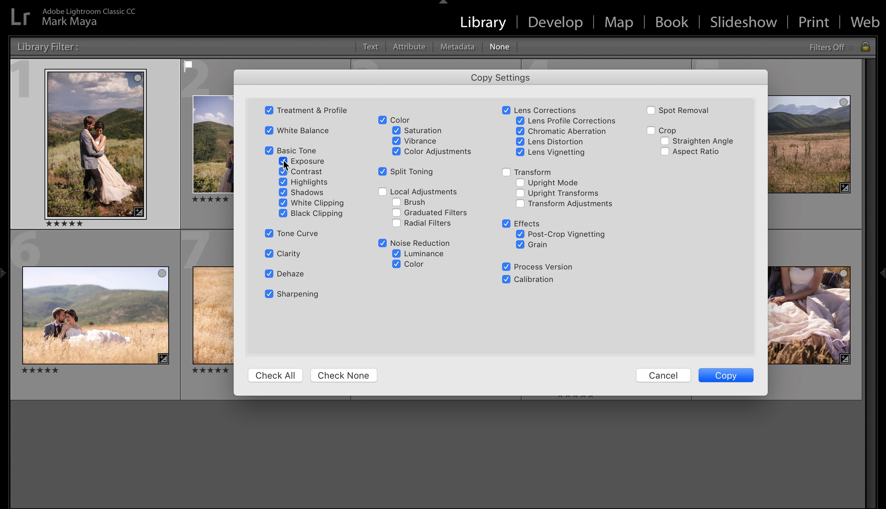
pyautogui.click(718, 376)
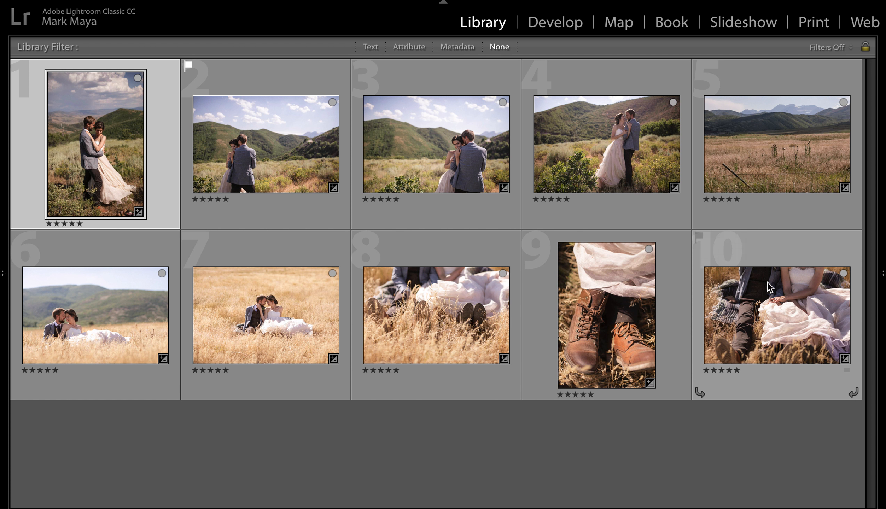
pyautogui.doubleClick(69, 330)
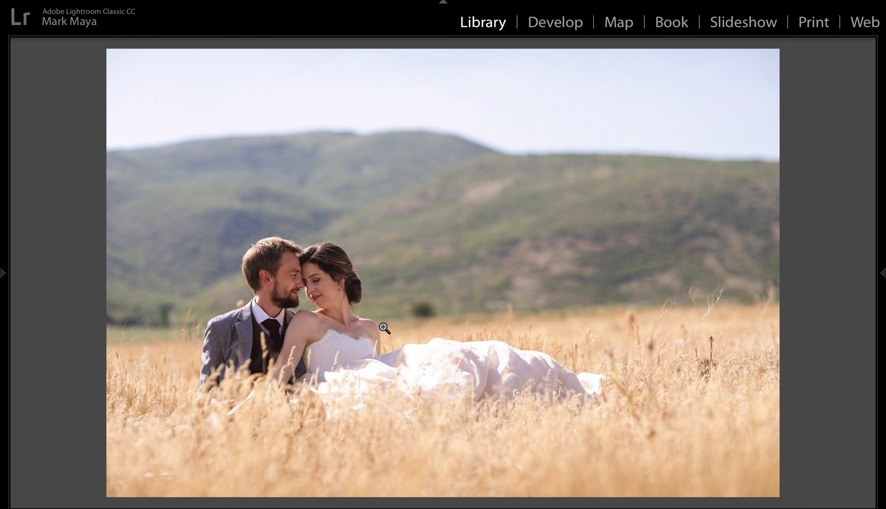
pyautogui.hotkey('ctrl', 'shift', 'v')
pyautogui.press('g')
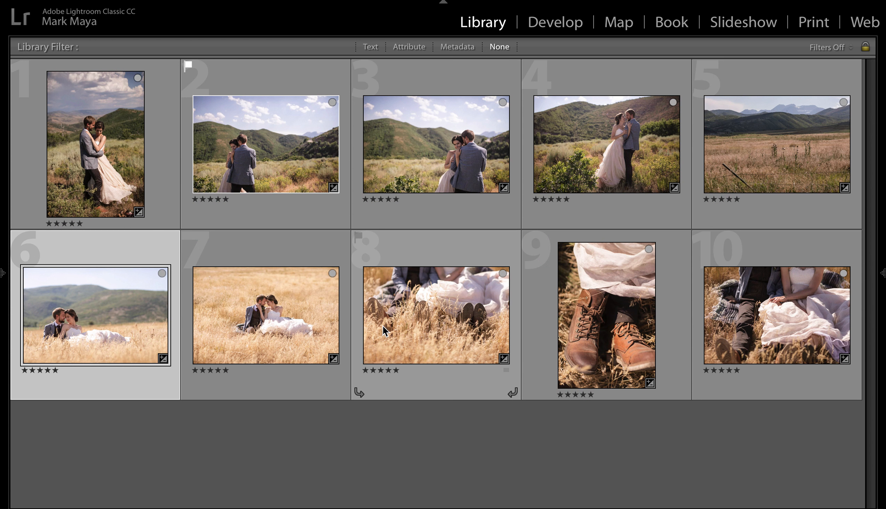
# Compare photo 6, the couple reclining in the field, with its unedited version to judge the pasted settings.
pyautogui.doubleClick(97, 321)
pyautogui.press('d')
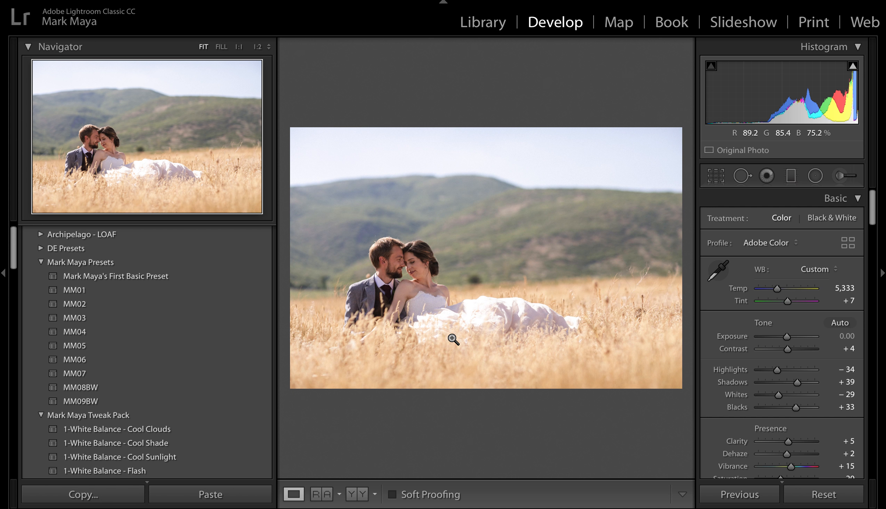
pyautogui.press('\\')
pyautogui.press('\\')
pyautogui.press('\\')
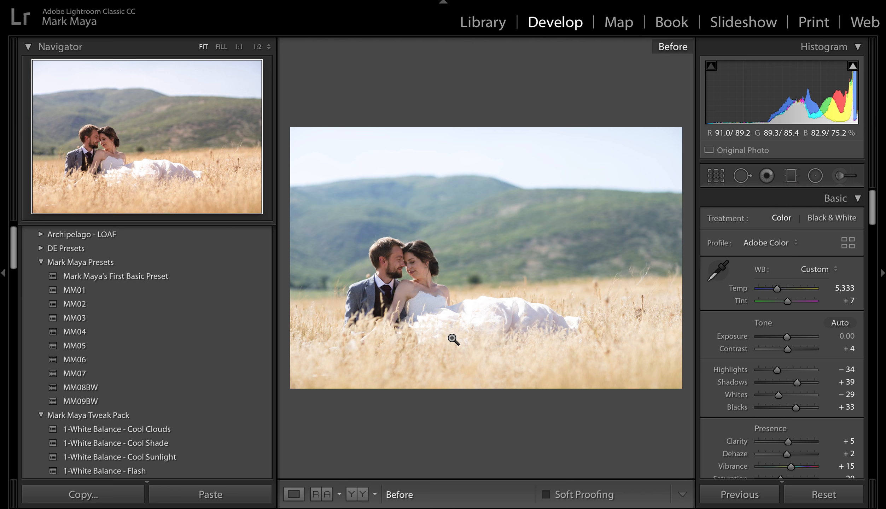
pyautogui.press('\\')
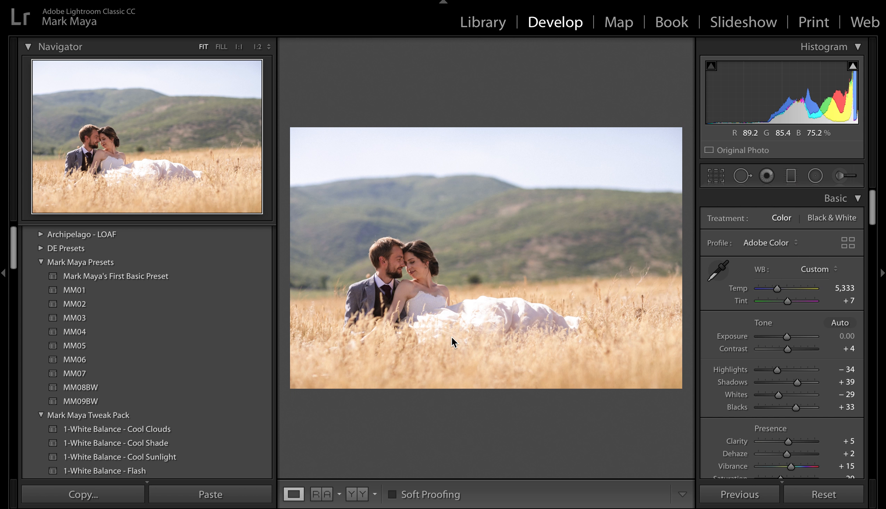
pyautogui.press('g')
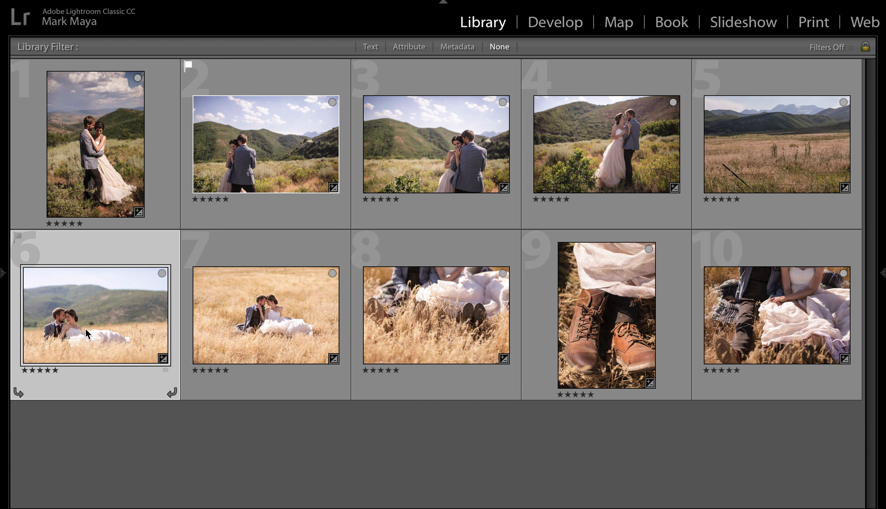
# Raise the tint of photo 6 to +12.
pyautogui.moveTo(85, 327)
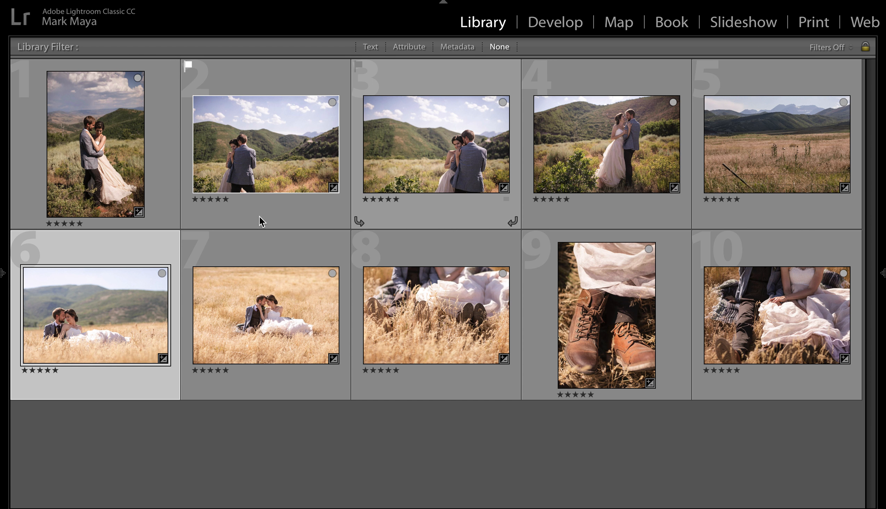
pyautogui.doubleClick(73, 344)
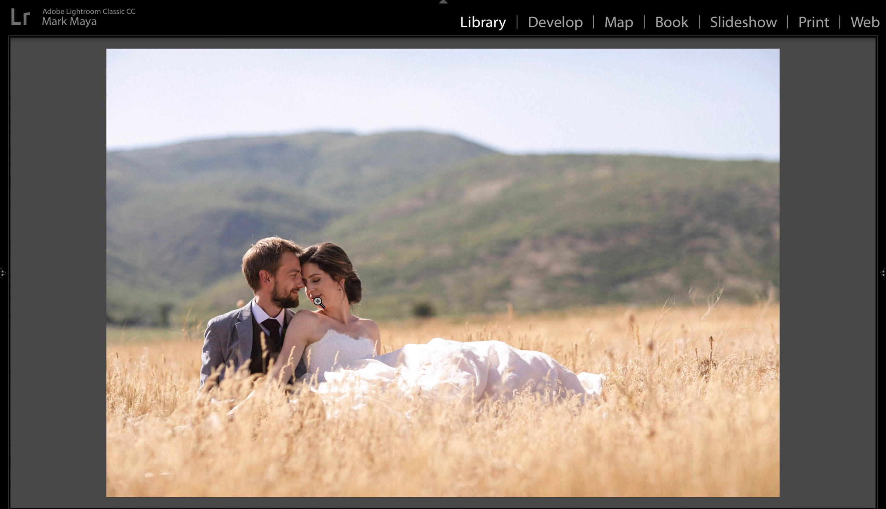
pyautogui.press('d')
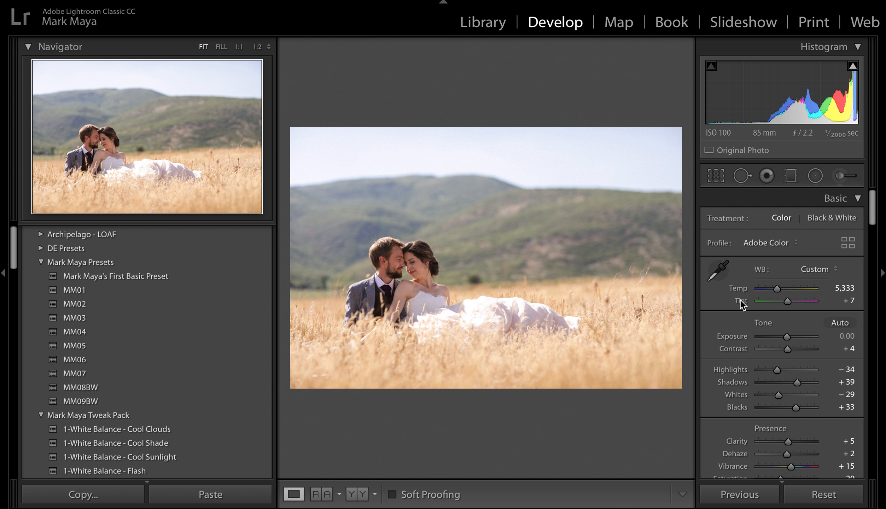
pyautogui.press('+')
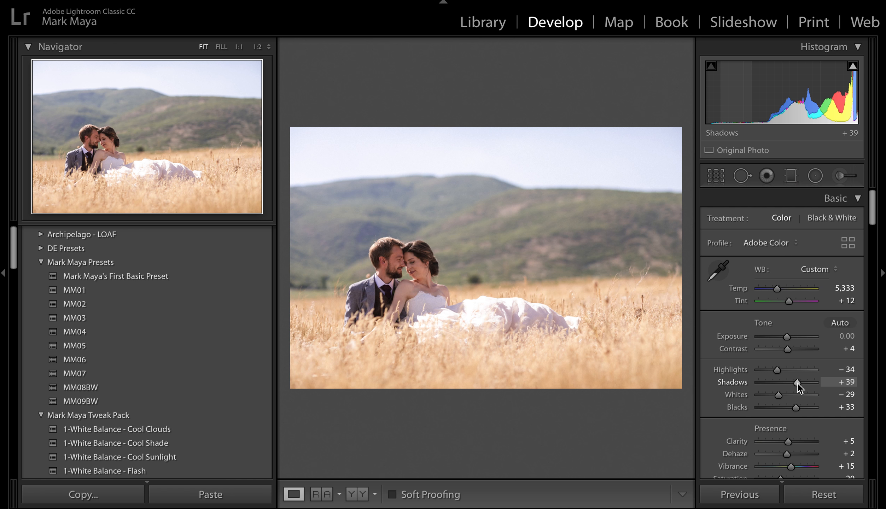
# Paint a Shadows adjustment brush over the bride's face in photo 6, working in a magnified view.
pyautogui.press('k')
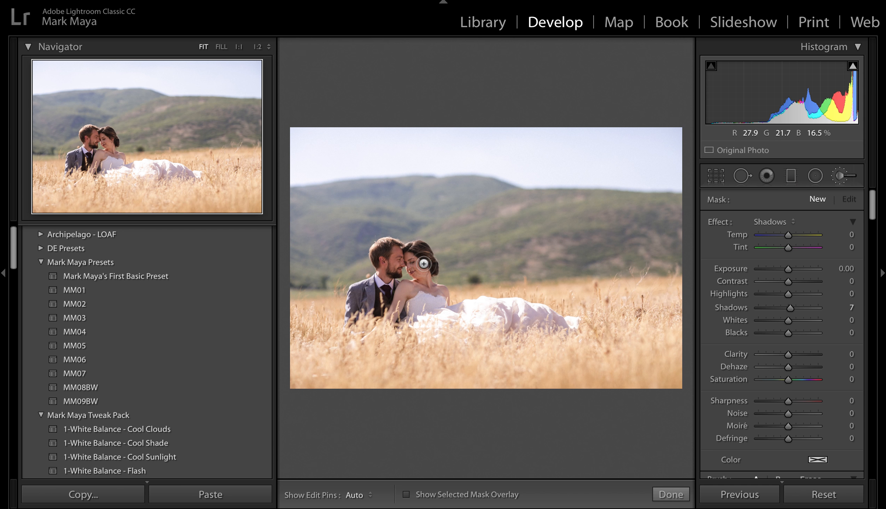
pyautogui.scroll(-5, 737, 385)
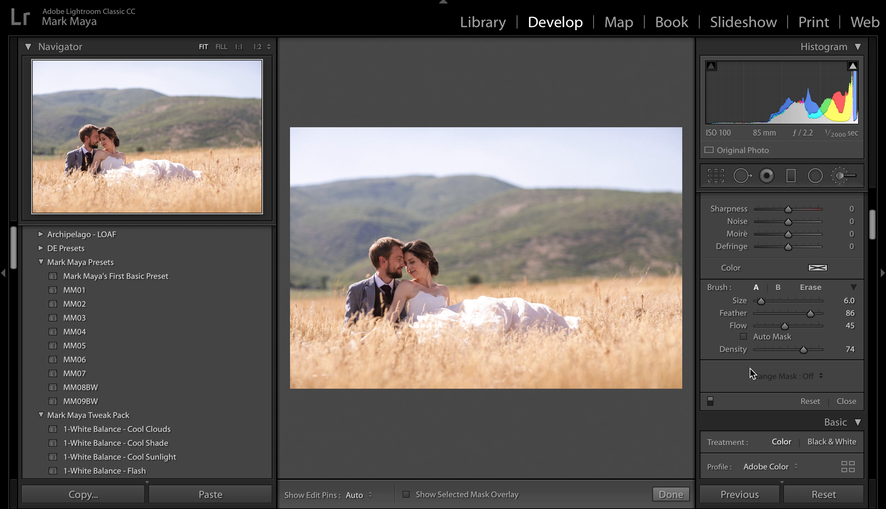
pyautogui.press('z')
pyautogui.moveTo(405, 277)
pyautogui.mouseDown()
pyautogui.moveTo(456, 327)
pyautogui.moveTo(474, 298)
pyautogui.mouseUp()
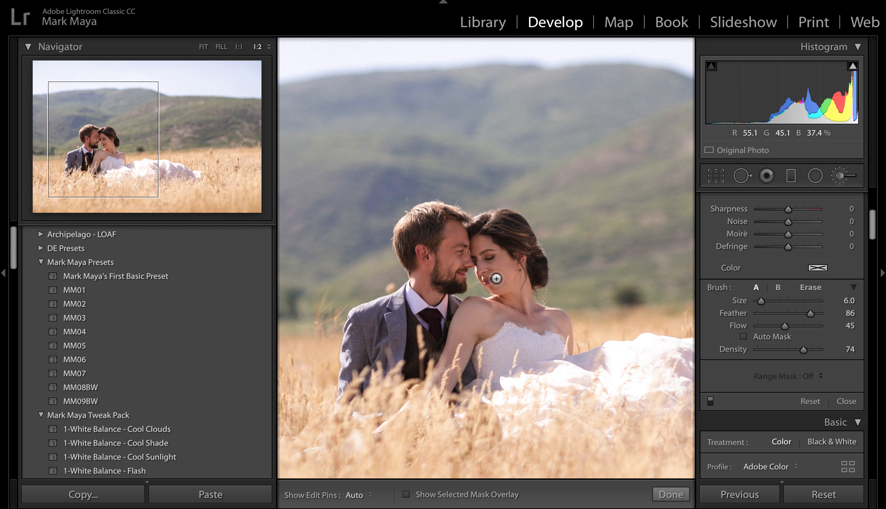
pyautogui.press('h')
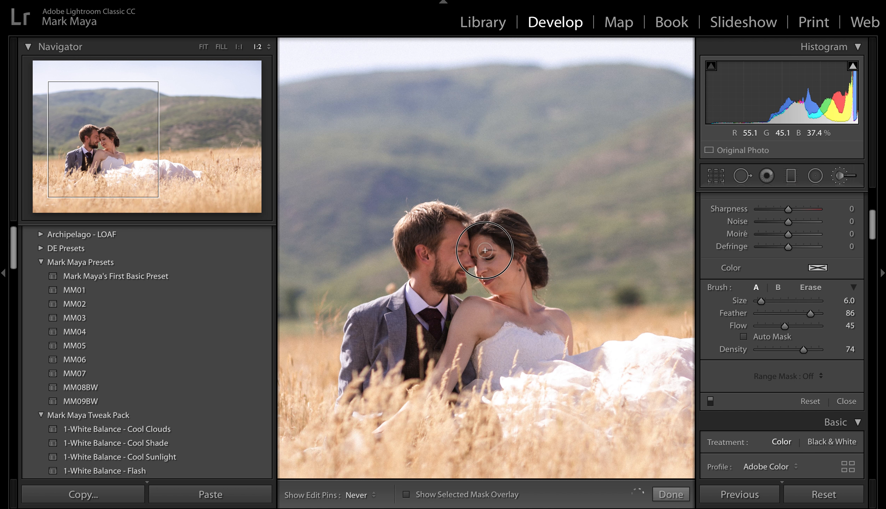
pyautogui.click(496, 279)
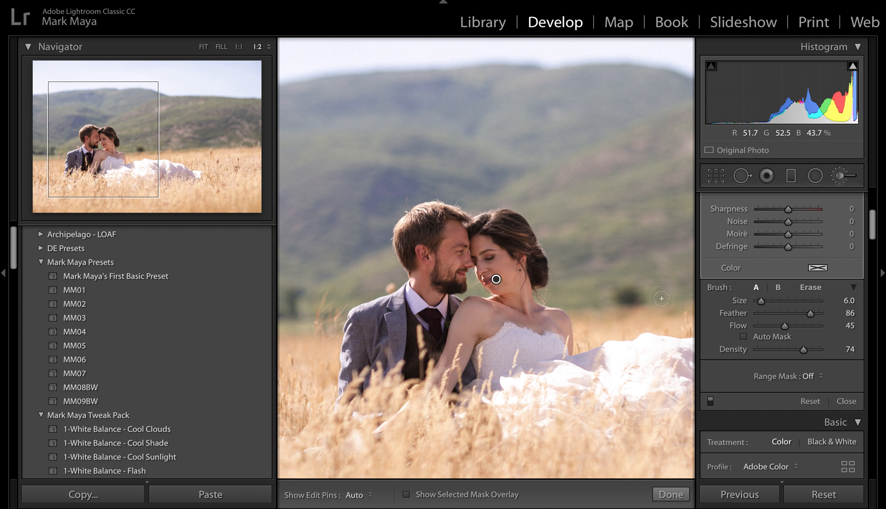
# Check the brush adjustment's effect on the bride's face, set its Shadows to 55 and finish the brush.
pyautogui.click(710, 401)
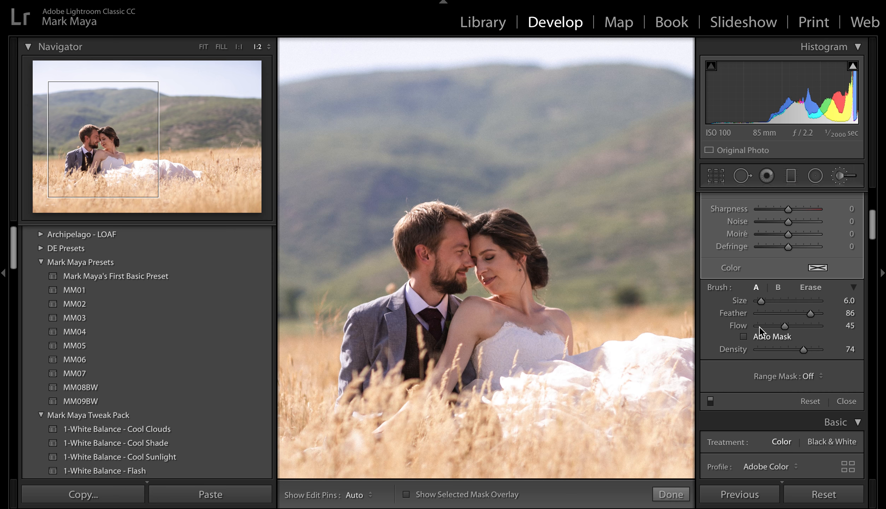
pyautogui.scroll(3, 762, 325)
pyautogui.scroll(2, 821, 304)
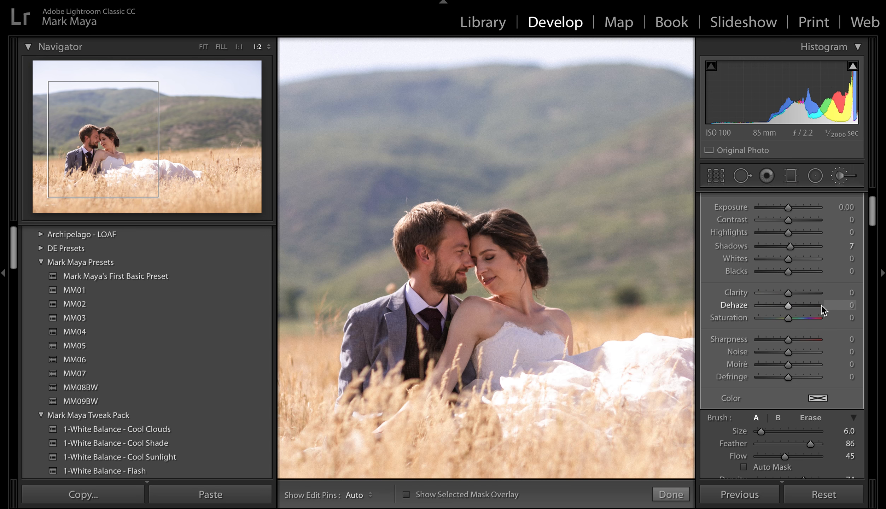
pyautogui.scroll(3, 795, 250)
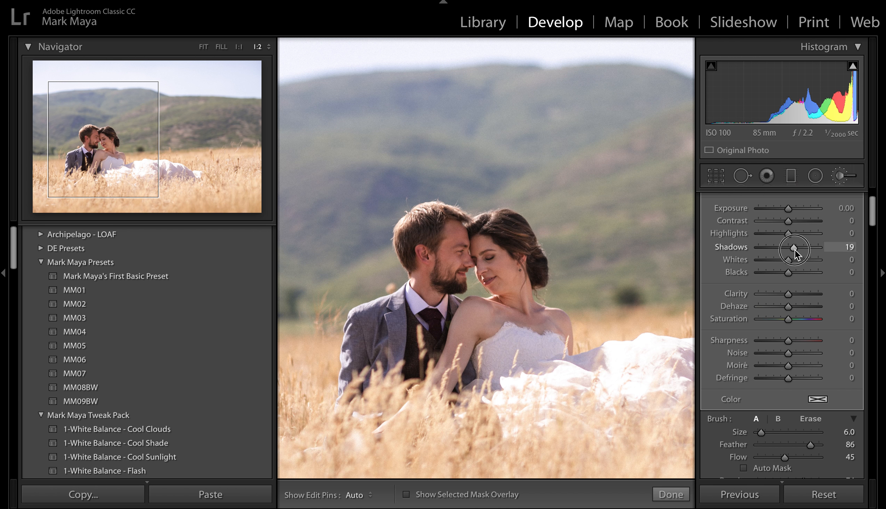
pyautogui.moveTo(795, 250); pyautogui.dragTo(807, 254)
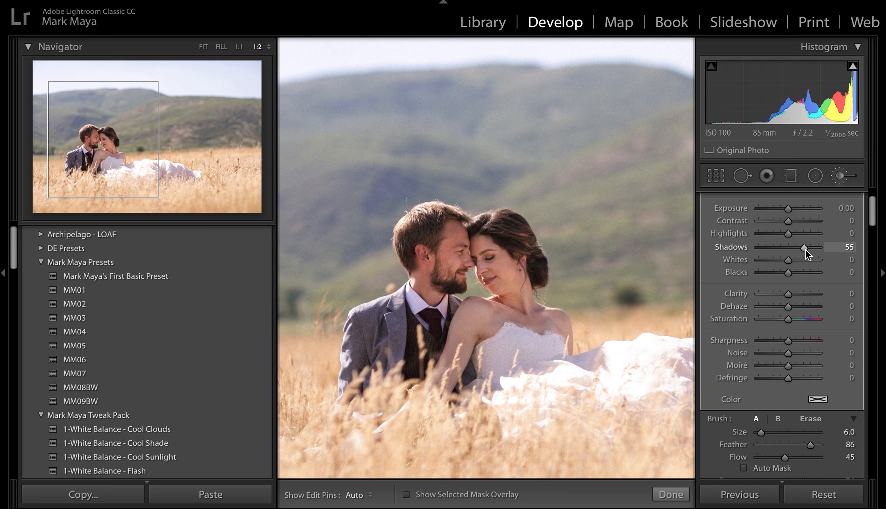
pyautogui.press('k')
# Compare the whole of photo 6 with its unedited version and examine its tone curve settings.
pyautogui.click(536, 294)
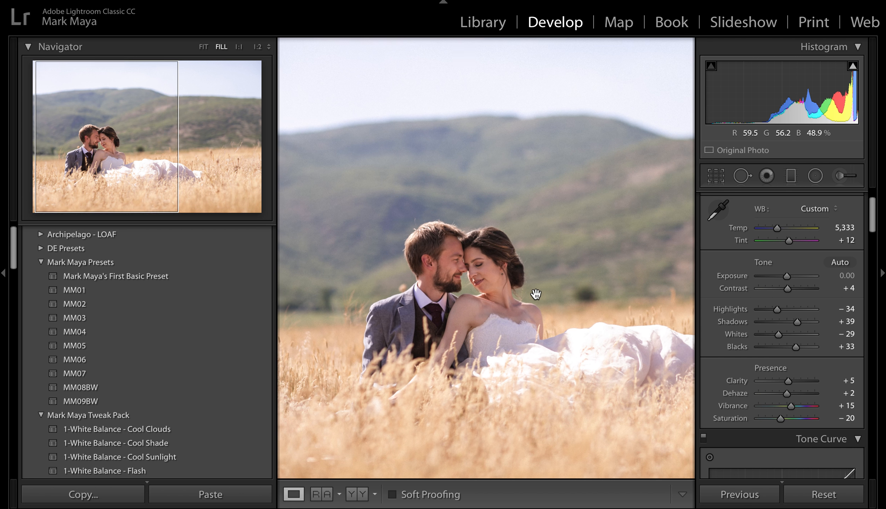
pyautogui.click(536, 294)
pyautogui.press('\\')
pyautogui.press('\\')
pyautogui.scroll(-1, 753, 397)
pyautogui.scroll(-10, 752, 393)
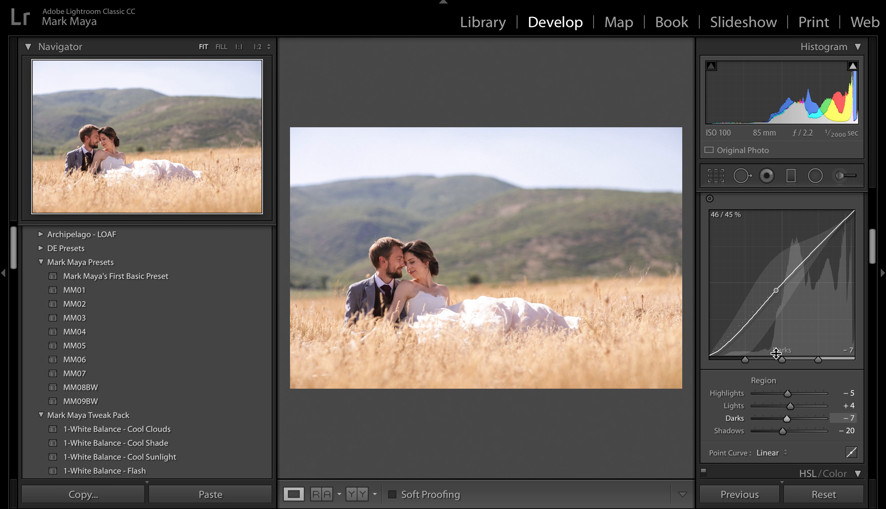
pyautogui.scroll(10, 783, 385)
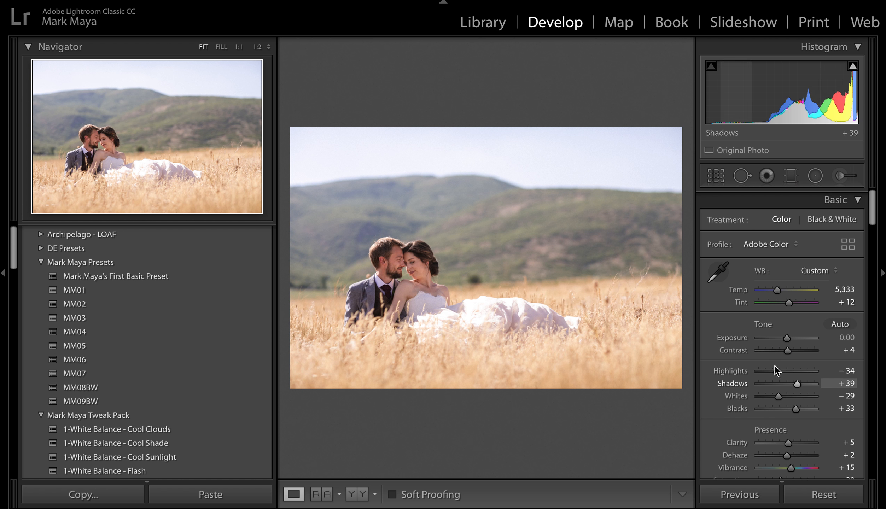
# Set photo 6's tint to +17, exposure to +0.10 and shadows to +38.
pyautogui.press('+')
pyautogui.press('.')
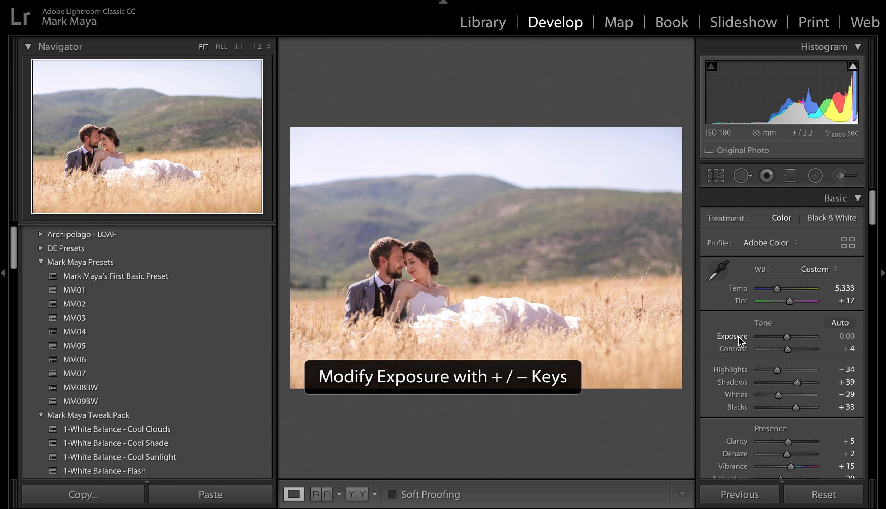
pyautogui.press('+')
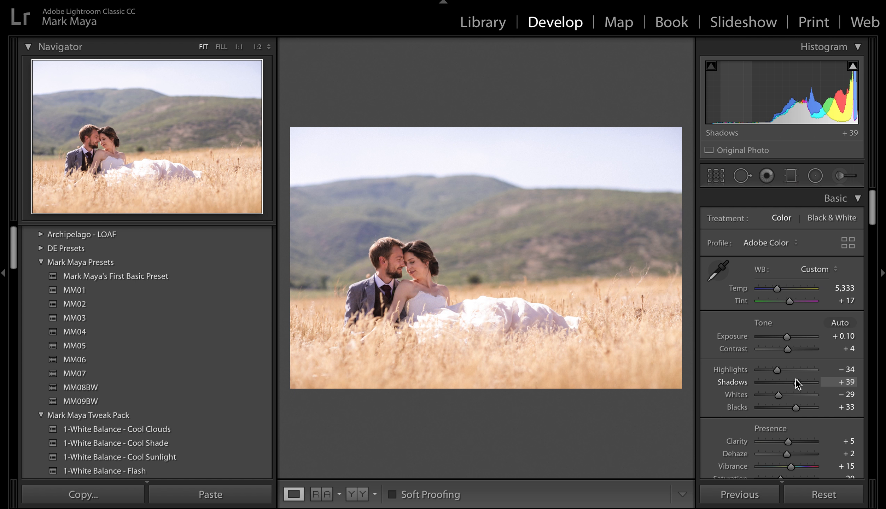
pyautogui.moveTo(796, 381); pyautogui.dragTo(796, 382)
pyautogui.scroll(-3, 795, 405)
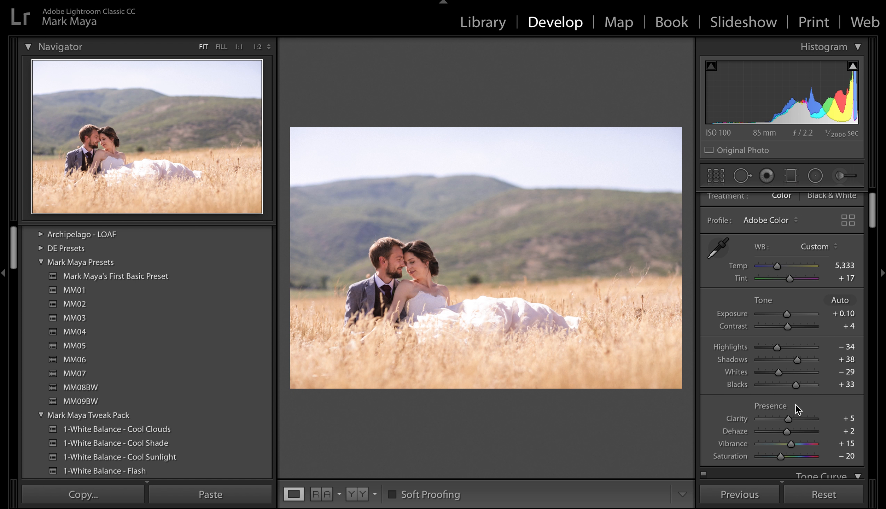
pyautogui.scroll(-5, 796, 405)
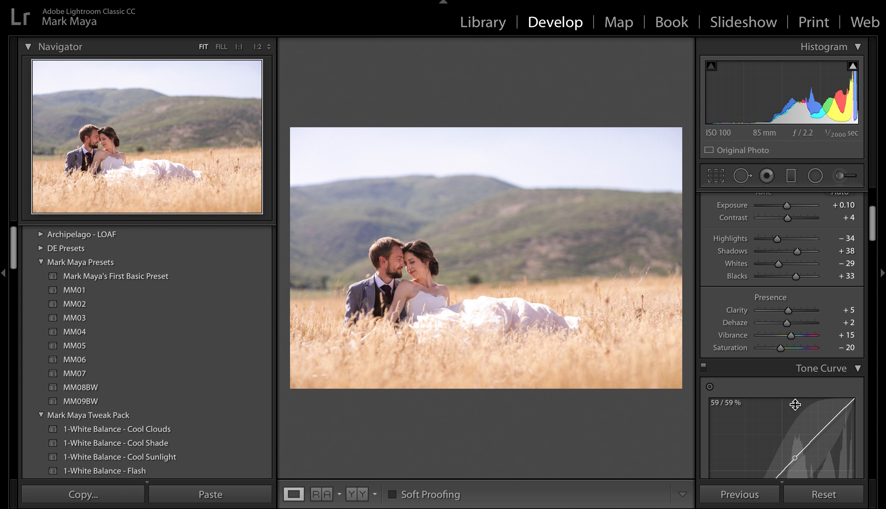
# Refine photo 6's tone curve regions to highlights −13, lights +9, darks −8 and shadows −17.
pyautogui.scroll(-14, 796, 404)
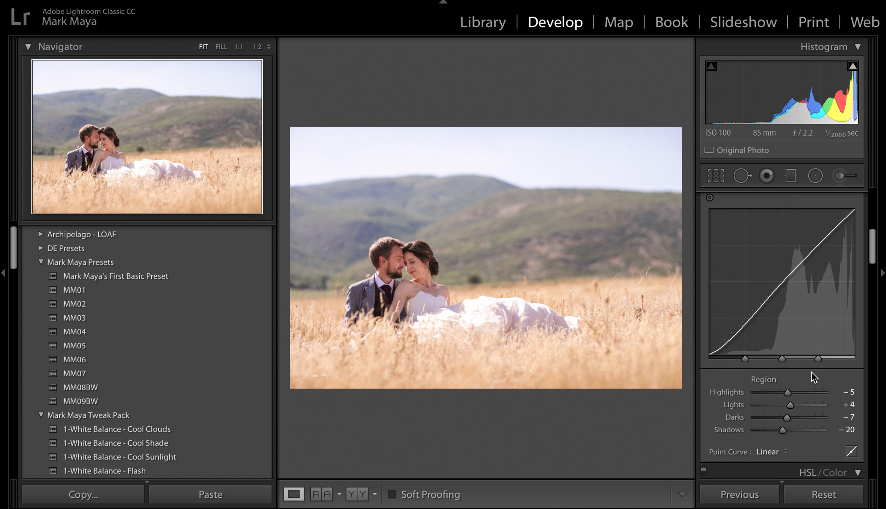
pyautogui.moveTo(787, 378); pyautogui.dragTo(788, 376)
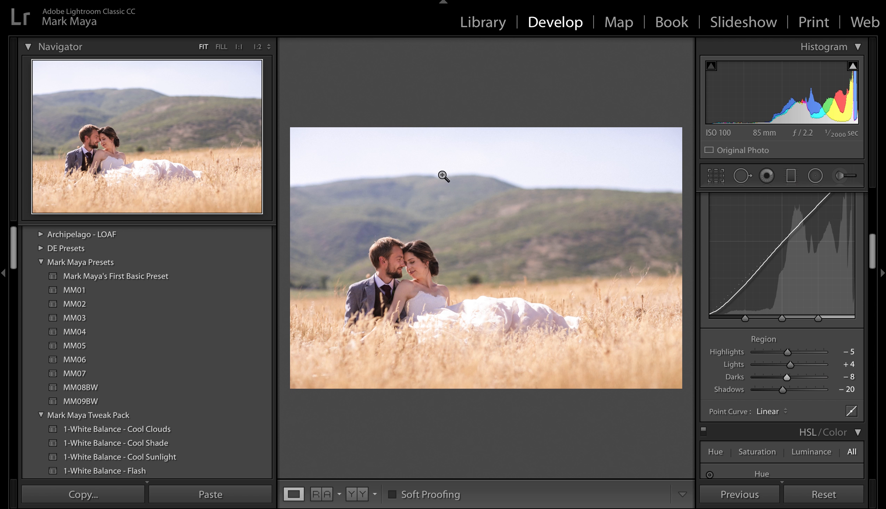
pyautogui.moveTo(782, 389); pyautogui.dragTo(783, 388)
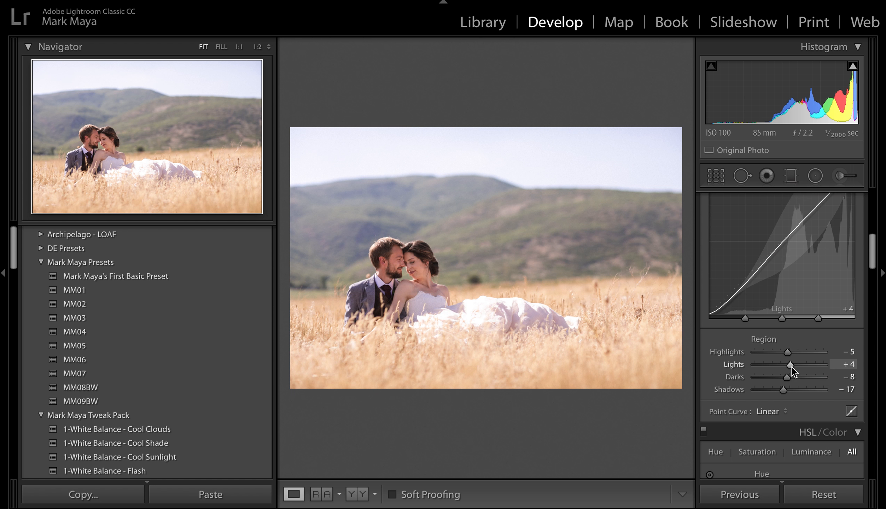
pyautogui.moveTo(790, 365); pyautogui.dragTo(784, 352)
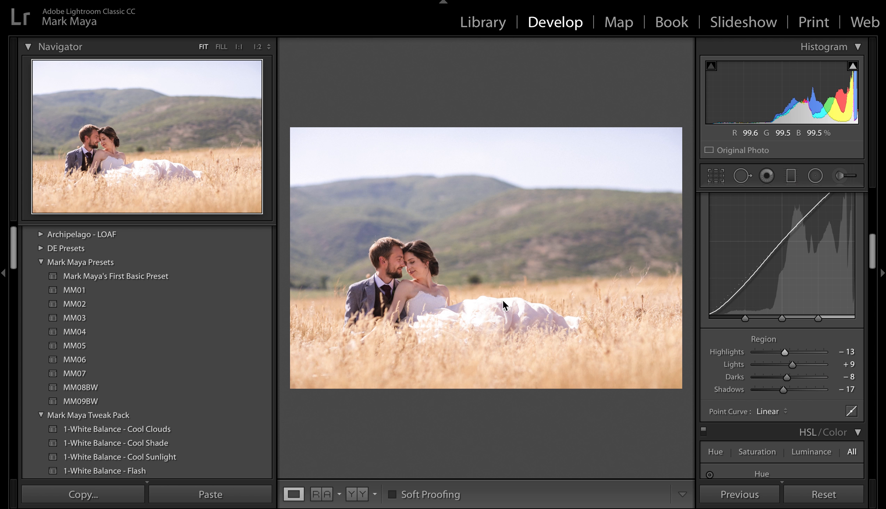
# Select photos 1 to 6 and page through them enlarged to compare photo 6's look with the others.
pyautogui.press('g')
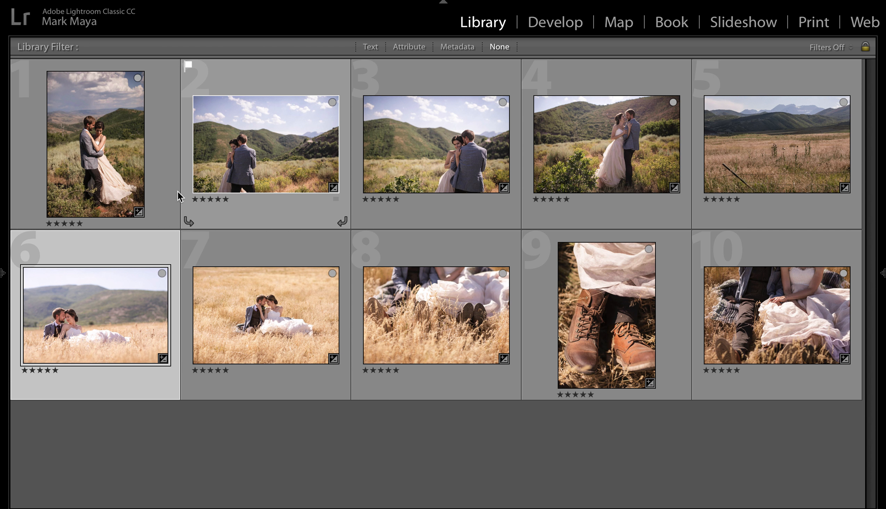
pyautogui.keyDown('shift'); pyautogui.click(110, 159); pyautogui.keyUp('shift')
pyautogui.press('e')
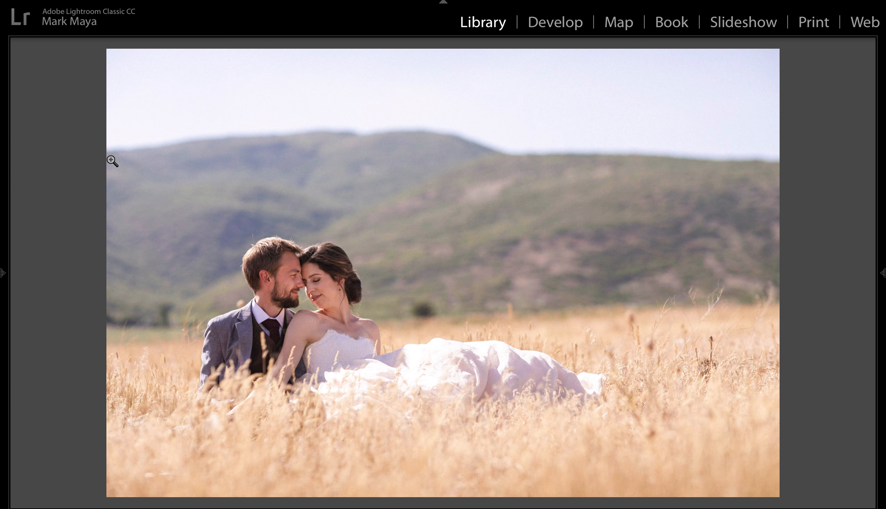
pyautogui.press('Right')
pyautogui.press('Right')
pyautogui.press('Right')
pyautogui.press('Right')
pyautogui.press('Right')
pyautogui.press('Right')
pyautogui.press('Right')
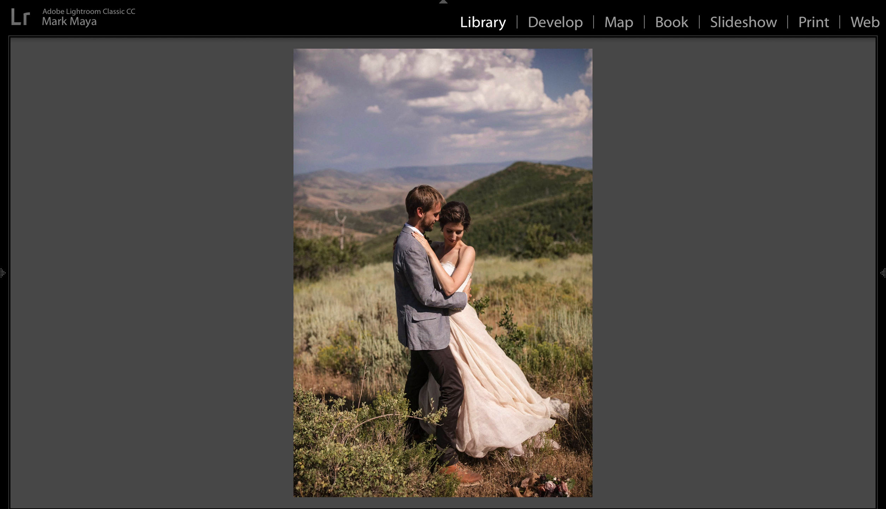
pyautogui.press('Right')
pyautogui.press('Right')
pyautogui.press('Right')
pyautogui.press('Right')
pyautogui.press('Right')
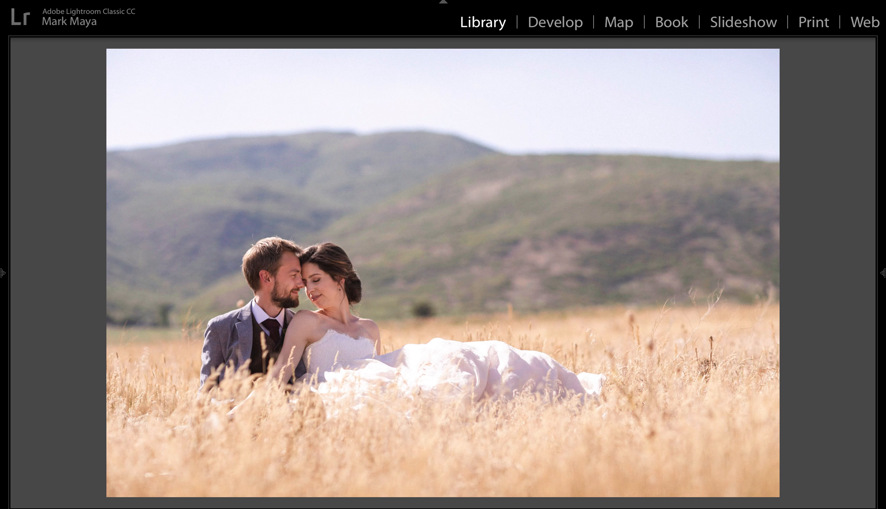
# Set photo 6's tone curve highlights to −40 and its basic highlights to −35.
pyautogui.press('d')
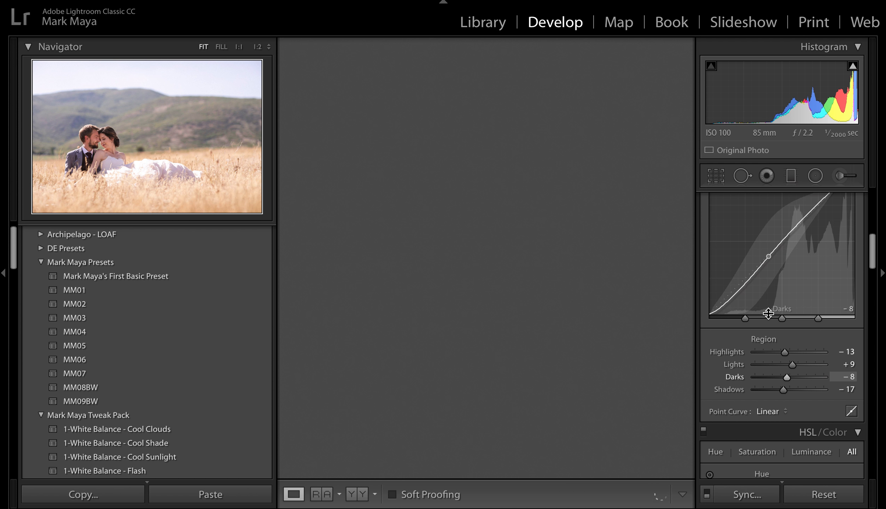
pyautogui.moveTo(786, 353); pyautogui.dragTo(777, 353)
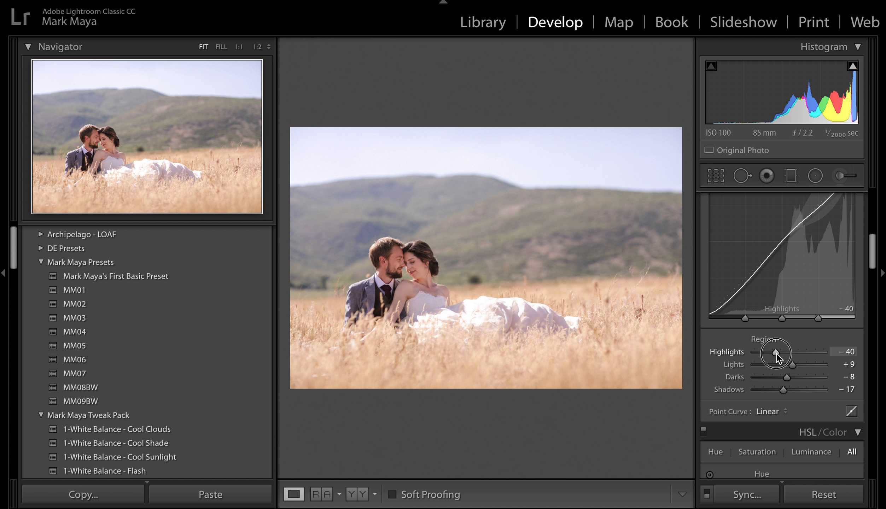
pyautogui.scroll(5, 789, 339)
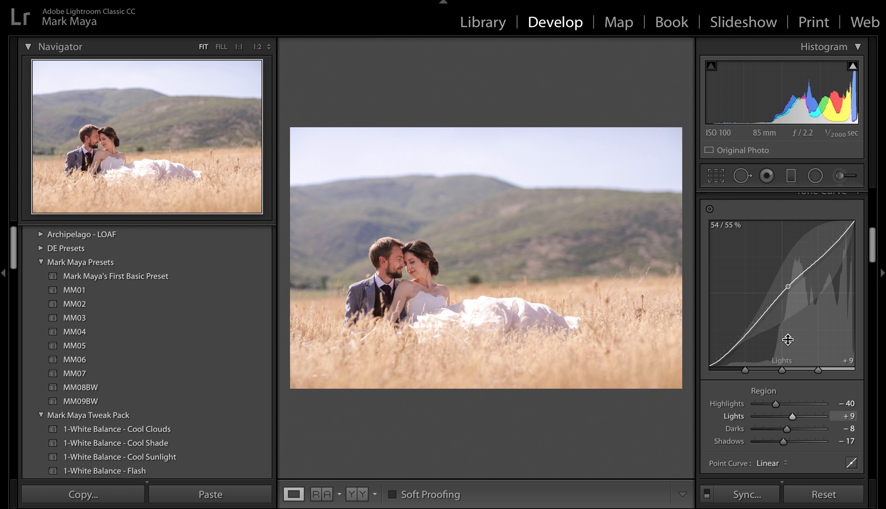
pyautogui.scroll(-1, 789, 339)
pyautogui.moveTo(778, 369); pyautogui.dragTo(777, 369)
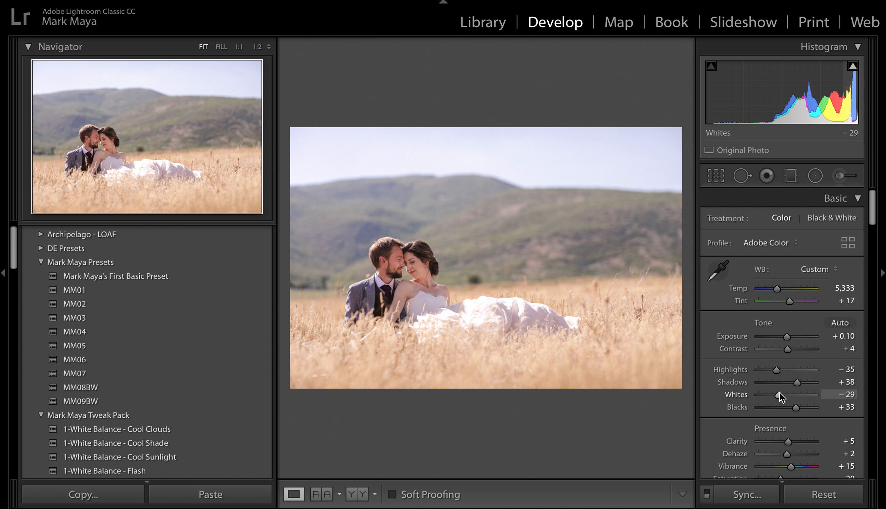
# Set photo 6's whites to −28 and contrast to +9, checking the edit against the unedited version.
pyautogui.moveTo(779, 394); pyautogui.dragTo(779, 395)
pyautogui.hotkey('ctrl', 'z')
pyautogui.press('\\')
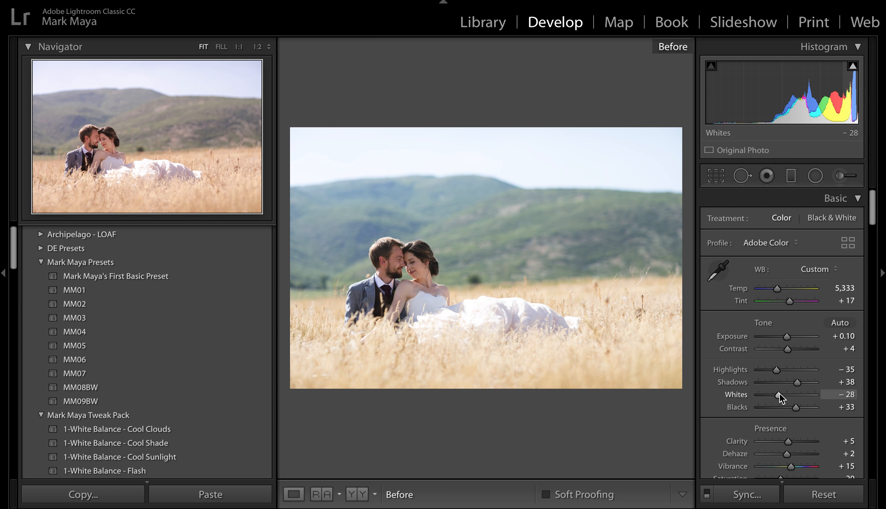
pyautogui.press('\\')
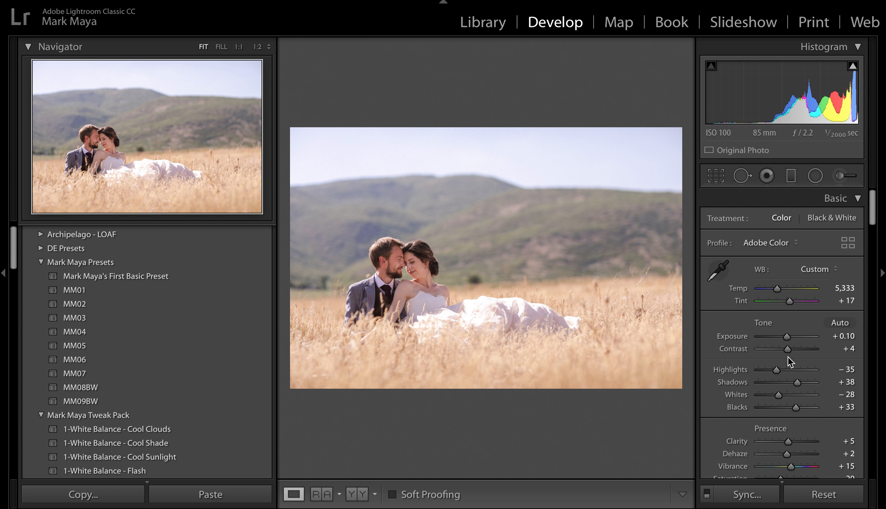
pyautogui.moveTo(787, 347); pyautogui.dragTo(789, 347)
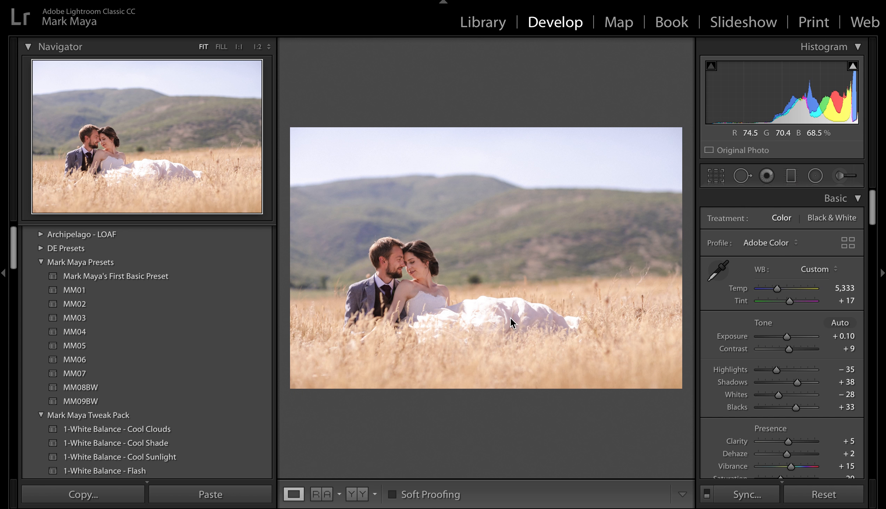
# Flip through the six selected photos at full size to check how photo 6's tones match the set.
pyautogui.press('g')
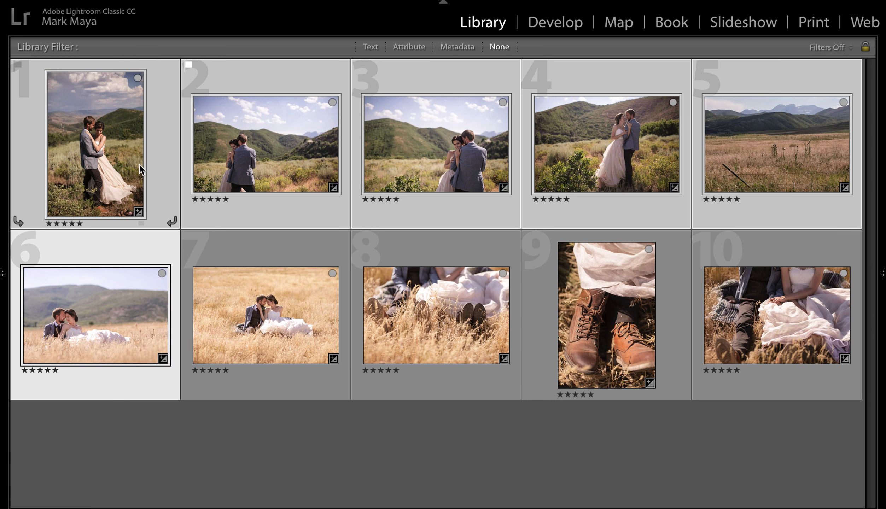
pyautogui.press('e')
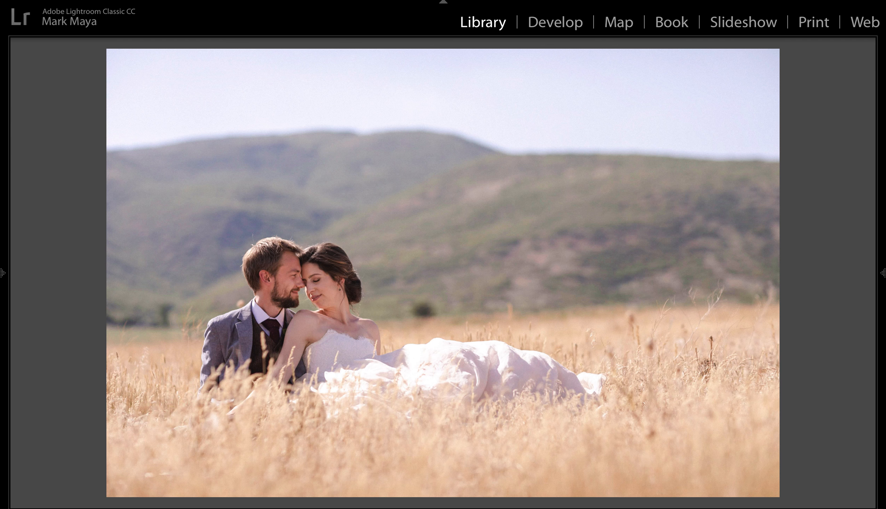
pyautogui.press('Right')
pyautogui.press('Right')
pyautogui.press('Right')
pyautogui.press('Right')
pyautogui.press('Right')
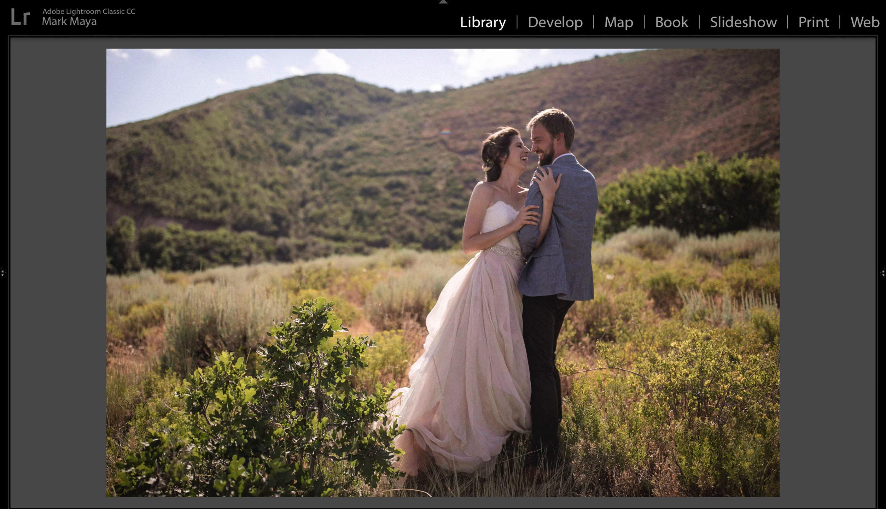
pyautogui.press('Right')
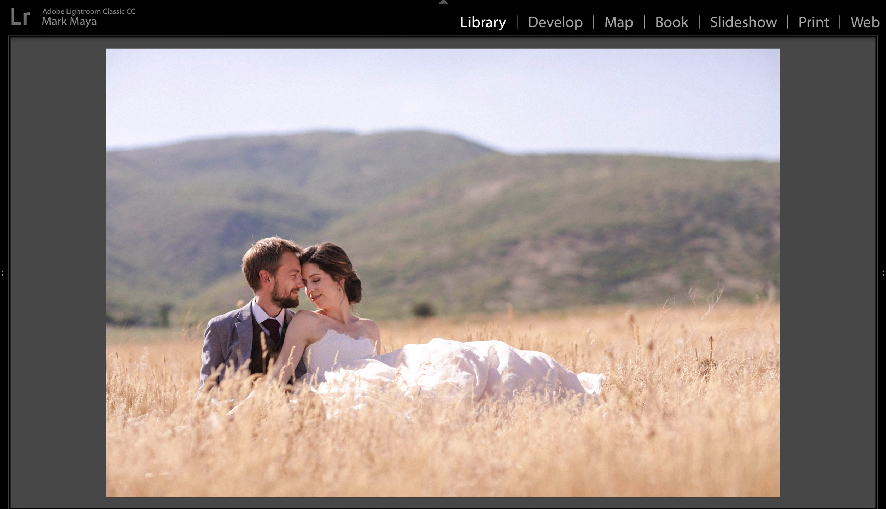
# Set the shadows tint in photo 6's calibration settings to −2.
pyautogui.press('d')
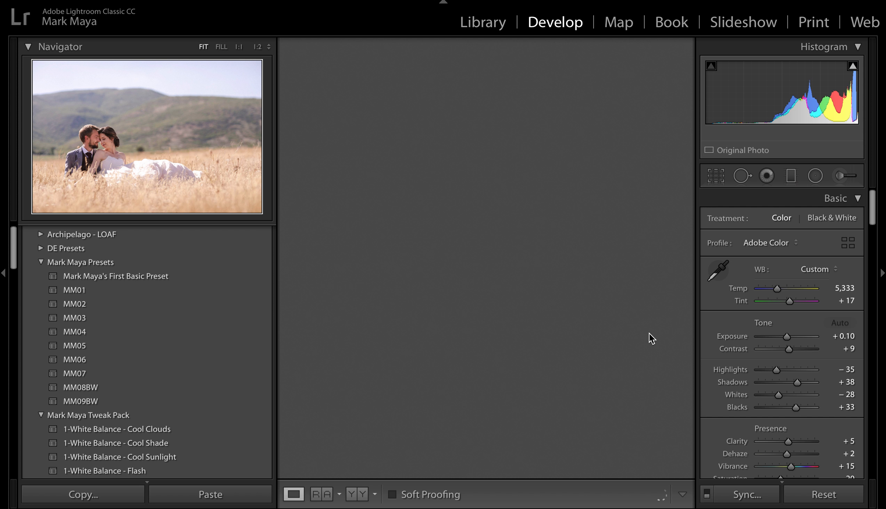
pyautogui.scroll(-15, 790, 378)
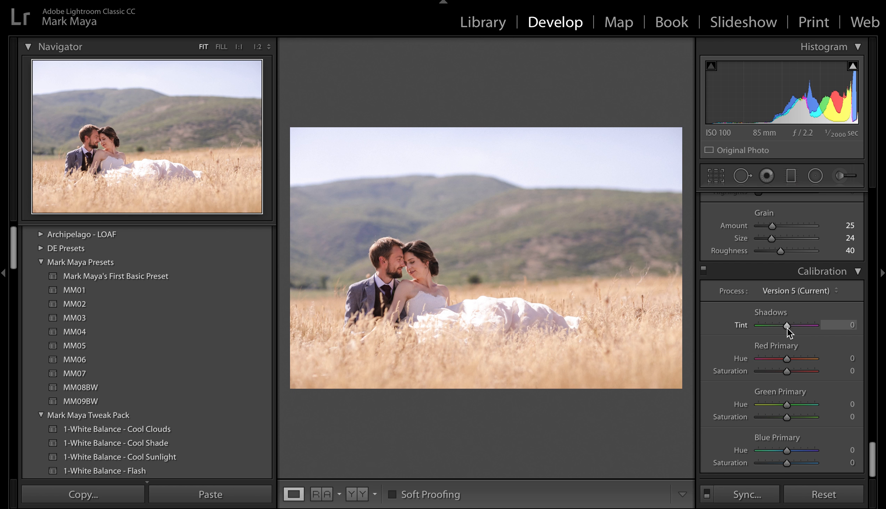
pyautogui.moveTo(787, 327); pyautogui.dragTo(786, 326)
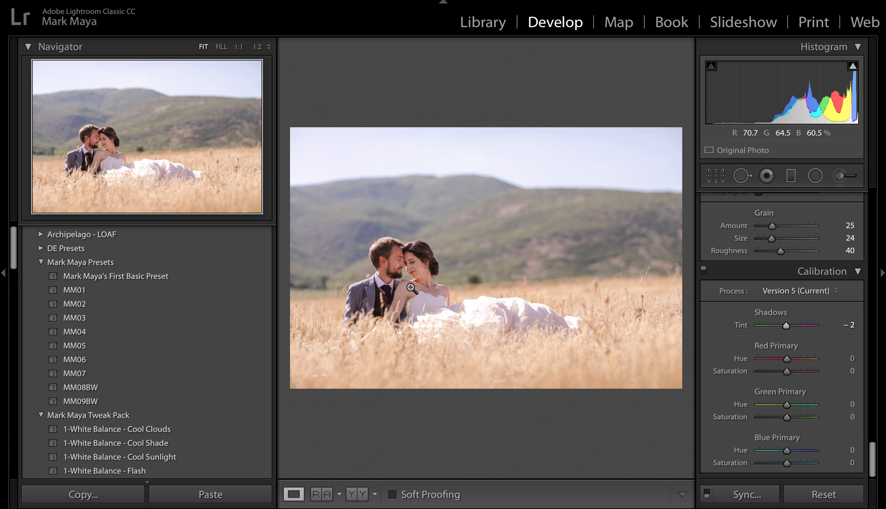
# Cycle through the enlarged selected photos again to judge photo 6's shadow color against the others.
pyautogui.press('g')
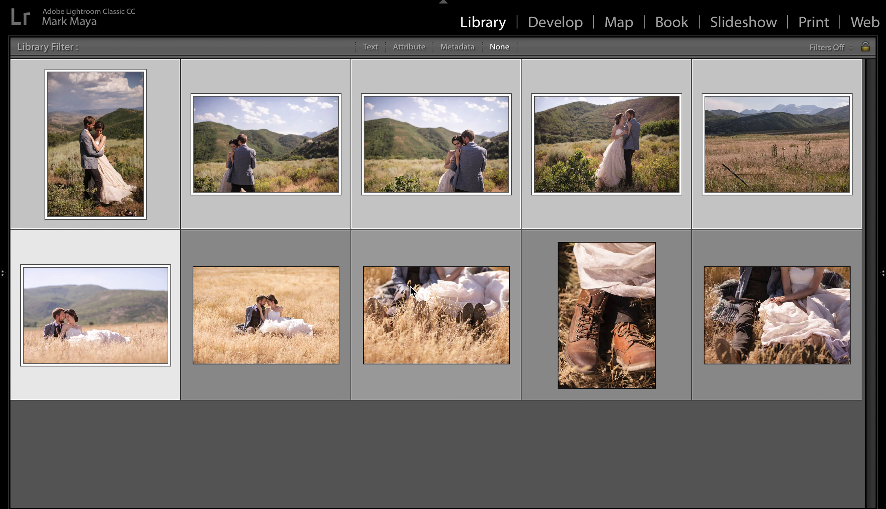
pyautogui.press('e')
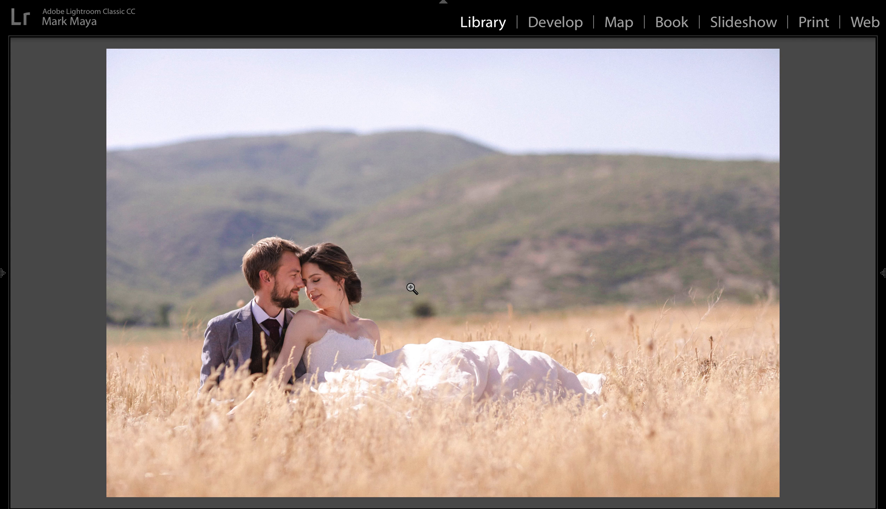
pyautogui.press('Right')
pyautogui.press('Right')
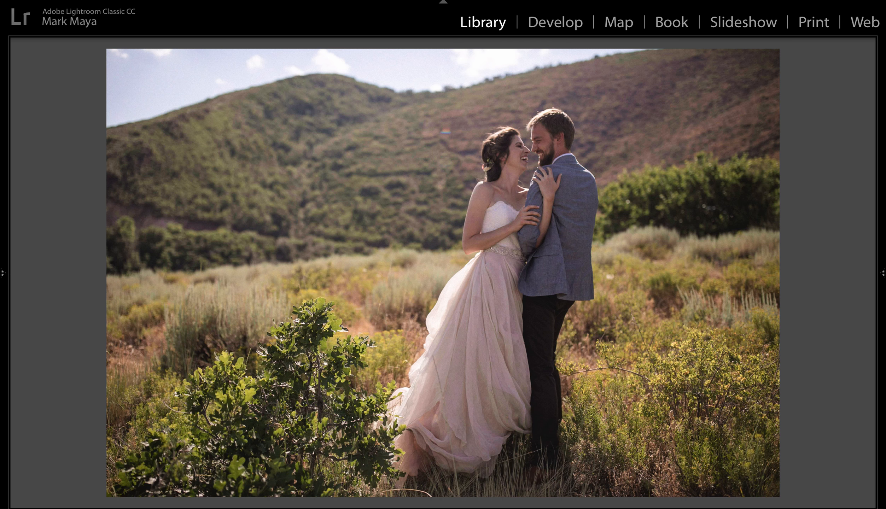
pyautogui.press('Right')
pyautogui.press('Right')
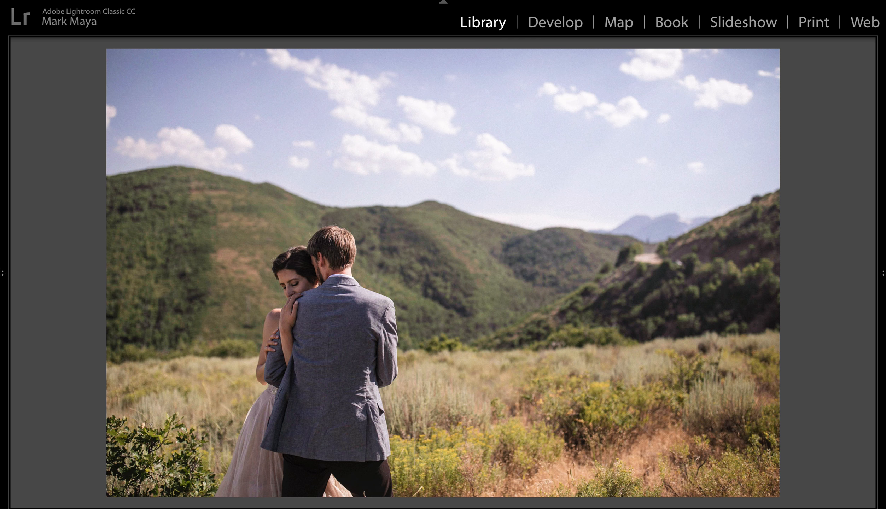
pyautogui.press('Right')
pyautogui.press('Right')
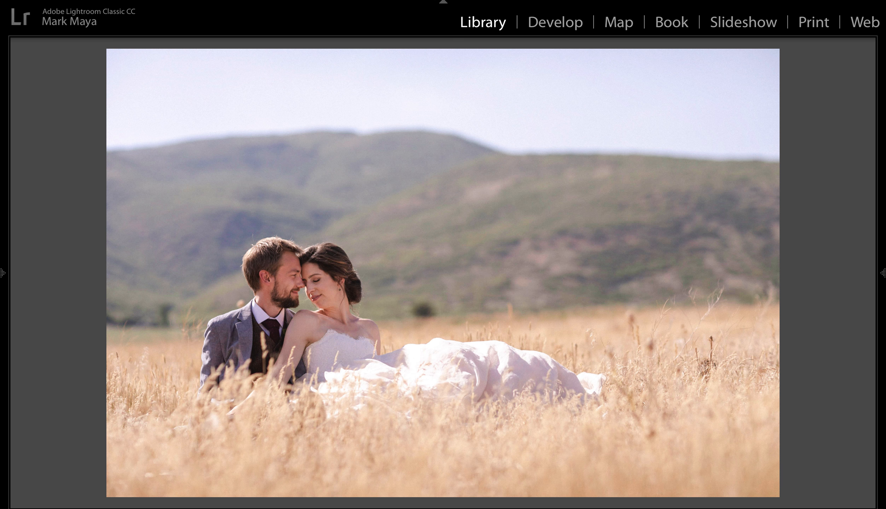
# Clear the multiple selection in the grid and reopen only photo 6 for developing.
pyautogui.press('g')
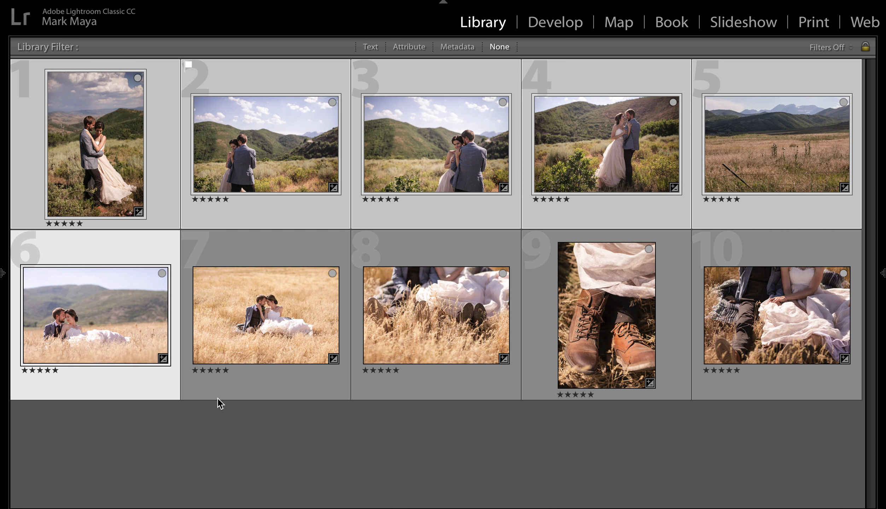
pyautogui.click(277, 452)
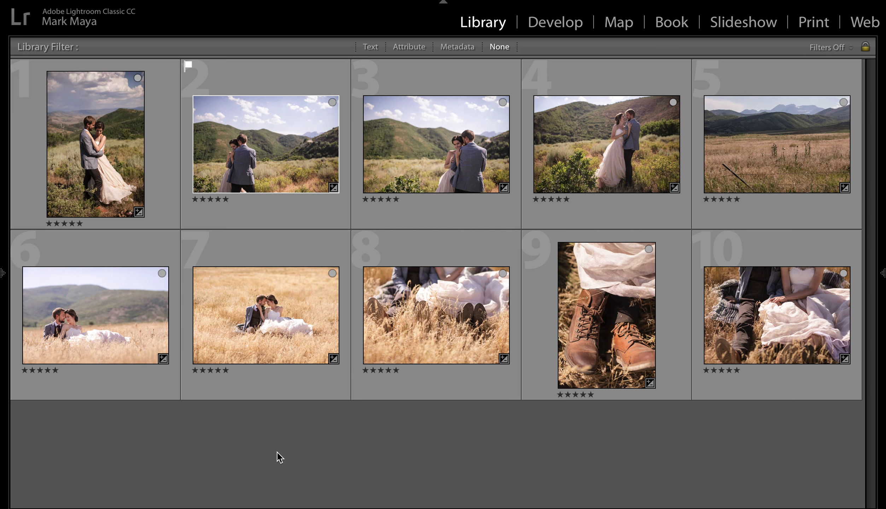
pyautogui.click(101, 324)
pyautogui.press('d')
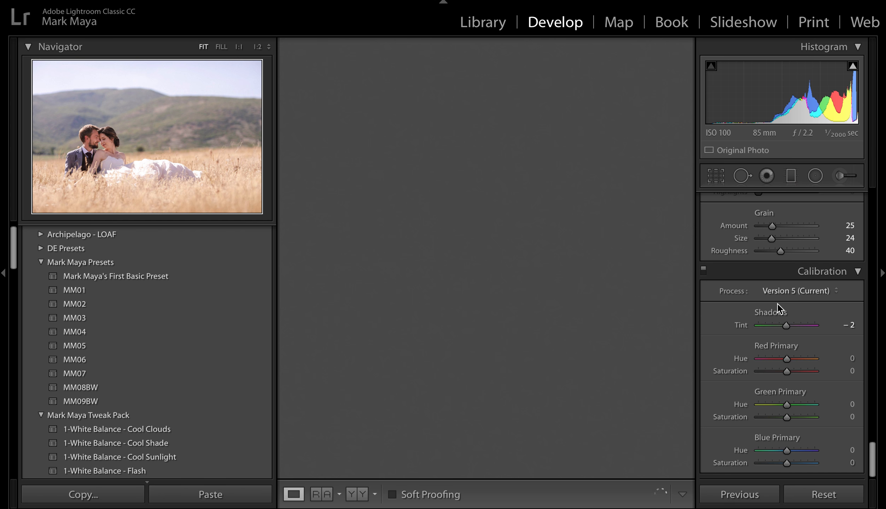
# Set photo 6's dehaze to +10 and compare the result with the unedited version.
pyautogui.scroll(15, 778, 304)
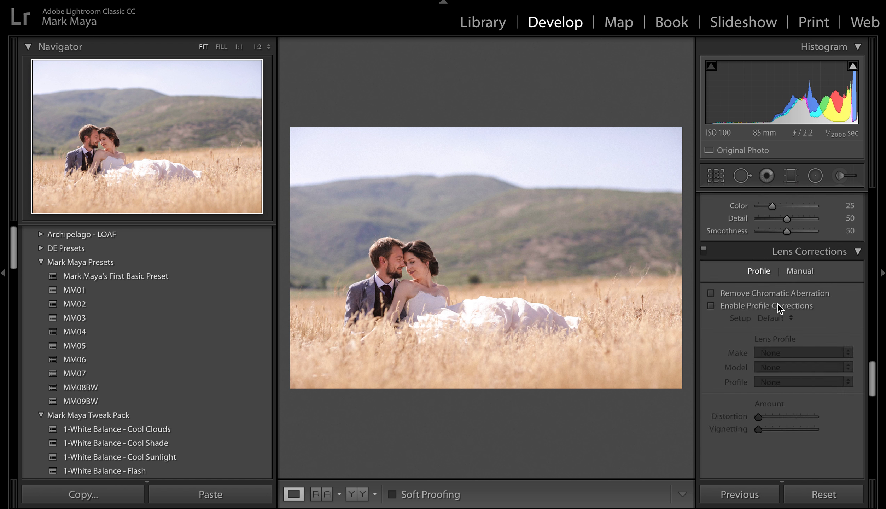
pyautogui.scroll(2, 778, 304)
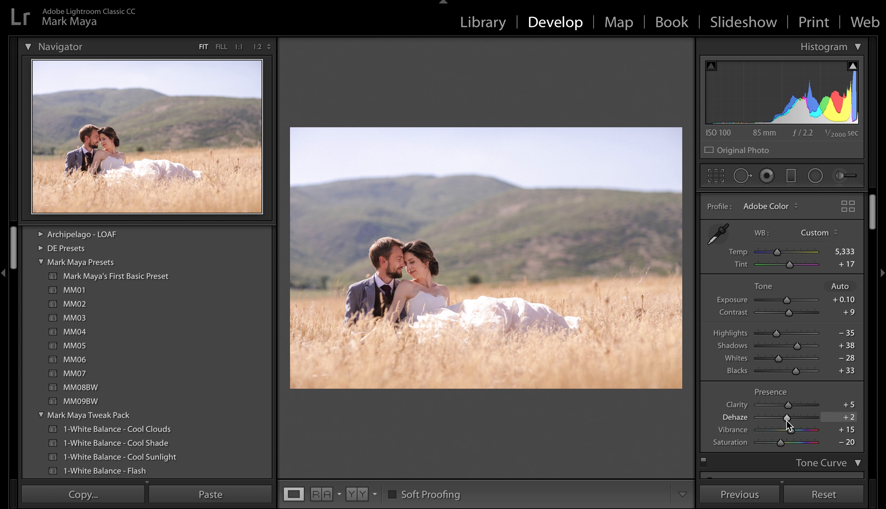
pyautogui.moveTo(787, 418); pyautogui.dragTo(789, 419)
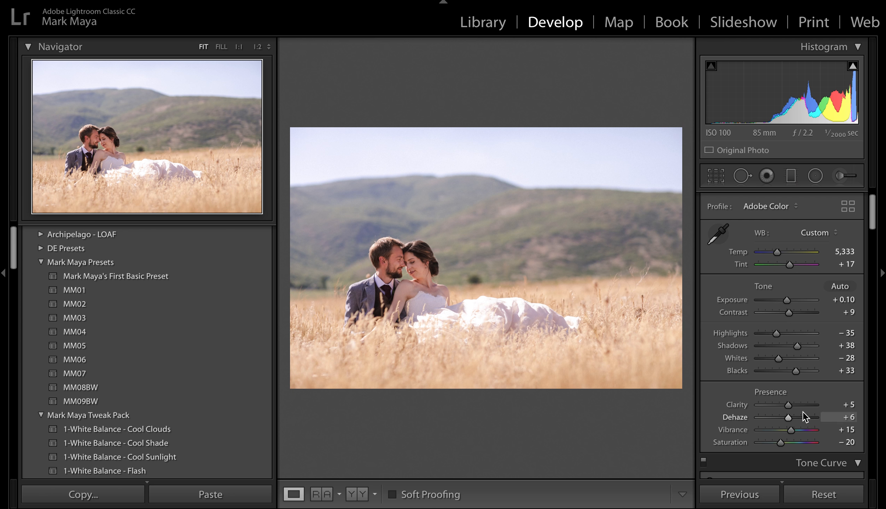
pyautogui.moveTo(788, 418); pyautogui.dragTo(789, 417)
pyautogui.moveTo(788, 417); pyautogui.dragTo(788, 418)
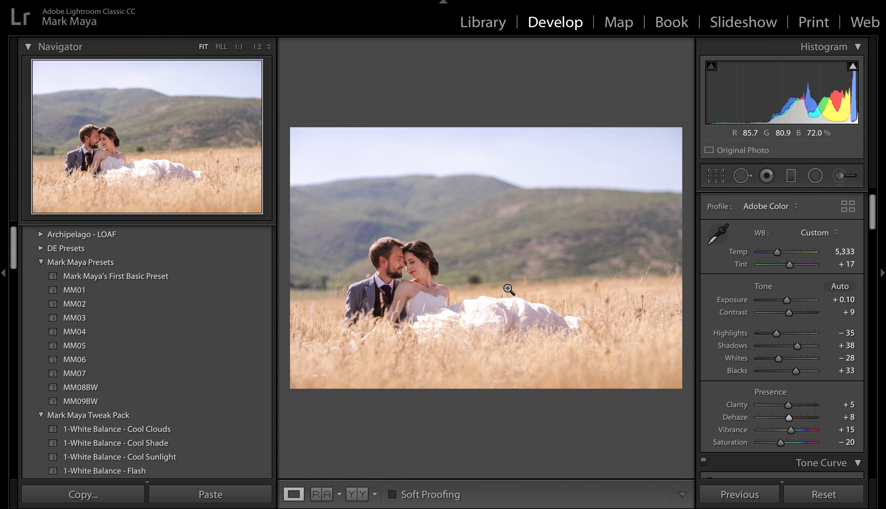
pyautogui.click(849, 417)
pyautogui.write('10')
pyautogui.press('Return')
pyautogui.press('\\')
pyautogui.press('\\')
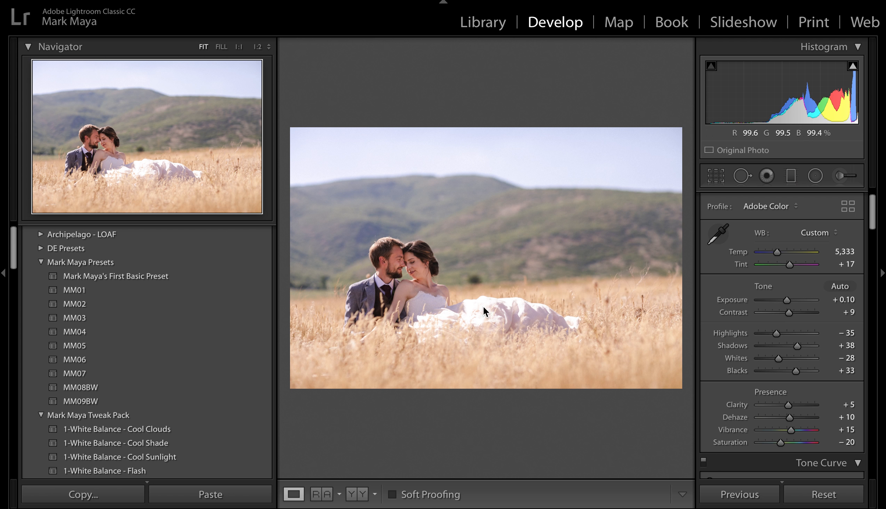
# Copy photo 6's develop settings without exposure, local adjustments, transform, spot removal and crop, and paste them onto photos 7–10.
pyautogui.press('g')
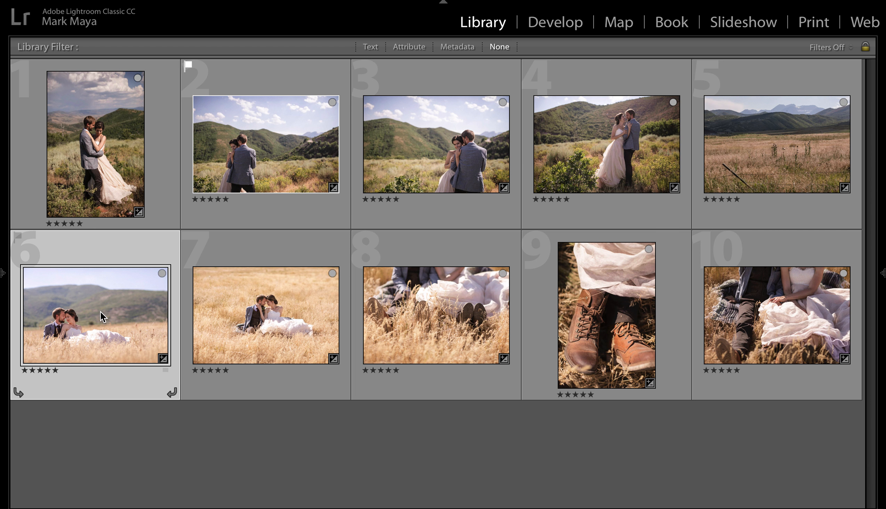
pyautogui.press('super+shift+c')
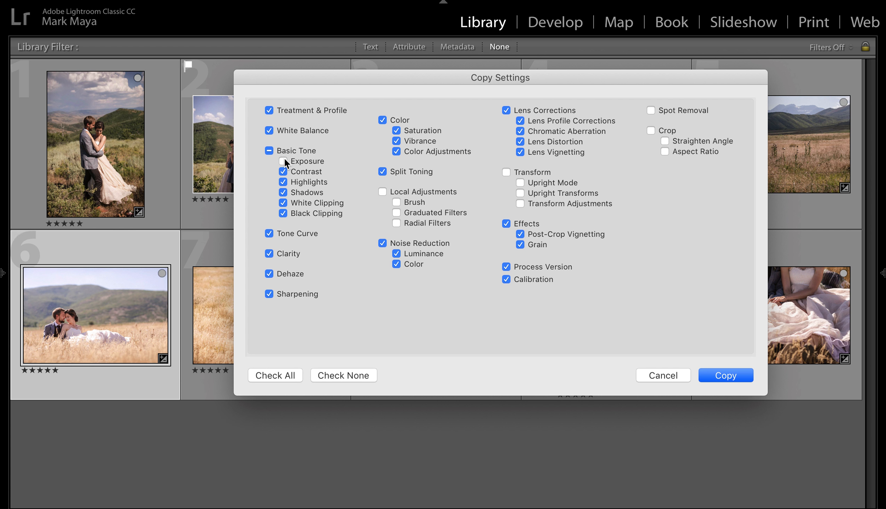
pyautogui.click(724, 375)
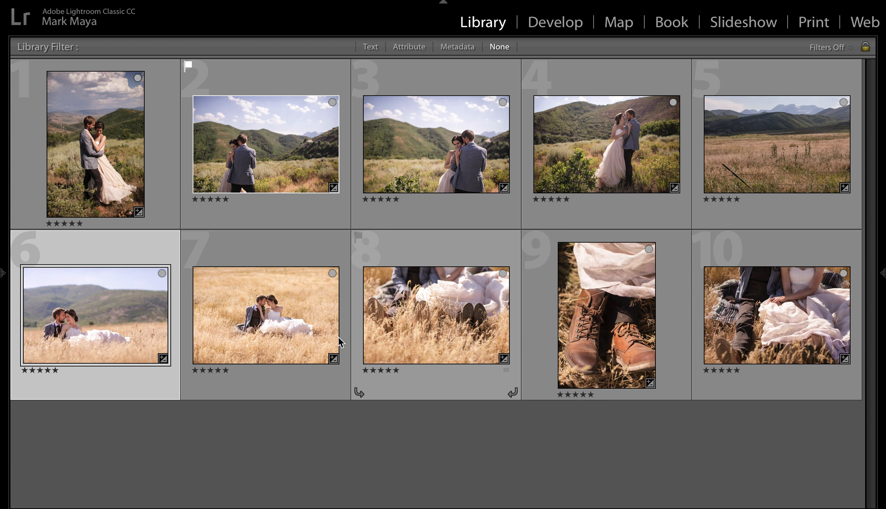
pyautogui.keyDown('shift'); pyautogui.click(792, 339); pyautogui.keyUp('shift')
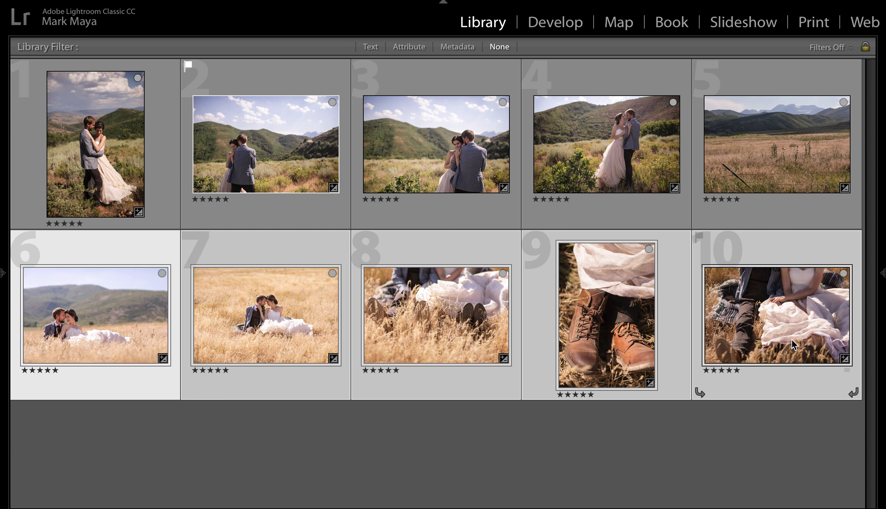
pyautogui.hotkey('ctrl', 'shift', 'v')
pyautogui.click(362, 461)
# View photos 6–10 enlarged one after another to check the pasted look, and return to the grid.
pyautogui.doubleClick(268, 333)
pyautogui.press('Right')
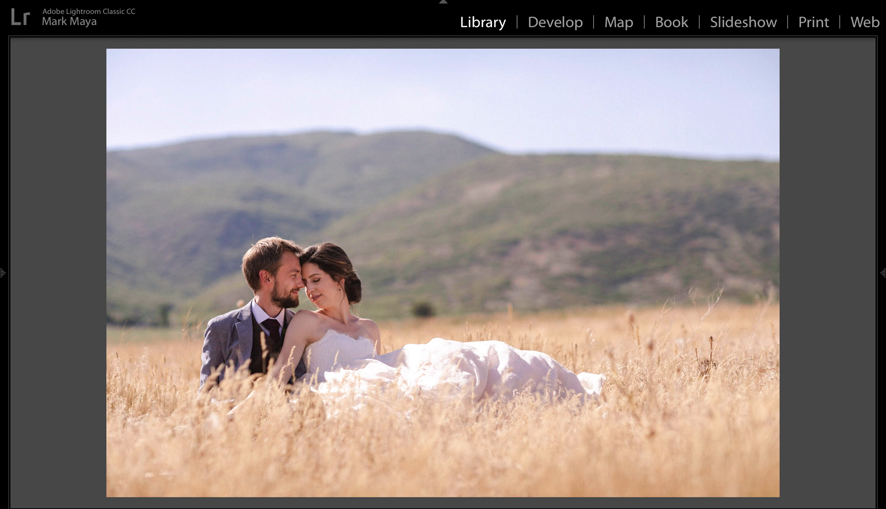
pyautogui.press('Right')
pyautogui.press('Right')
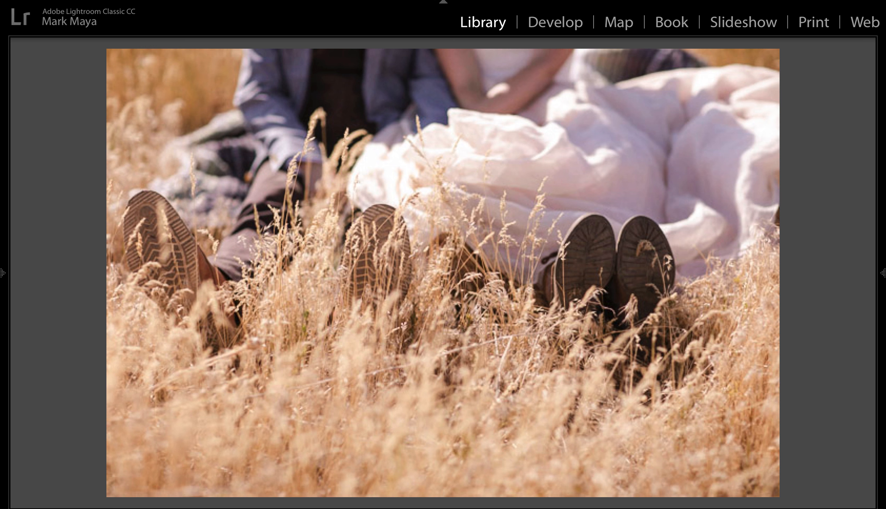
pyautogui.press('Right')
pyautogui.press('Right')
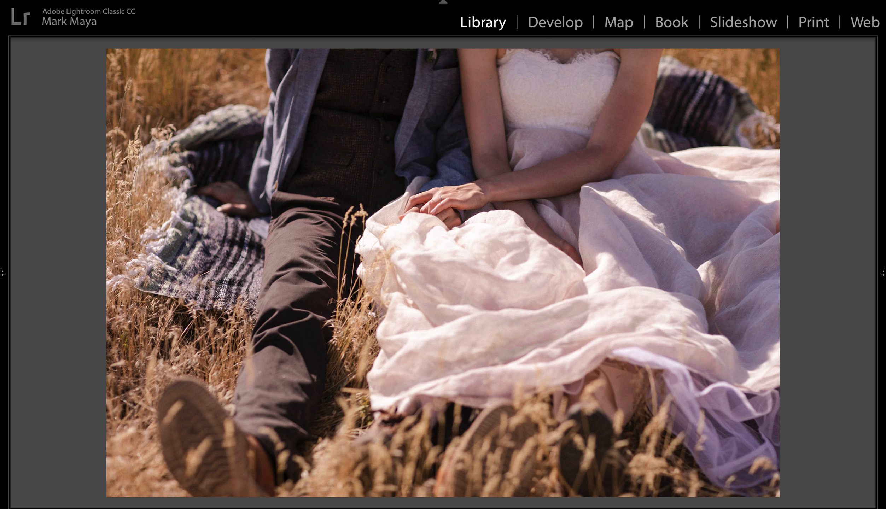
pyautogui.press('Left')
pyautogui.press('Left')
pyautogui.press('g')
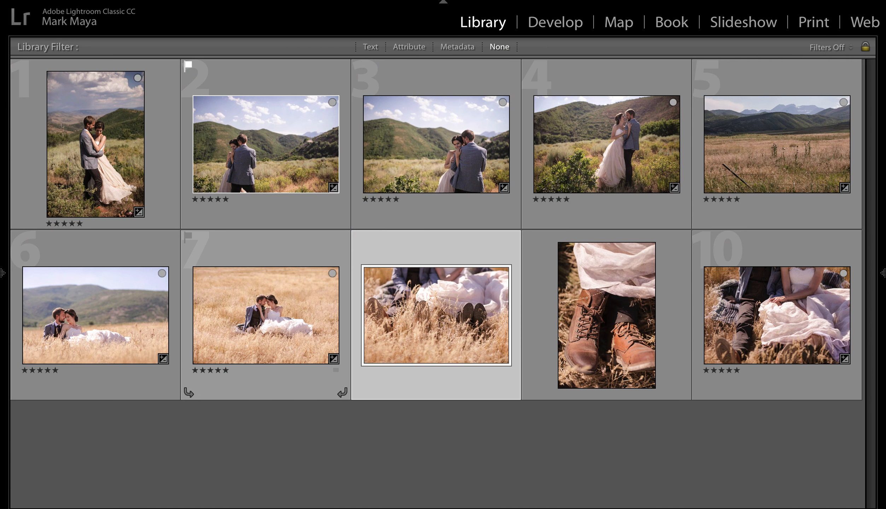
# Cycle repeatedly through the enlarged photos of the whole set to compare their color and tone, and return to the grid.
pyautogui.press('e')
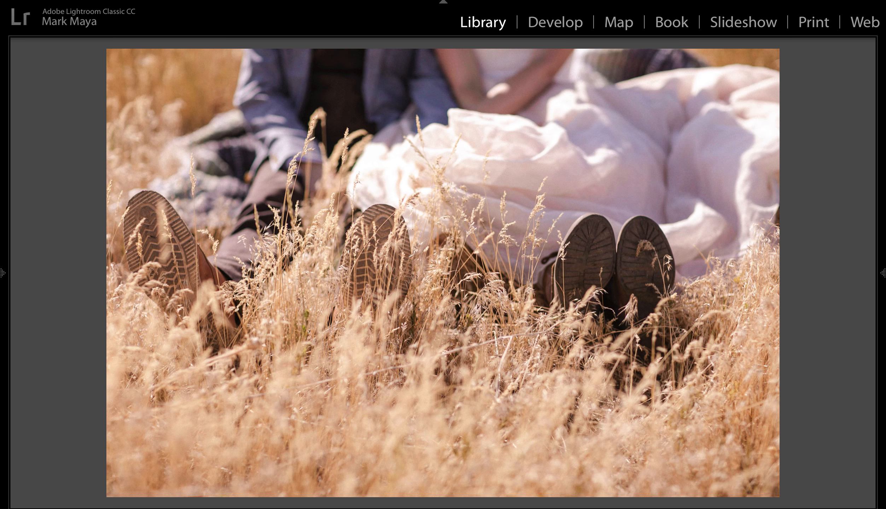
pyautogui.press('Left')
pyautogui.press('Left')
pyautogui.press('Left')
pyautogui.press('Left')
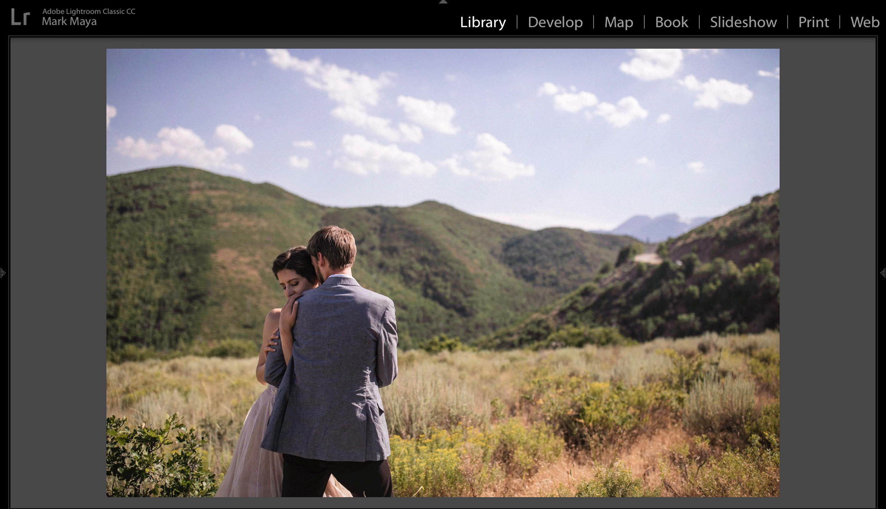
pyautogui.press('Left')
pyautogui.press('Left')
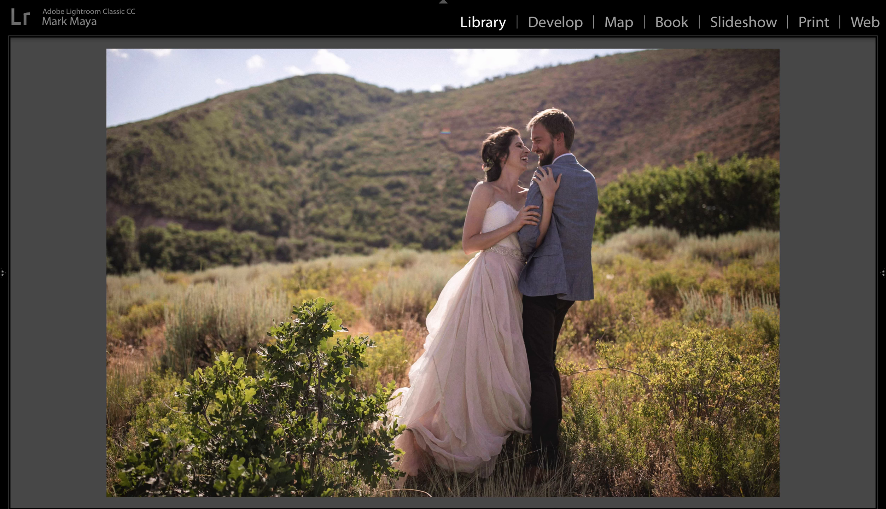
pyautogui.press('Left')
pyautogui.press('Left')
pyautogui.press('Left')
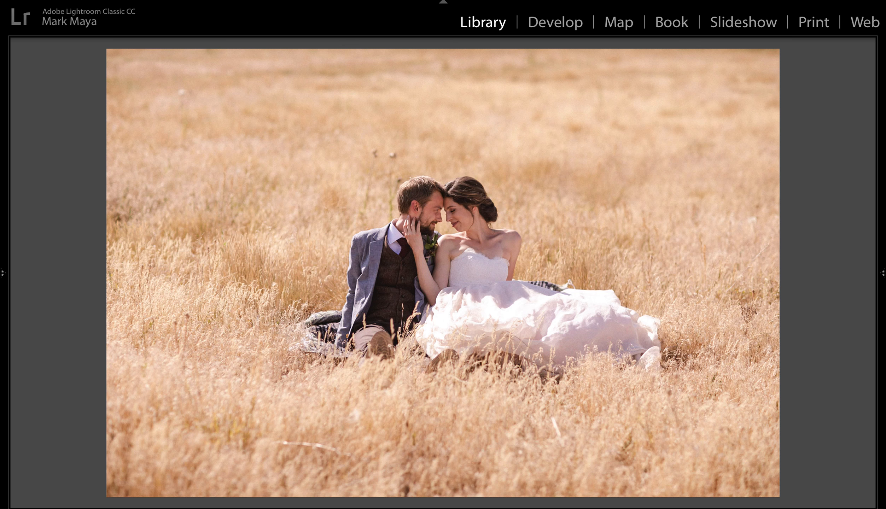
pyautogui.press('Left')
pyautogui.press('Left')
pyautogui.press('Left')
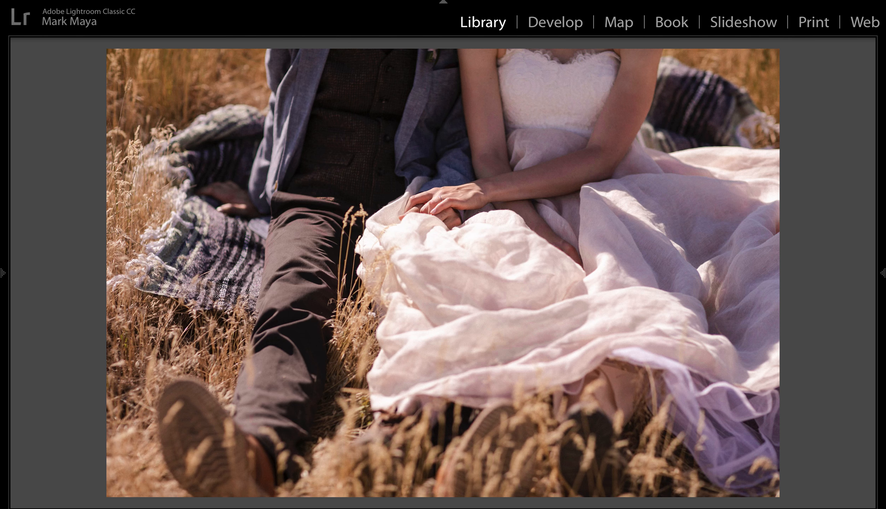
pyautogui.press('Left')
pyautogui.press('Left')
pyautogui.press('Left')
pyautogui.press('Left')
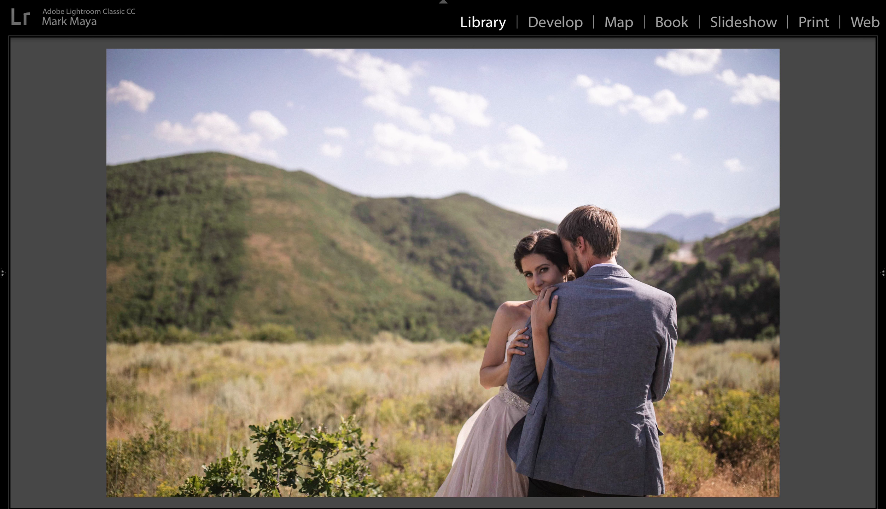
pyautogui.press('Left')
pyautogui.press('Left')
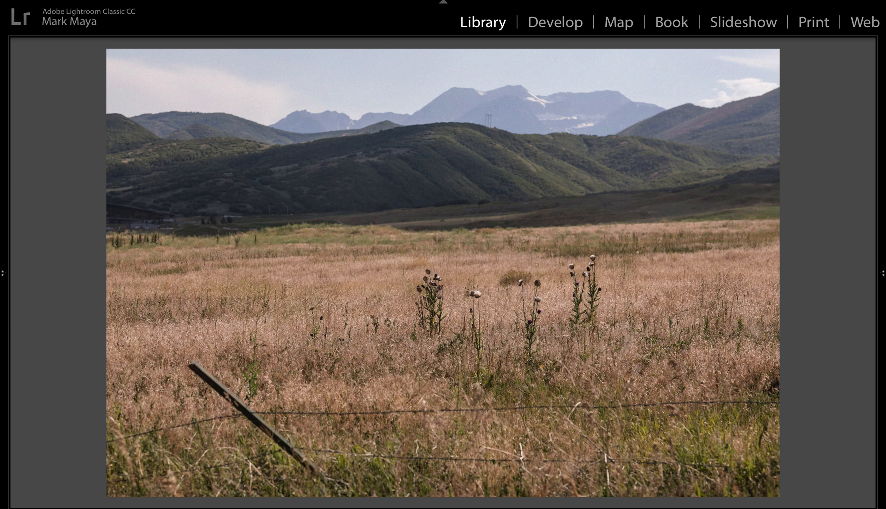
pyautogui.press('Left')
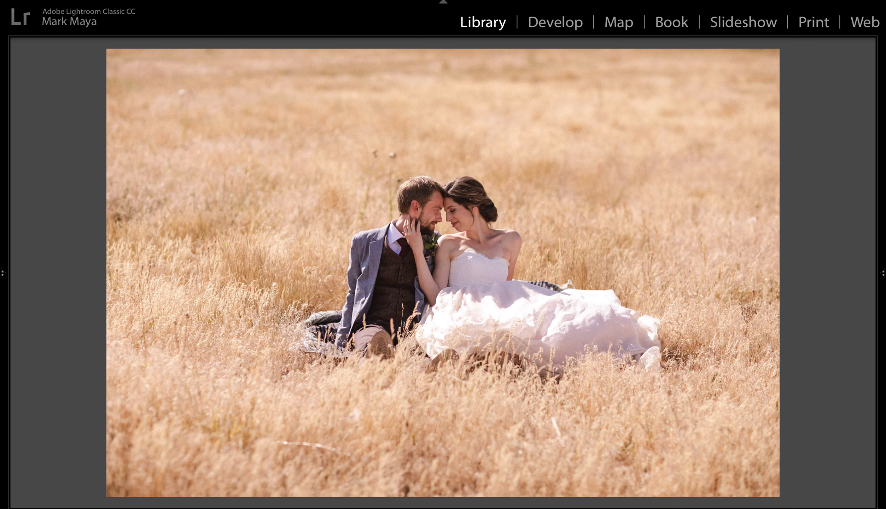
pyautogui.press('Left')
pyautogui.press('Left')
pyautogui.press('Left')
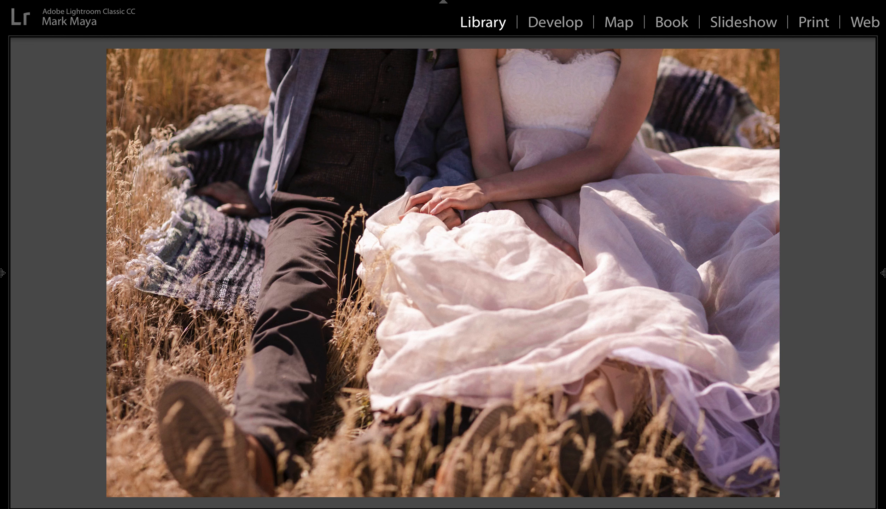
pyautogui.press('Left')
pyautogui.press('Left')
pyautogui.press('Left')
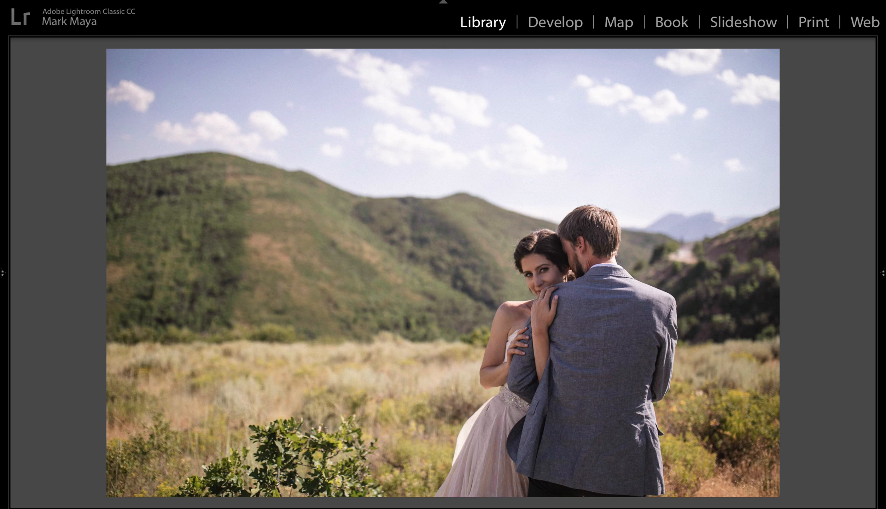
pyautogui.press('Left')
pyautogui.press('Left')
pyautogui.press('Left')
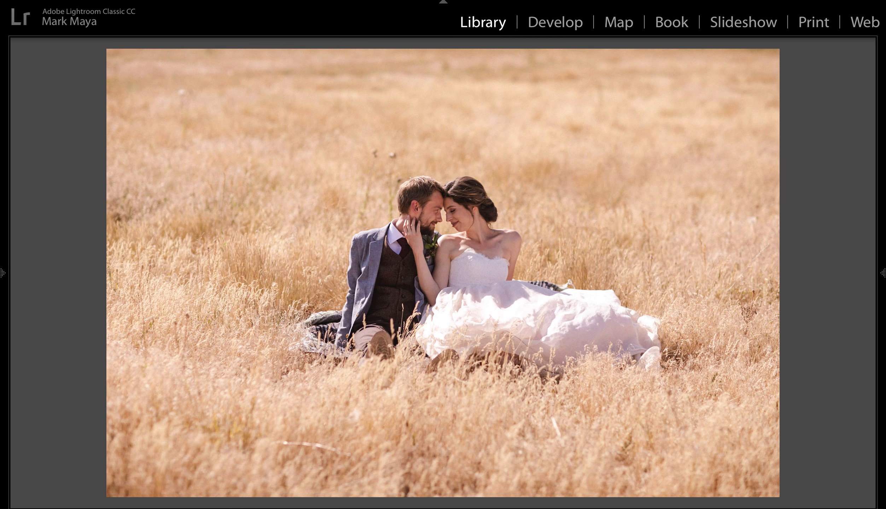
pyautogui.press('Left')
pyautogui.press('Left')
pyautogui.press('Left')
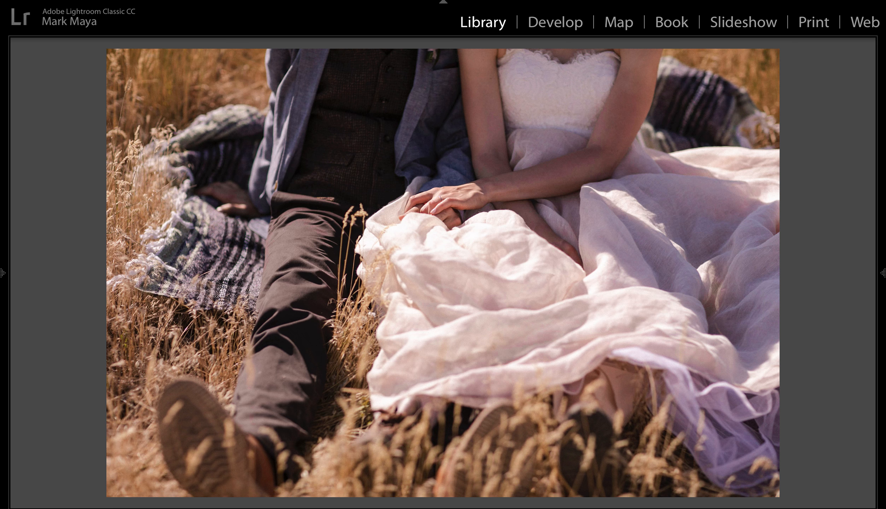
pyautogui.press('Left')
pyautogui.press('Left')
pyautogui.press('Right')
pyautogui.press('Left')
pyautogui.press('Right')
pyautogui.press('g')
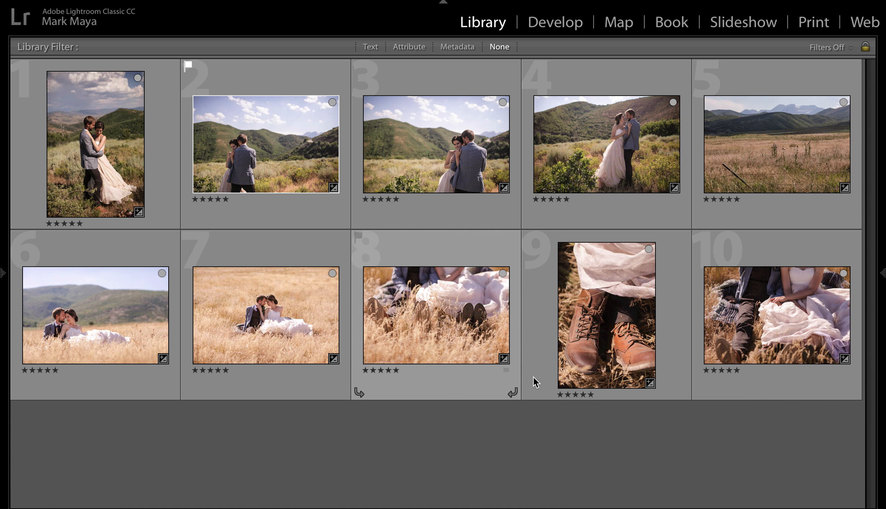
# Select photos 10 and 1 together in the grid to compare them, and view photo 1 enlarged.
pyautogui.click(763, 314)
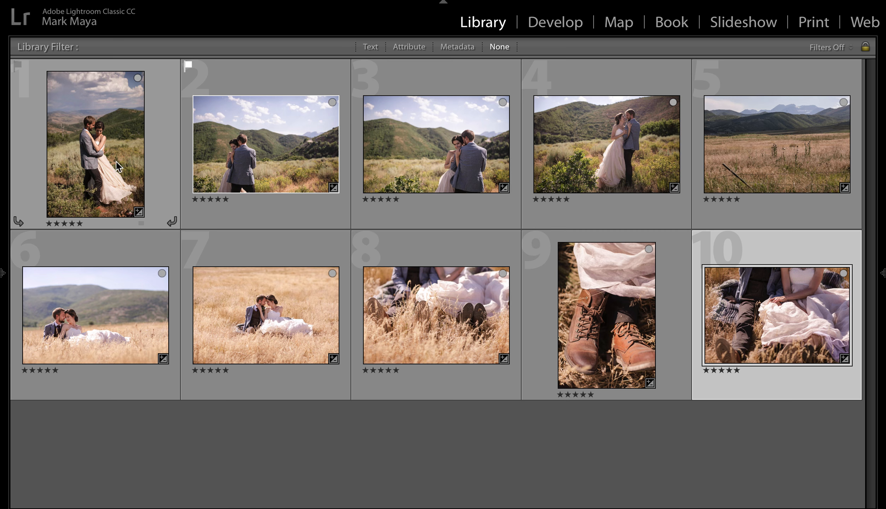
pyautogui.keyDown('ctrl'); pyautogui.click(101, 165); pyautogui.keyUp('ctrl')
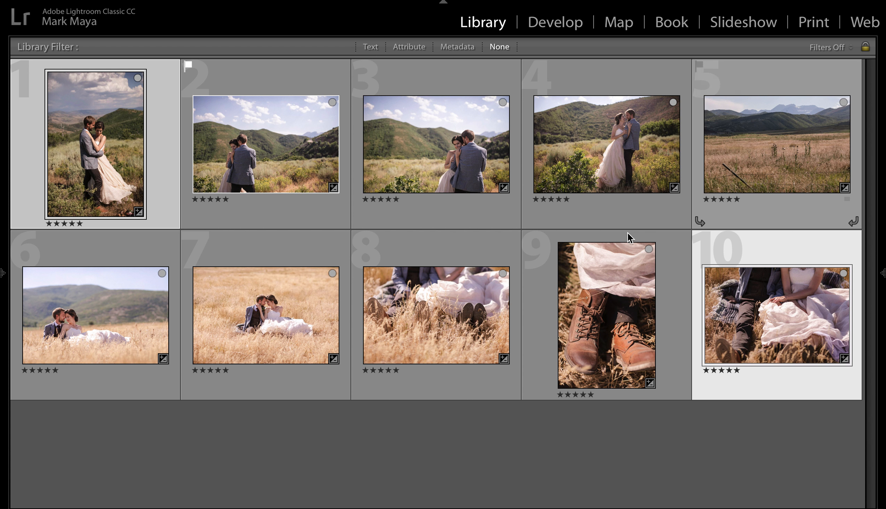
pyautogui.moveTo(633, 324)
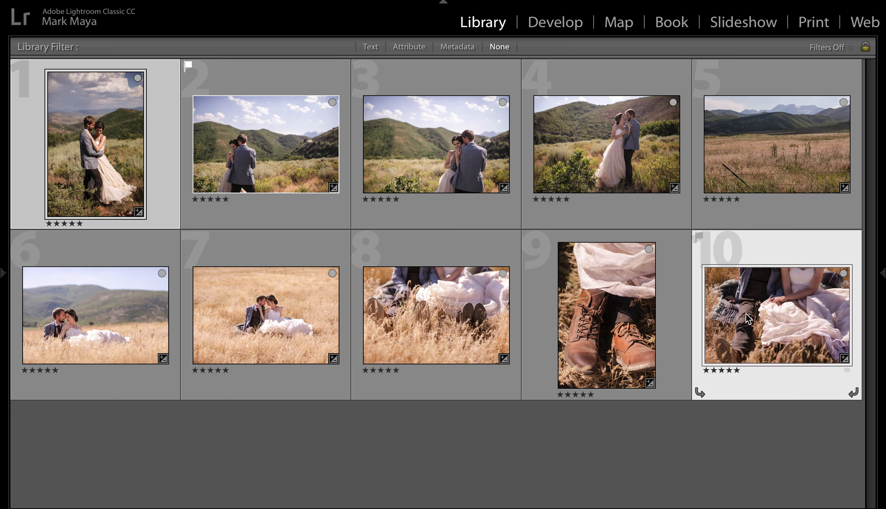
pyautogui.moveTo(770, 319)
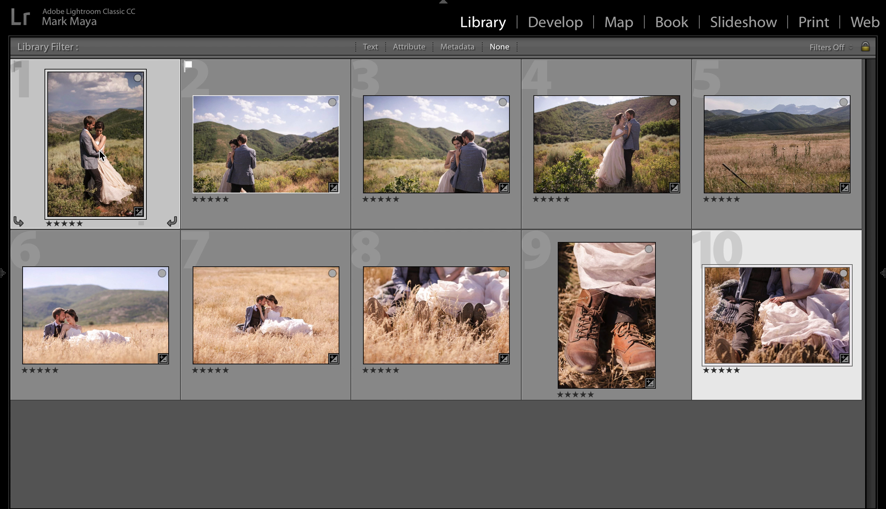
pyautogui.moveTo(99, 150)
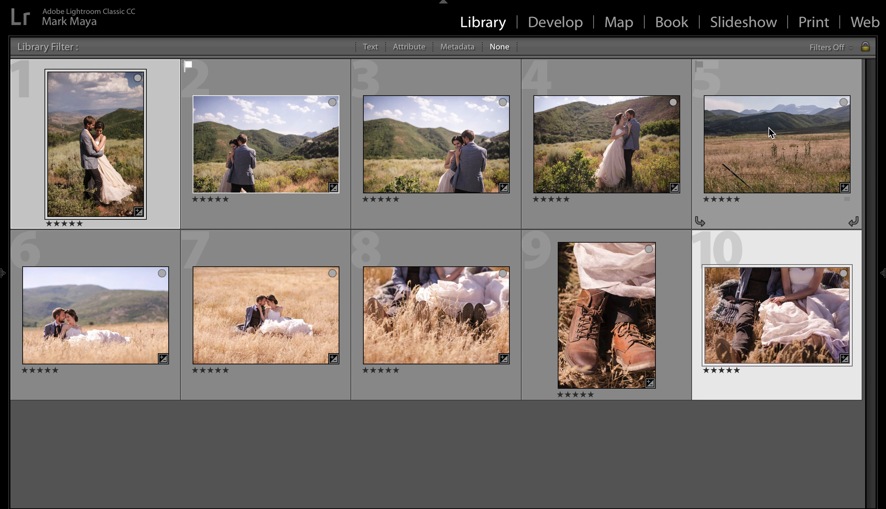
pyautogui.moveTo(583, 153)
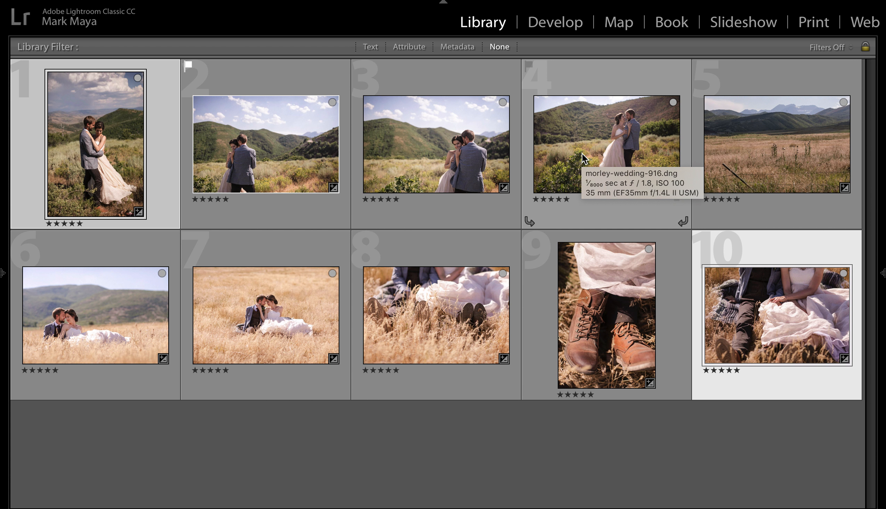
pyautogui.doubleClick(101, 159)
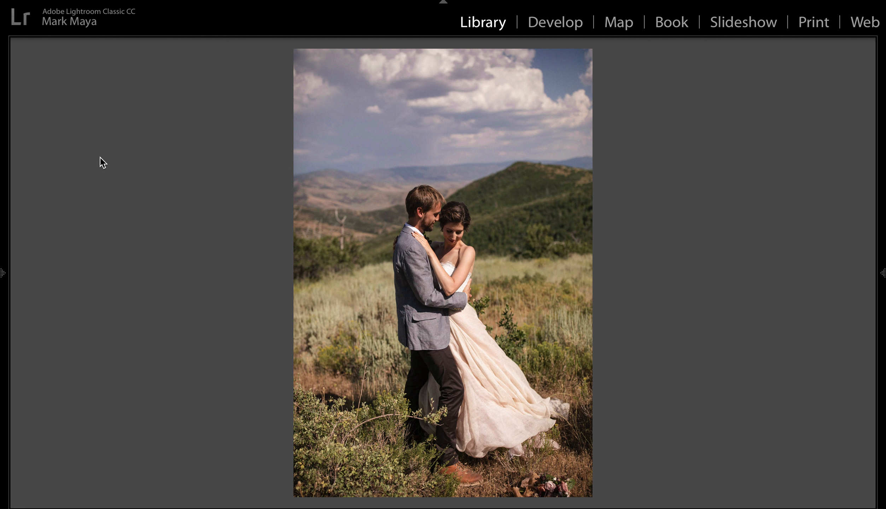
pyautogui.press('g')
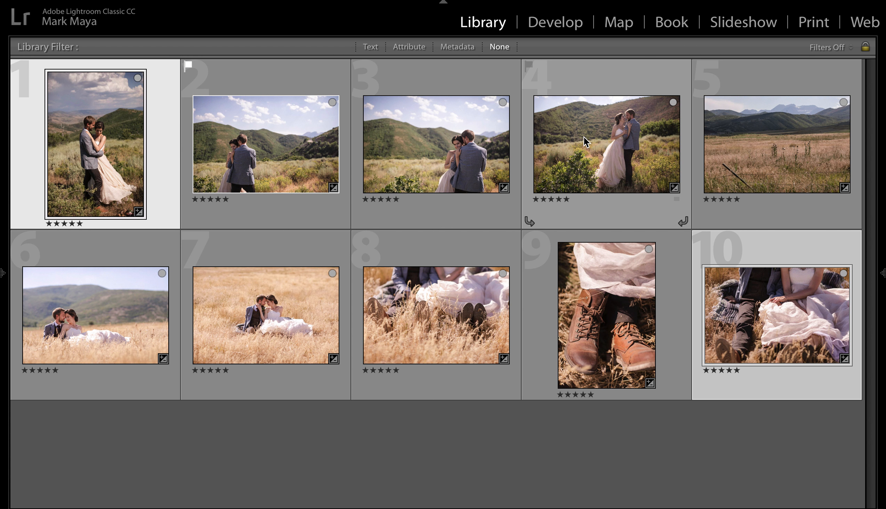
# Open photo 4 enlarged and page through all the photos again to judge the set's consistency.
pyautogui.doubleClick(589, 156)
pyautogui.press('Left')
pyautogui.press('Right')
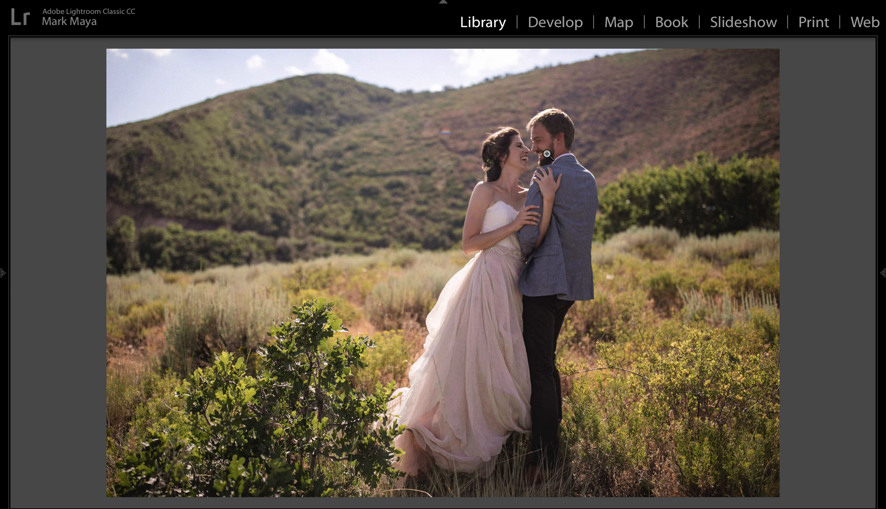
pyautogui.press('Right')
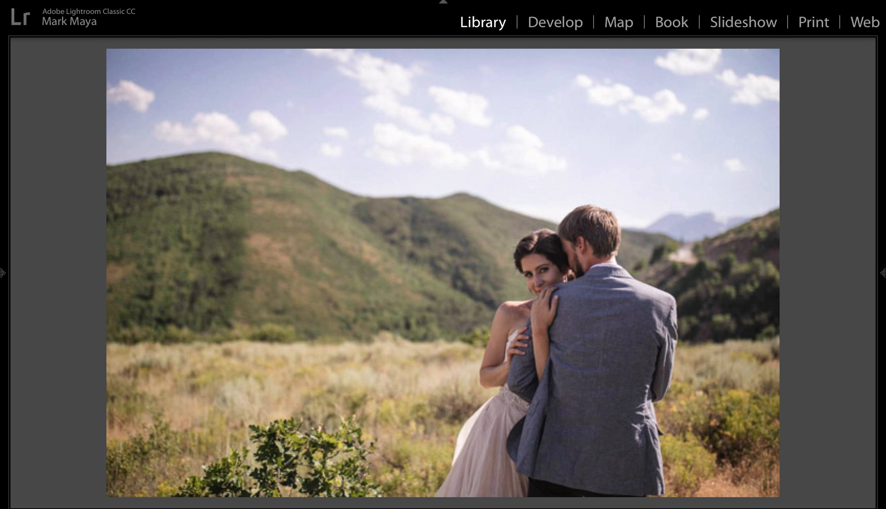
pyautogui.press('Right')
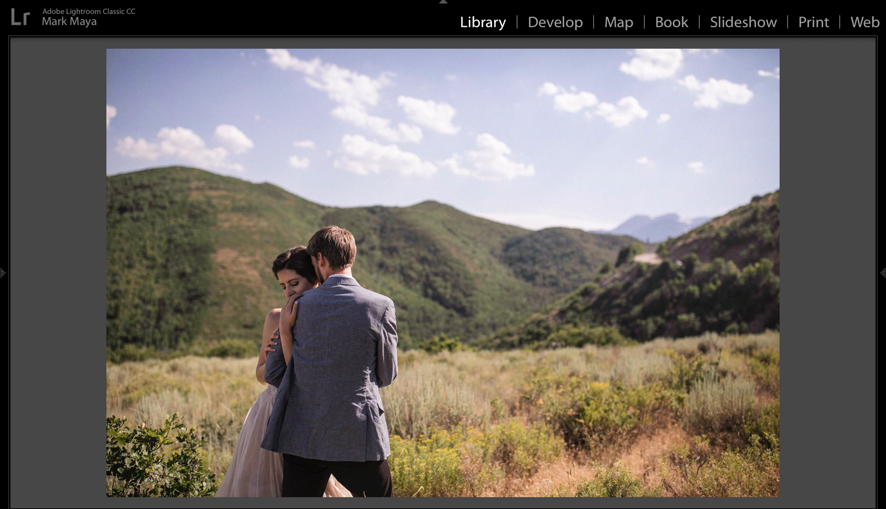
pyautogui.press('Right')
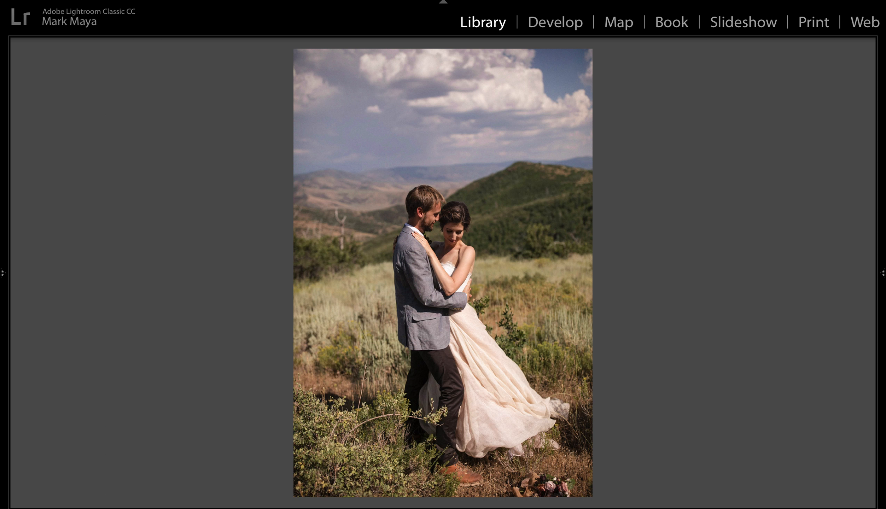
pyautogui.press('Right')
pyautogui.press('Right')
pyautogui.press('Right')
pyautogui.press('Right')
pyautogui.press('Right')
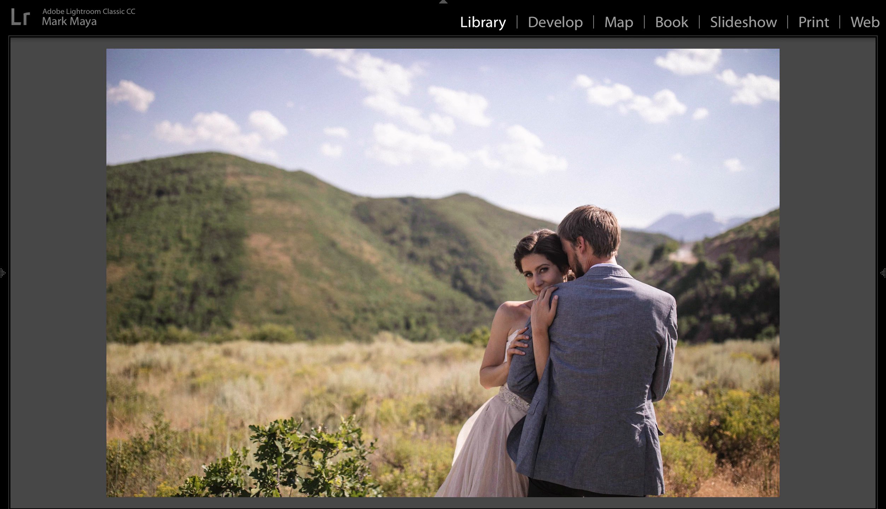
pyautogui.press('Right')
pyautogui.press('Right')
pyautogui.press('Right')
pyautogui.press('Right')
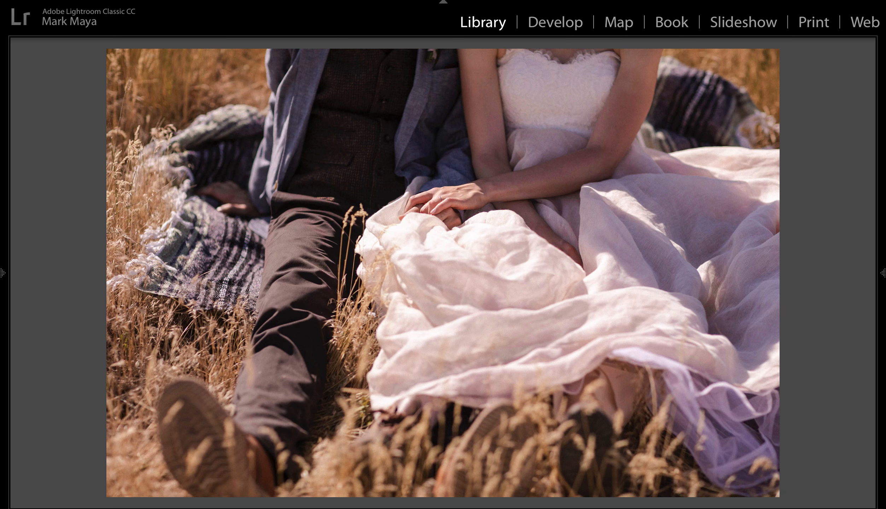
# Check photos 9 and 10 enlarged, open photo 10 for developing and lower its tint to +12.
pyautogui.press('Right')
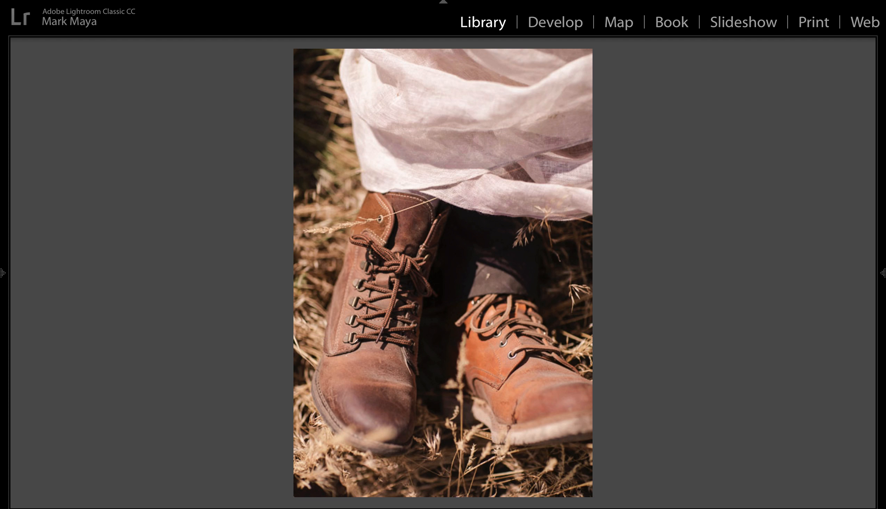
pyautogui.press('Right')
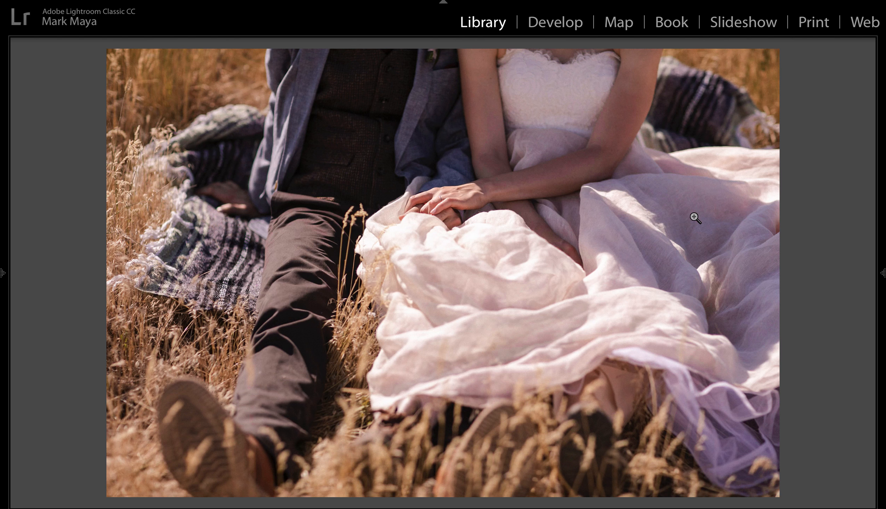
pyautogui.press('d')
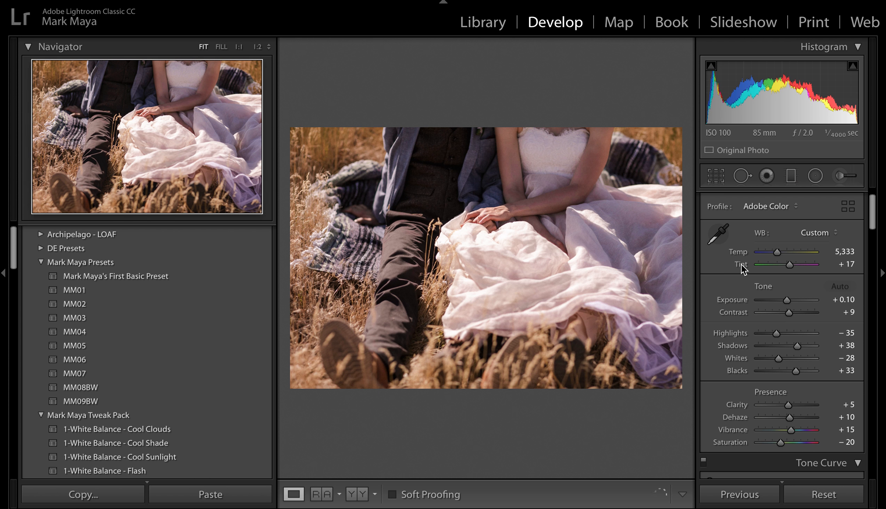
pyautogui.press('-')
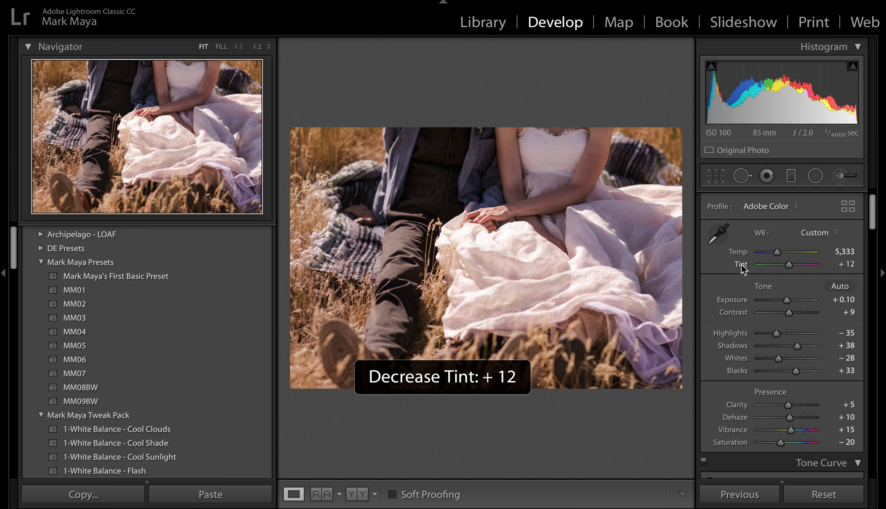
pyautogui.press('-')
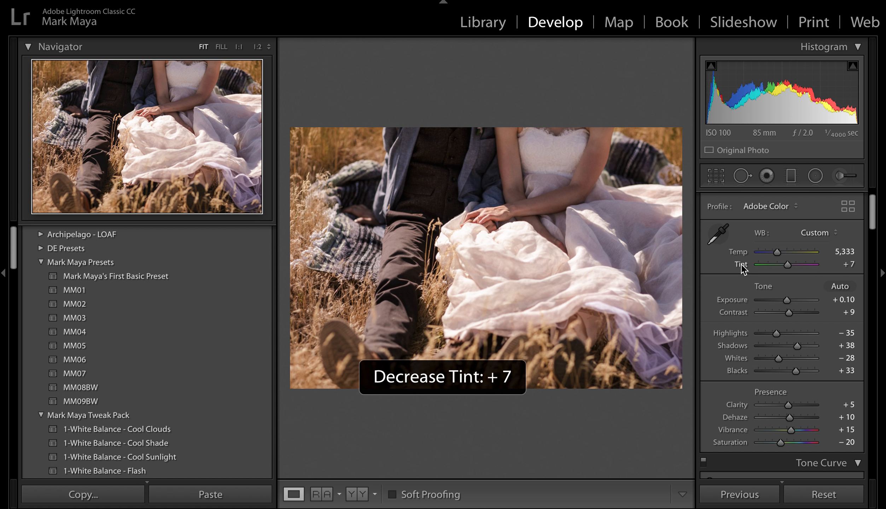
pyautogui.press('+')
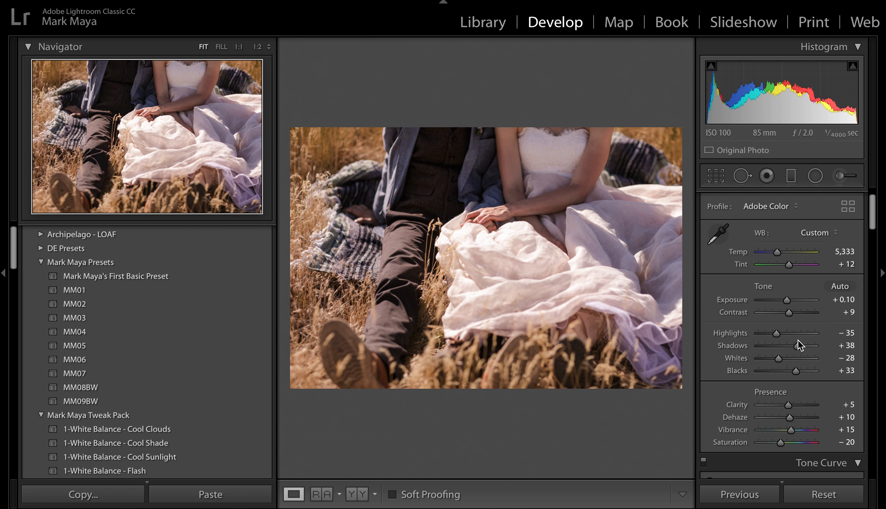
# Fine-tune the Shadows tint in the Calibration settings of photo 10.
pyautogui.scroll(-1, 798, 340)
pyautogui.scroll(-20, 798, 340)
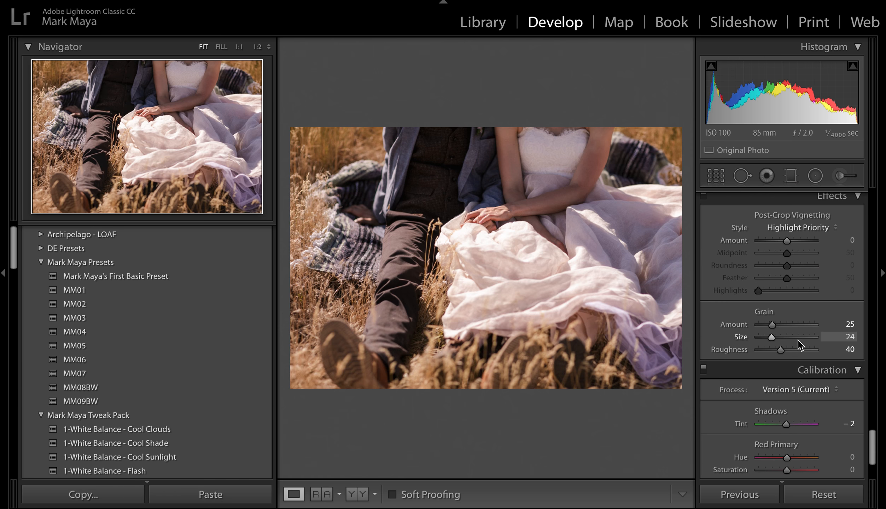
pyautogui.scroll(1, 800, 346)
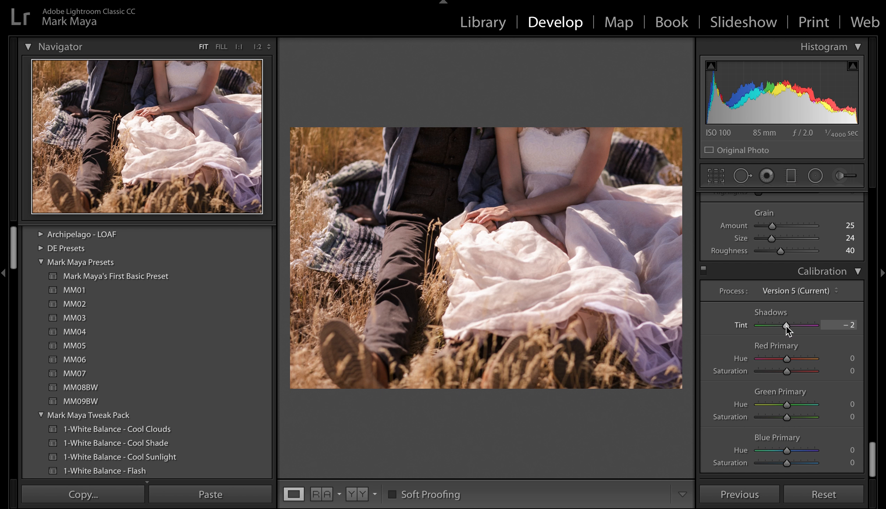
pyautogui.moveTo(786, 325); pyautogui.dragTo(785, 324)
# Lower the saturation of orange to −5 and yellow to −14, undoing a trial red saturation of −9.
pyautogui.scroll(6, 785, 324)
pyautogui.scroll(6, 785, 324)
pyautogui.scroll(6, 785, 324)
pyautogui.scroll(3, 785, 324)
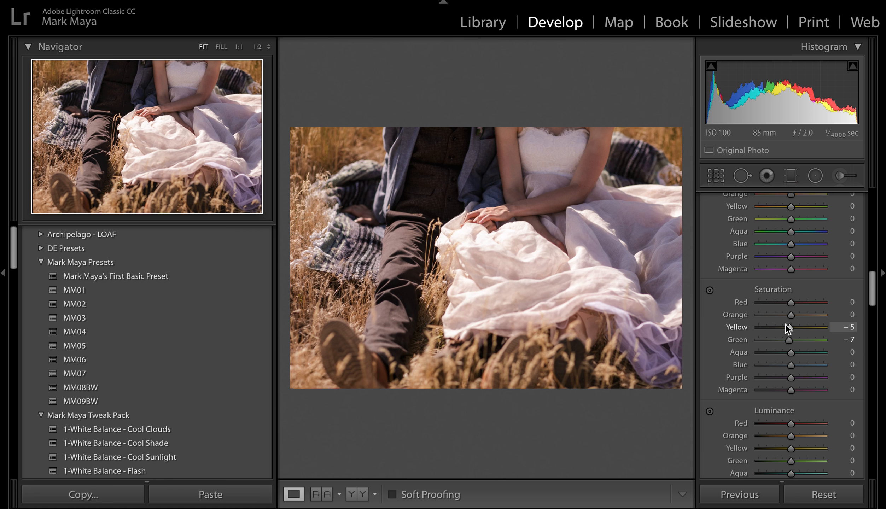
pyautogui.moveTo(792, 315); pyautogui.dragTo(791, 316)
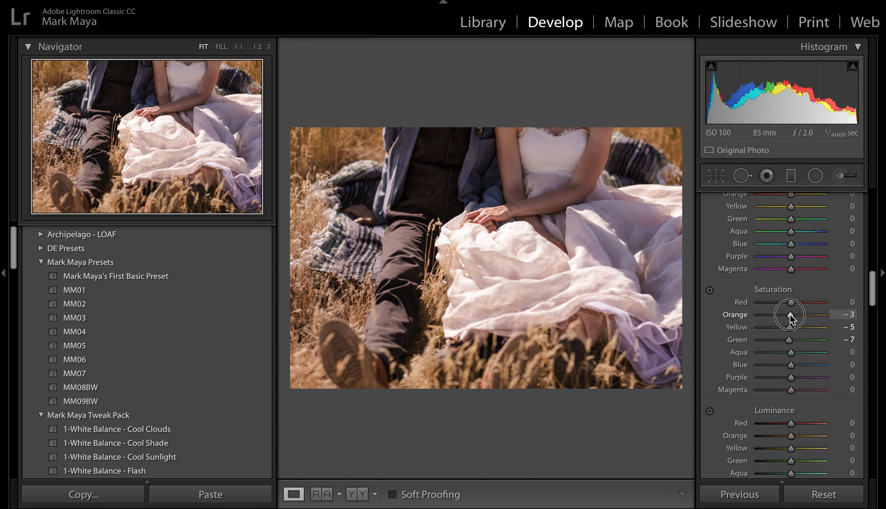
pyautogui.moveTo(789, 314)
pyautogui.mouseDown()
pyautogui.moveTo(767, 314)
pyautogui.moveTo(789, 314)
pyautogui.moveTo(785, 302)
pyautogui.moveTo(764, 302)
pyautogui.moveTo(794, 306)
pyautogui.moveTo(787, 305)
pyautogui.mouseUp()
pyautogui.hotkey('ctrl', 'z')
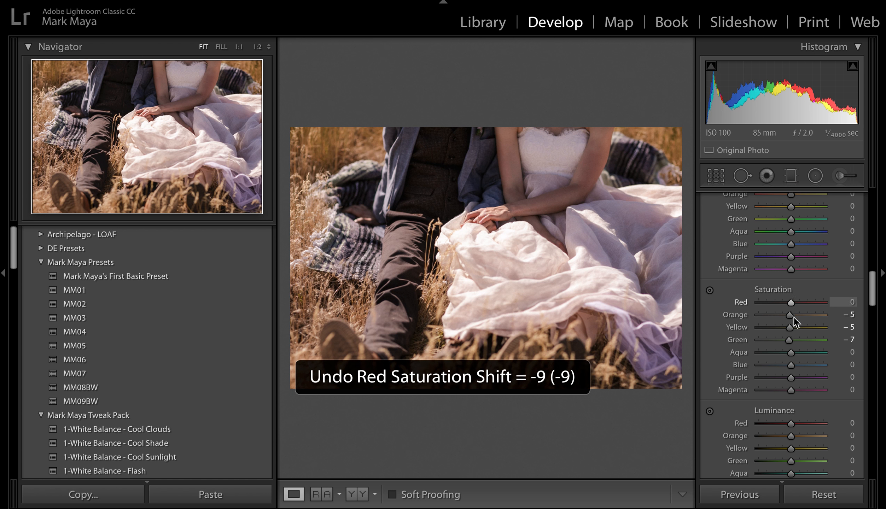
pyautogui.moveTo(789, 324)
pyautogui.mouseDown()
pyautogui.moveTo(763, 327)
pyautogui.moveTo(785, 330)
pyautogui.mouseUp()
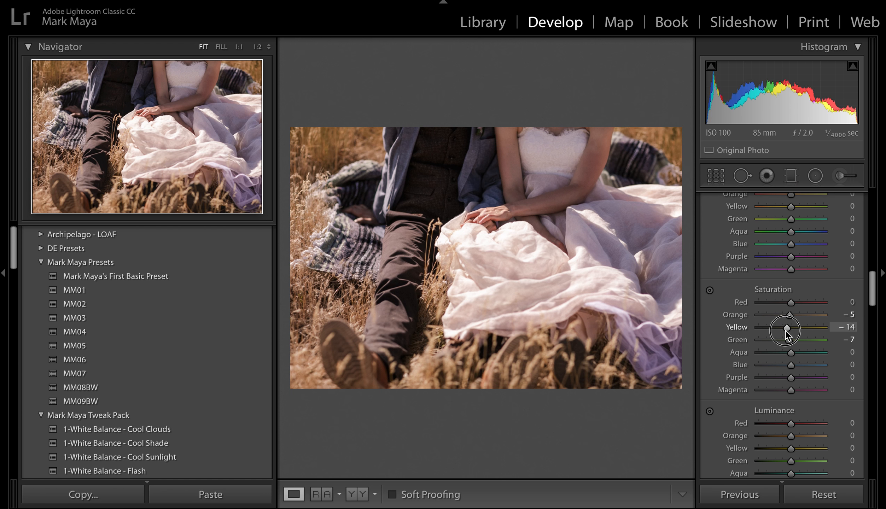
# Compare photo 10 before and after its edits, check it beside the set in the grid, and return to developing it.
pyautogui.press('\\')
pyautogui.press('\\')
pyautogui.press('\\')
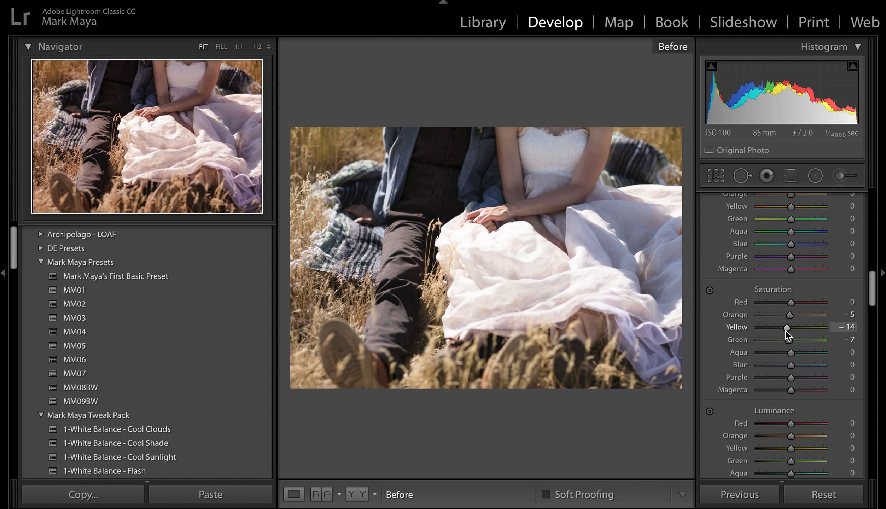
pyautogui.press('\\')
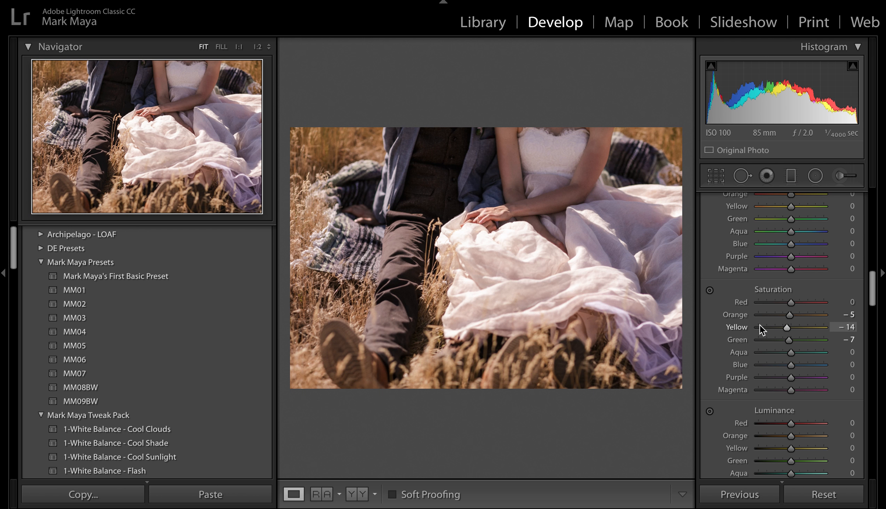
pyautogui.press('g')
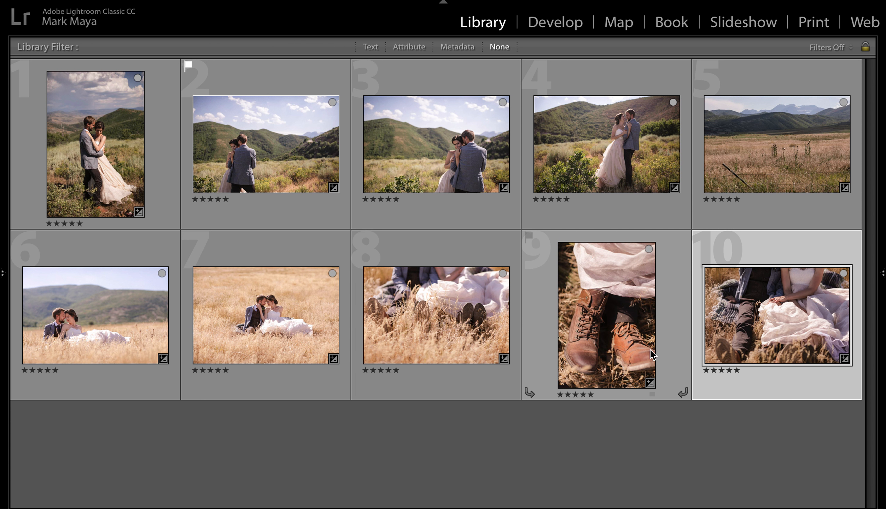
pyautogui.press('d')
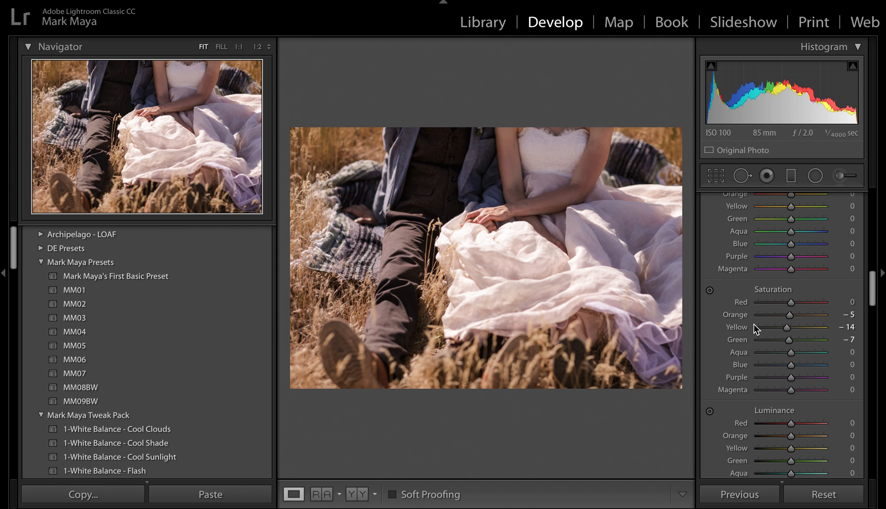
# Apply the MM08BW black-and-white preset to photo 10 and reduce its contrast to +24.
pyautogui.scroll(10, 792, 258)
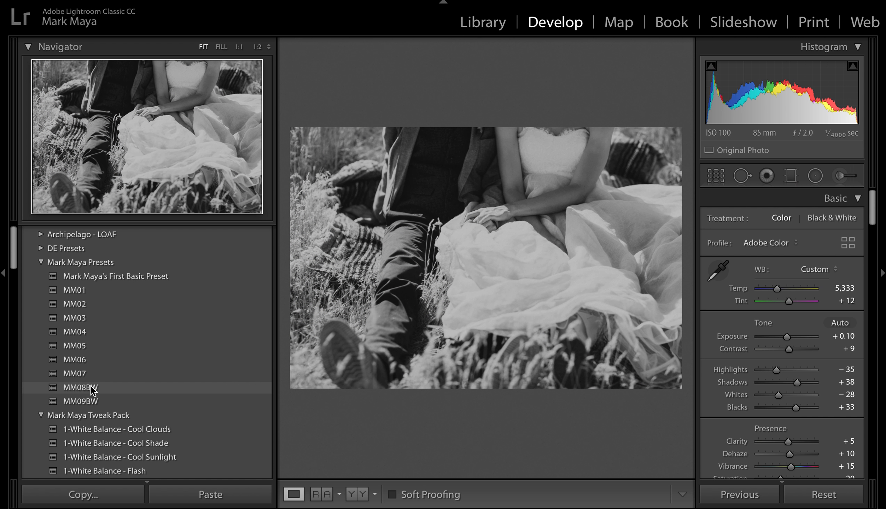
pyautogui.click(93, 390)
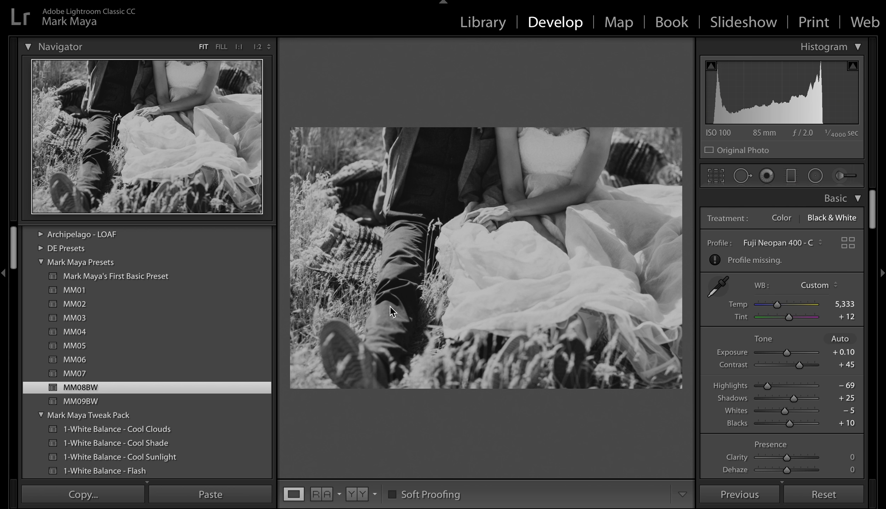
pyautogui.moveTo(800, 365); pyautogui.dragTo(794, 366)
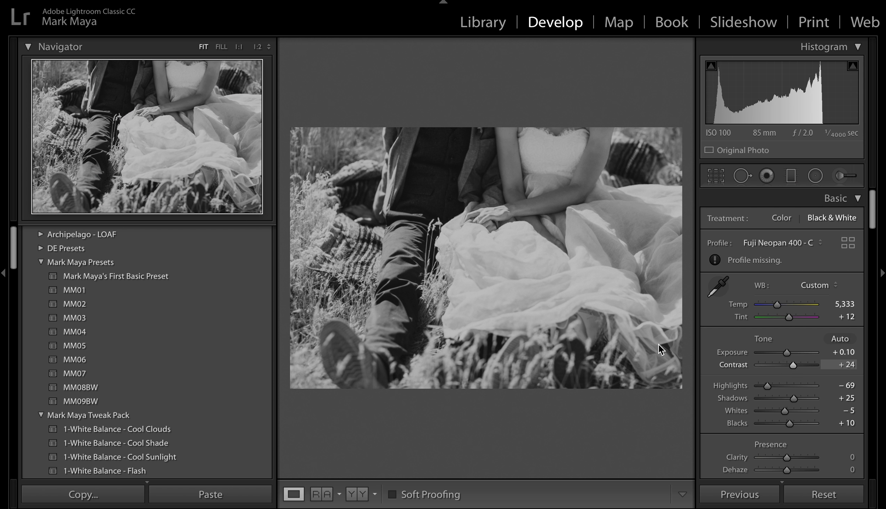
# Compare the color boots photo with the black-and-white photo 10 enlarged, inspect the hands up close, and return to the grid.
pyautogui.press('g')
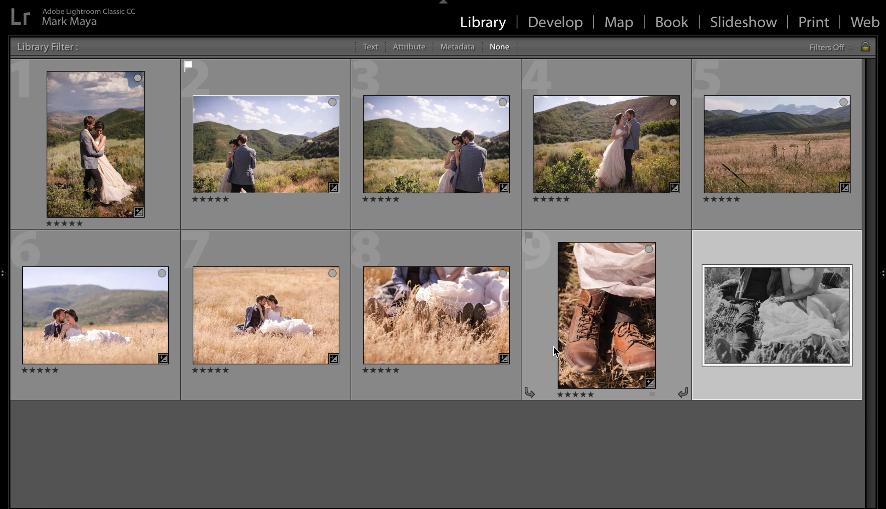
pyautogui.doubleClick(596, 327)
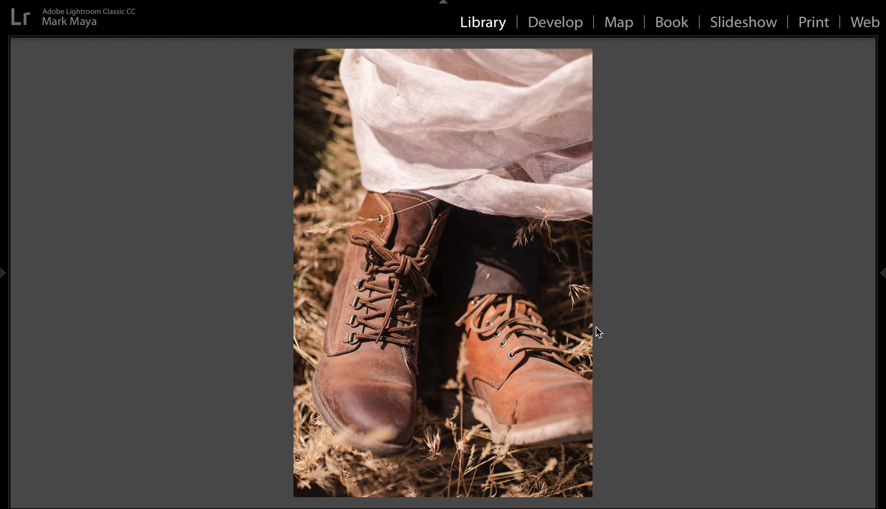
pyautogui.press('Right')
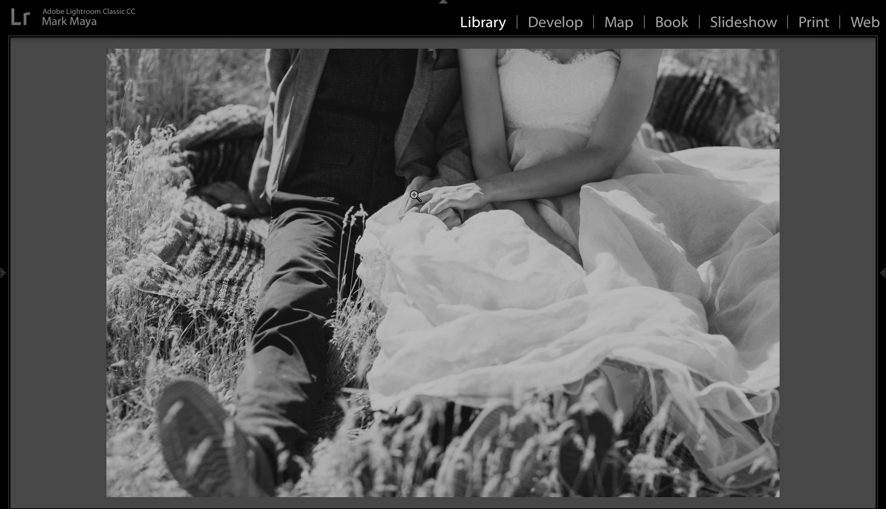
pyautogui.click(437, 208)
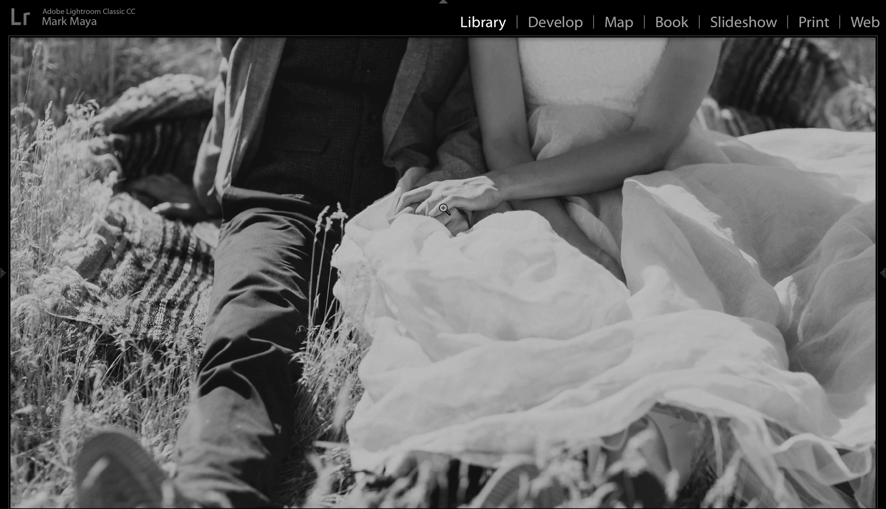
pyautogui.click(443, 207)
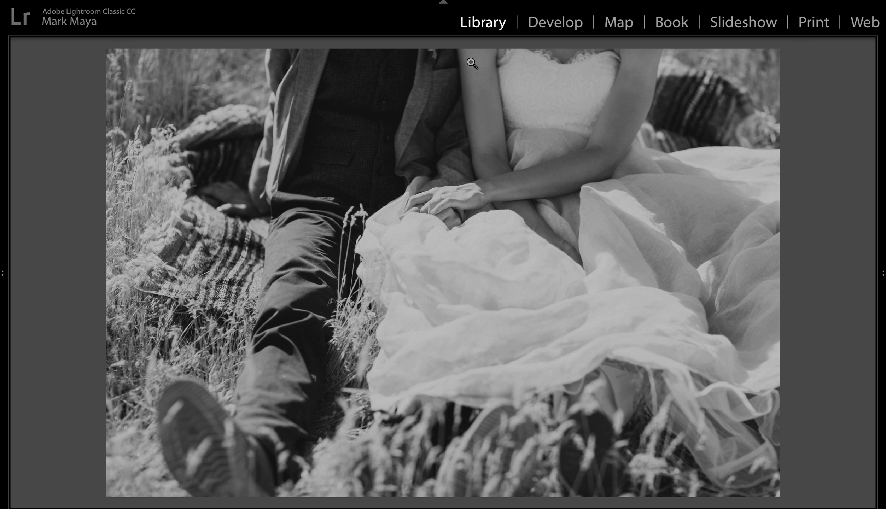
pyautogui.press('g')
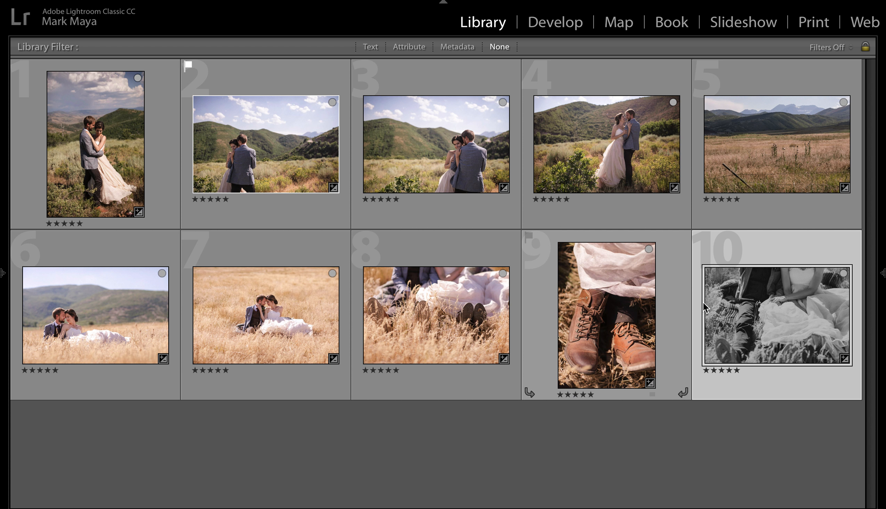
# Copy the black-and-white develop settings of photo 10 and paste them onto the boots photo 9.
pyautogui.click(598, 311)
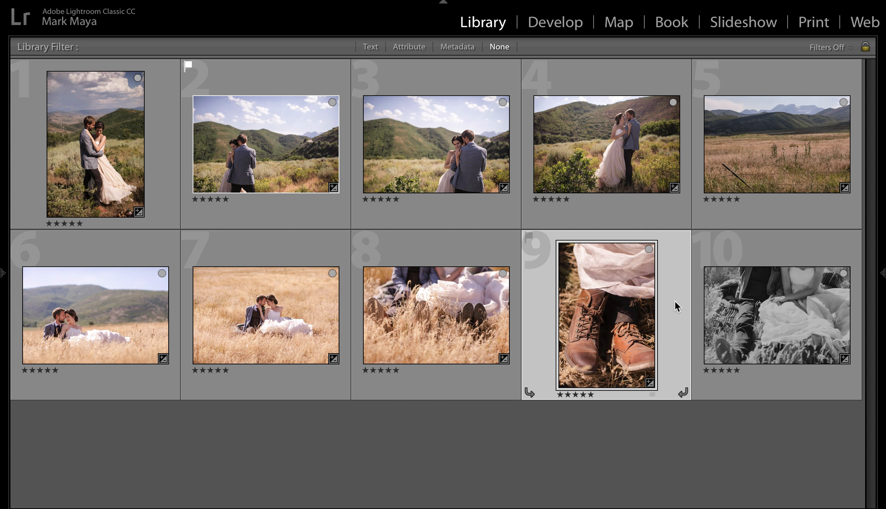
pyautogui.click(743, 320)
pyautogui.hotkey('ctrl', 'shift', 'c')
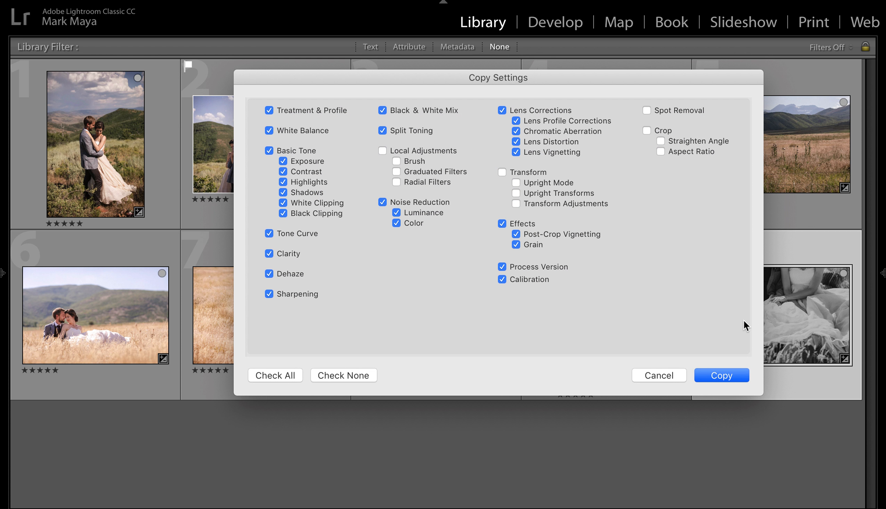
pyautogui.press('Return')
pyautogui.hotkey('ctrl', 'shift', 'v')
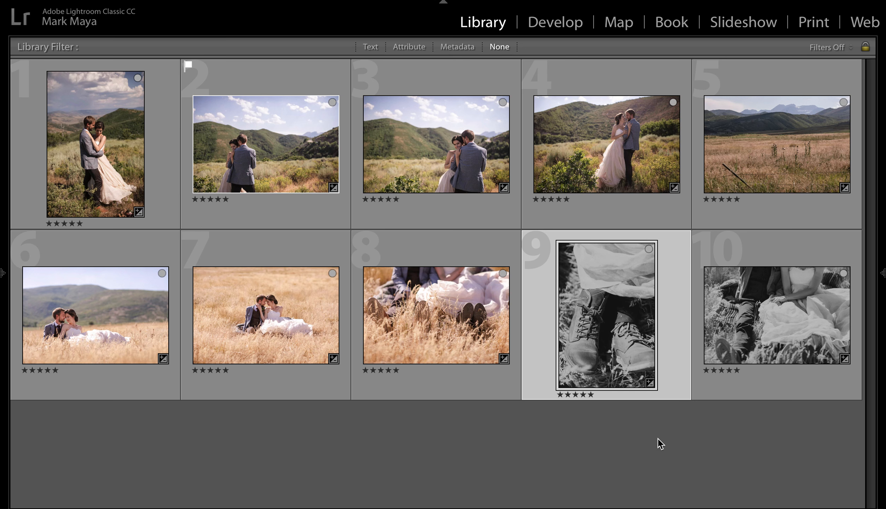
# Undo and redo the pasted settings on photo 9 to compare its color and black-and-white versions.
pyautogui.hotkey('ctrl', 'z')
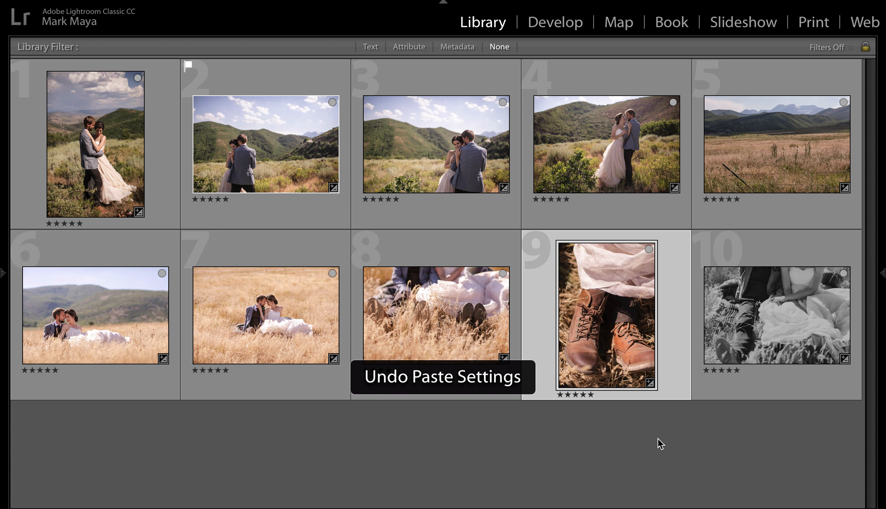
pyautogui.hotkey('ctrl', 'shift', 'z')
pyautogui.hotkey('ctrl', 'z')
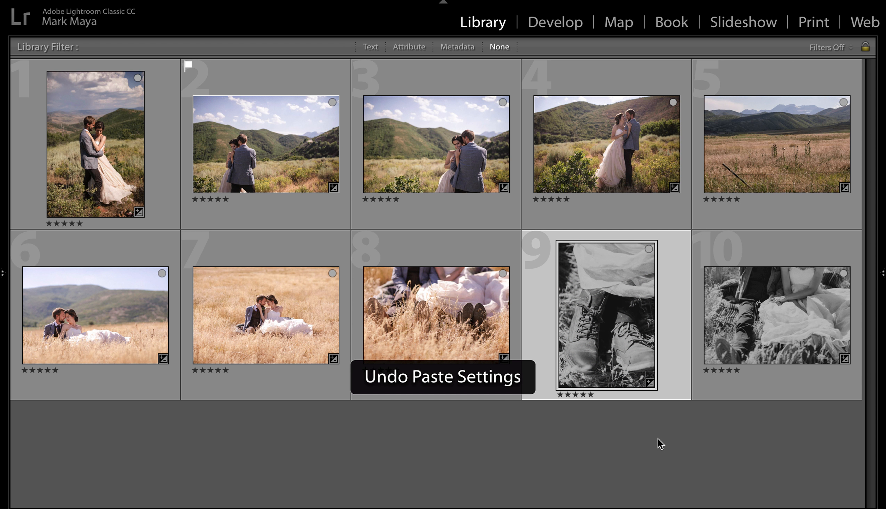
pyautogui.hotkey('ctrl', 'shift', 'z')
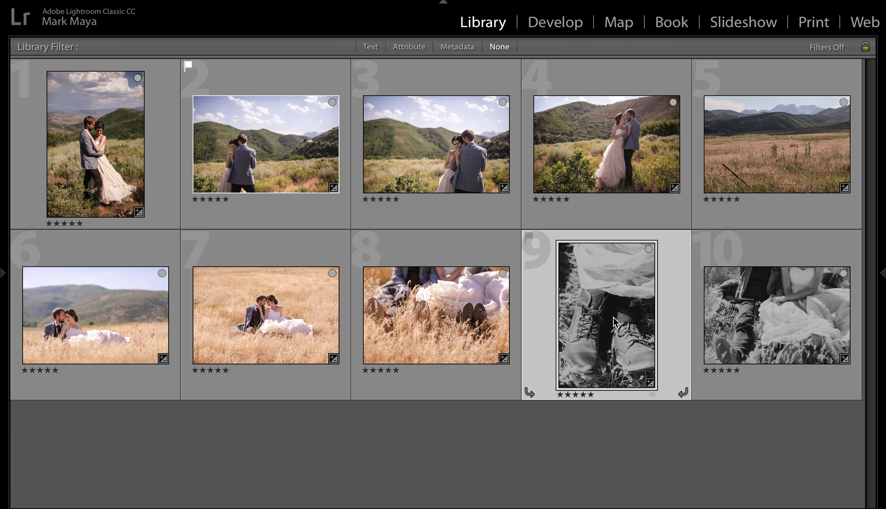
# Reorder the grid with the black-and-white hands photo seventh, the black-and-white boots photo ninth and the empty field landscape last.
pyautogui.moveTo(616, 322); pyautogui.dragTo(444, 369)
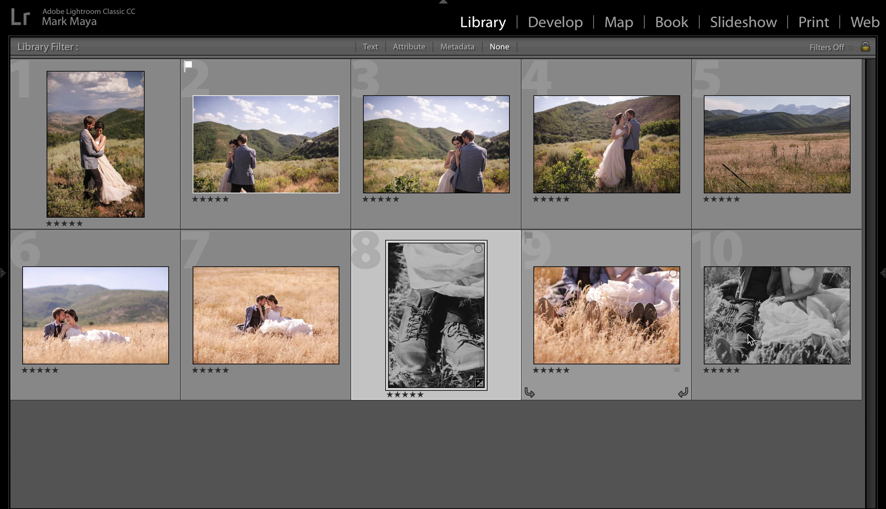
pyautogui.moveTo(460, 325); pyautogui.dragTo(344, 335)
pyautogui.moveTo(619, 332); pyautogui.dragTo(854, 326)
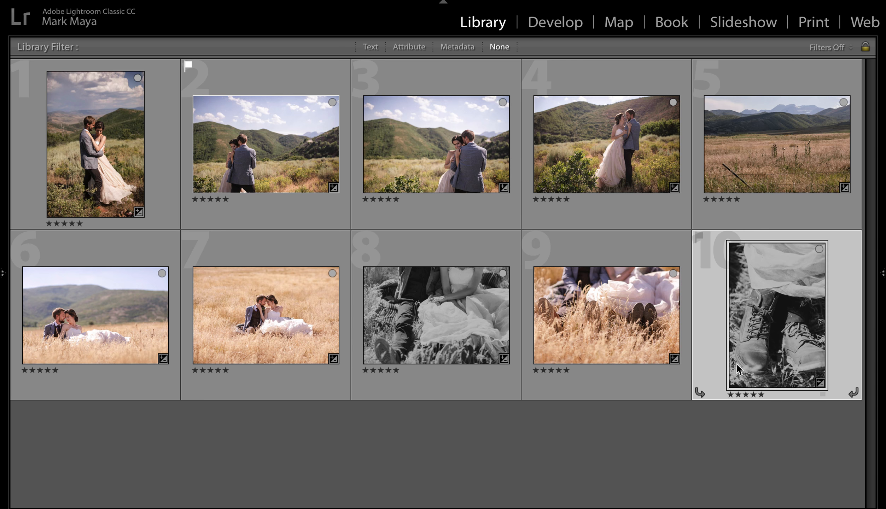
pyautogui.moveTo(763, 165); pyautogui.dragTo(843, 306)
pyautogui.click(637, 421)
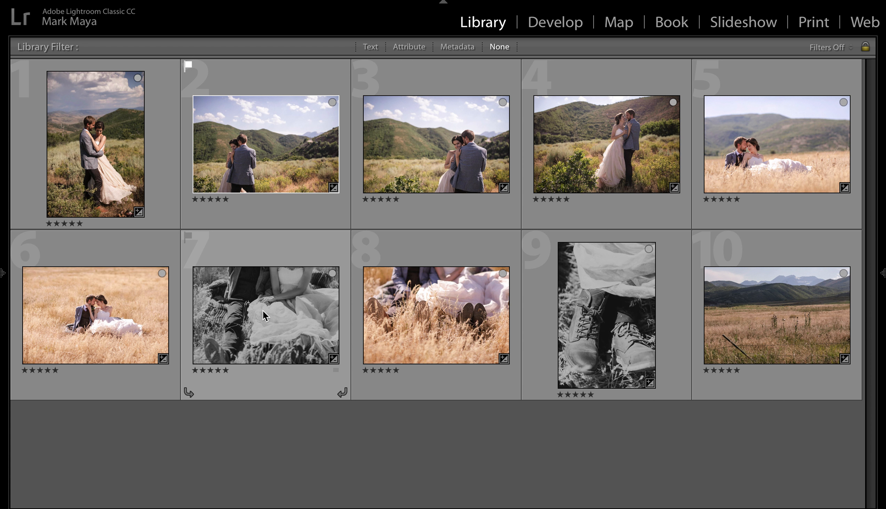
# Review the reordered set enlarged one photo at a time, from the first portrait to the closing field landscape.
pyautogui.doubleClick(88, 134)
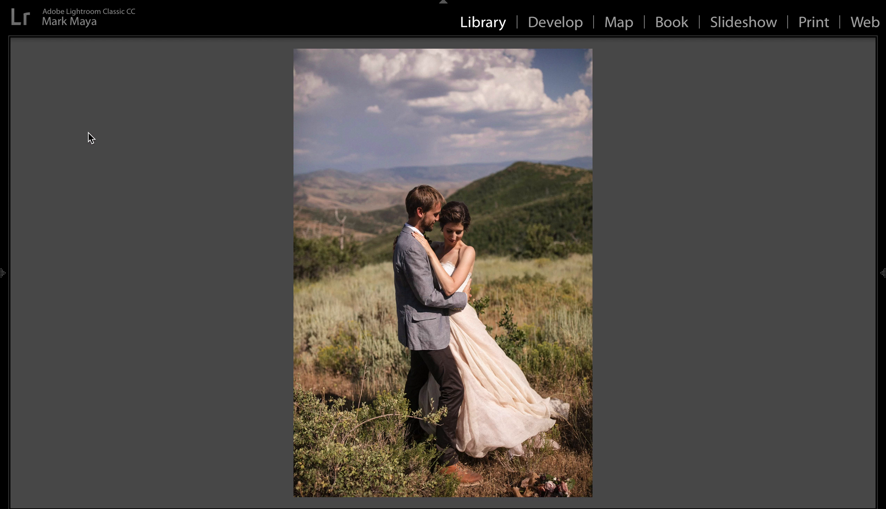
pyautogui.press('Right')
pyautogui.press('Right')
pyautogui.press('Right')
pyautogui.press('Right')
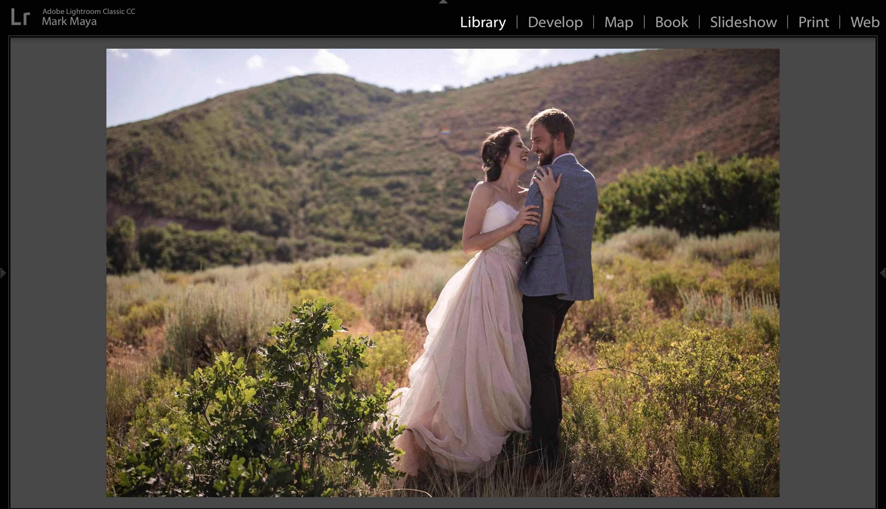
pyautogui.press('Right')
pyautogui.press('Right')
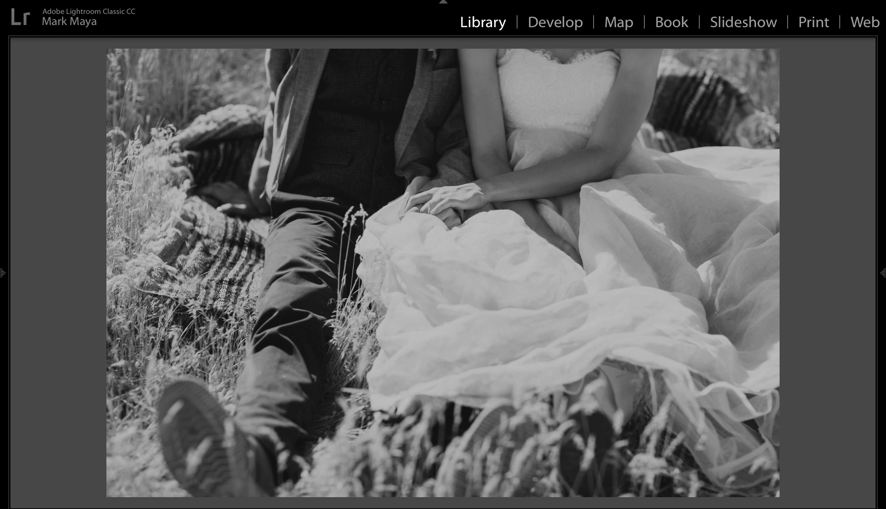
pyautogui.press('Right')
pyautogui.press('Right')
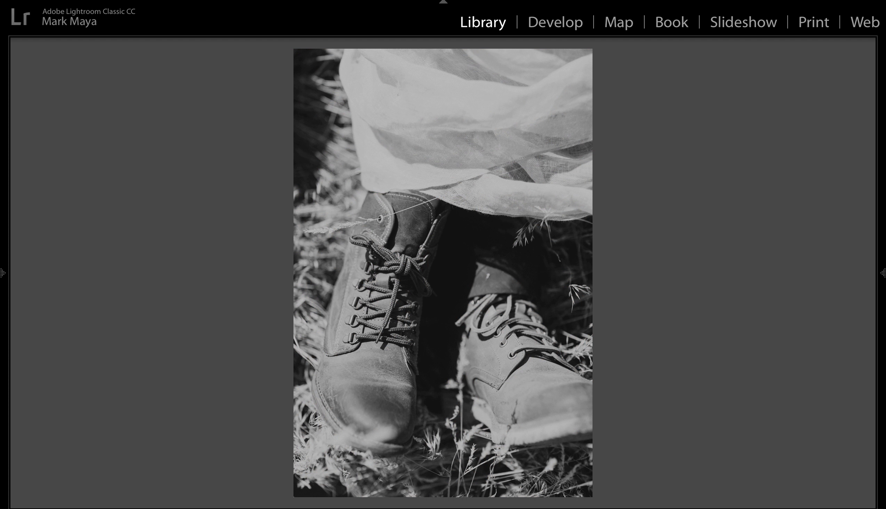
pyautogui.press('Right')
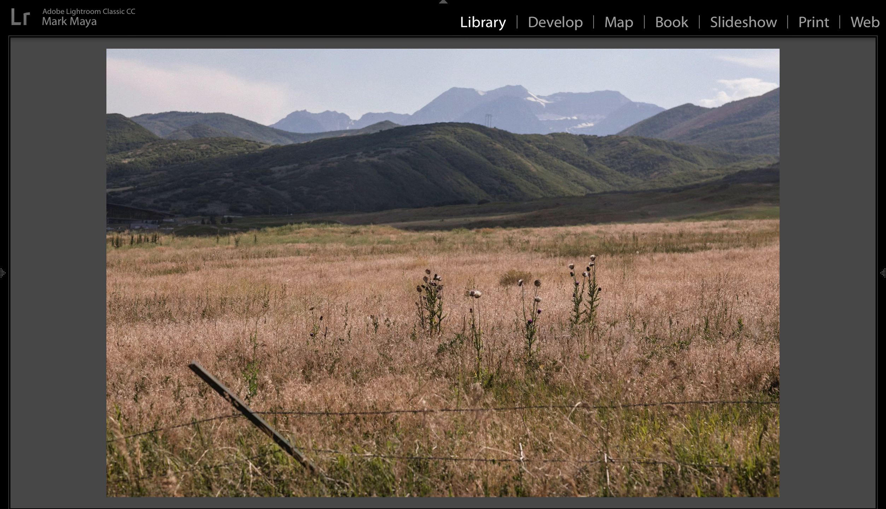
# Step back through the enlarged photos to the early hillside portraits and forward again to the landscape to check consistency.
pyautogui.press('Left')
pyautogui.press('Left')
pyautogui.press('Left')
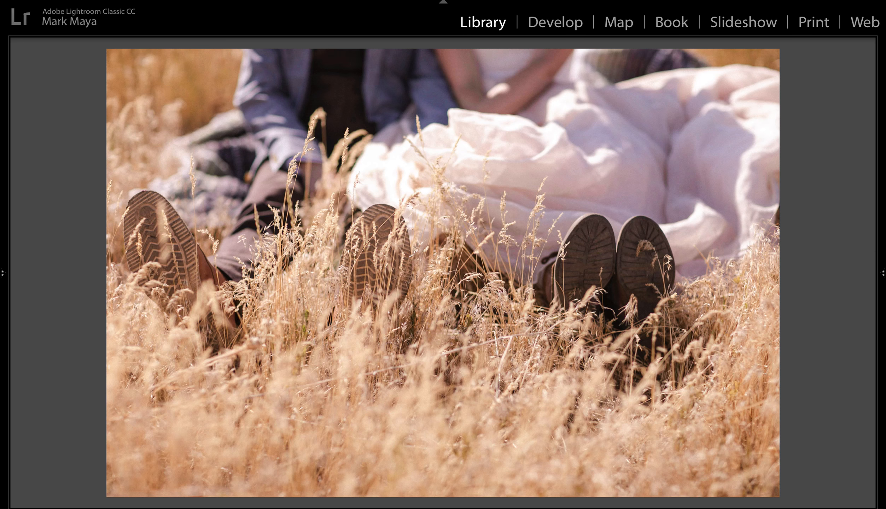
pyautogui.press('Left')
pyautogui.press('Left')
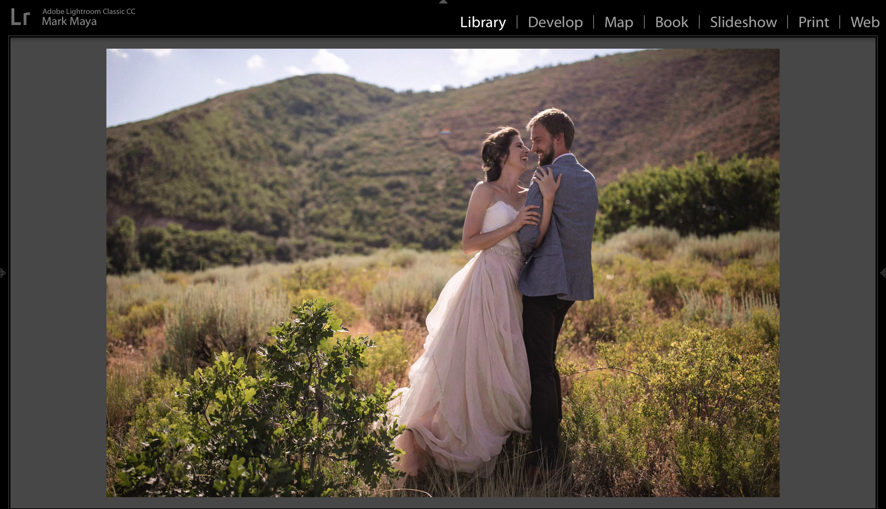
pyautogui.press('Right')
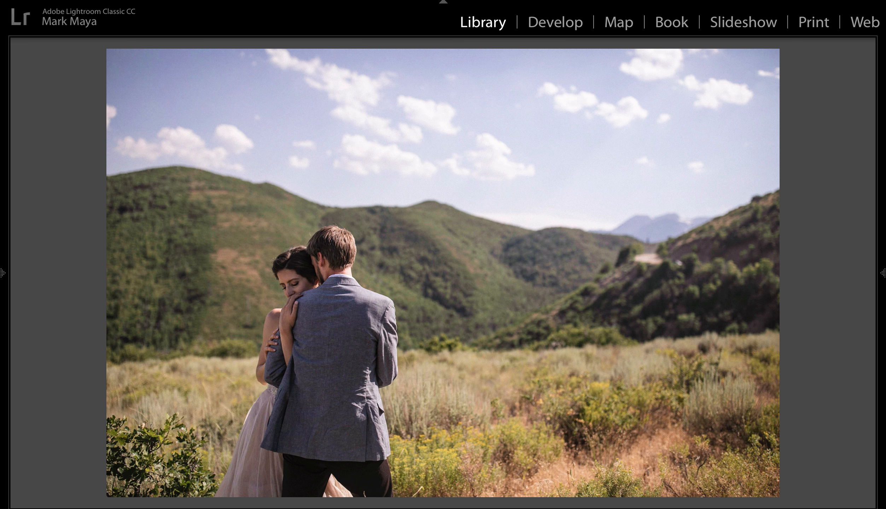
pyautogui.press('Right')
pyautogui.press('Right')
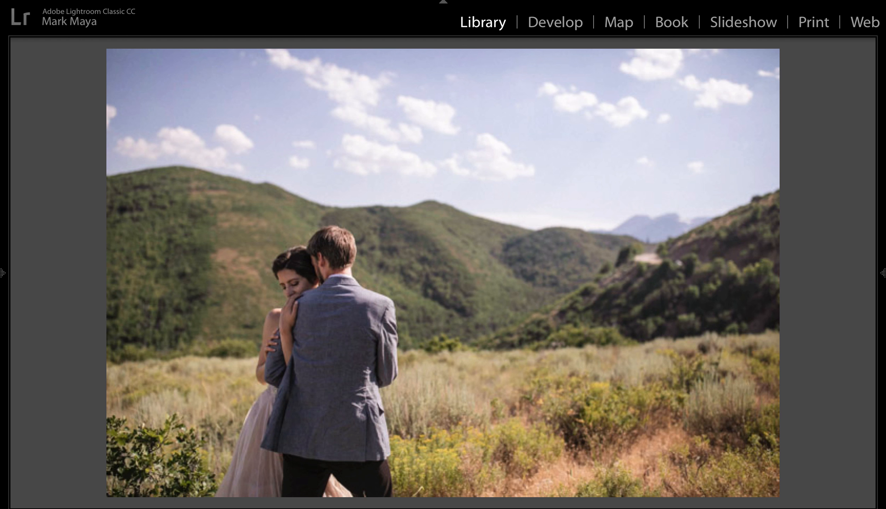
pyautogui.press('Right')
pyautogui.press('Right')
pyautogui.press('Right')
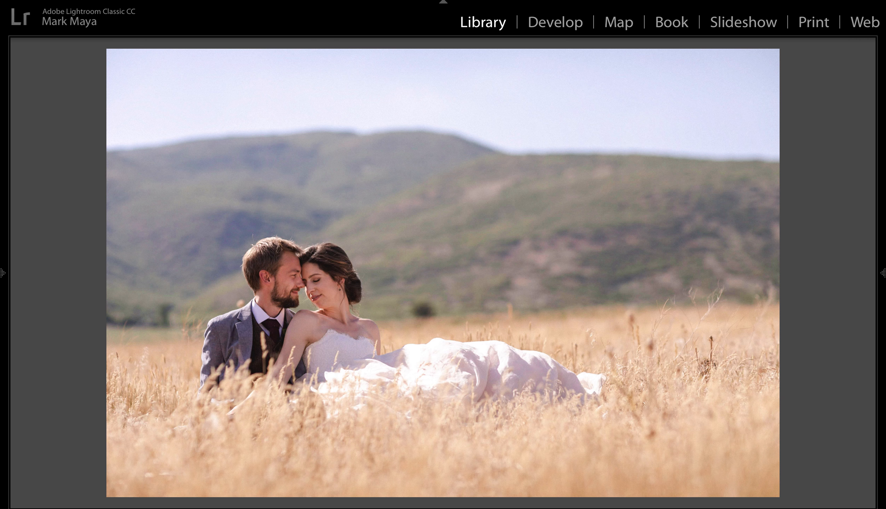
pyautogui.press('Right')
pyautogui.press('Right')
pyautogui.press('Right')
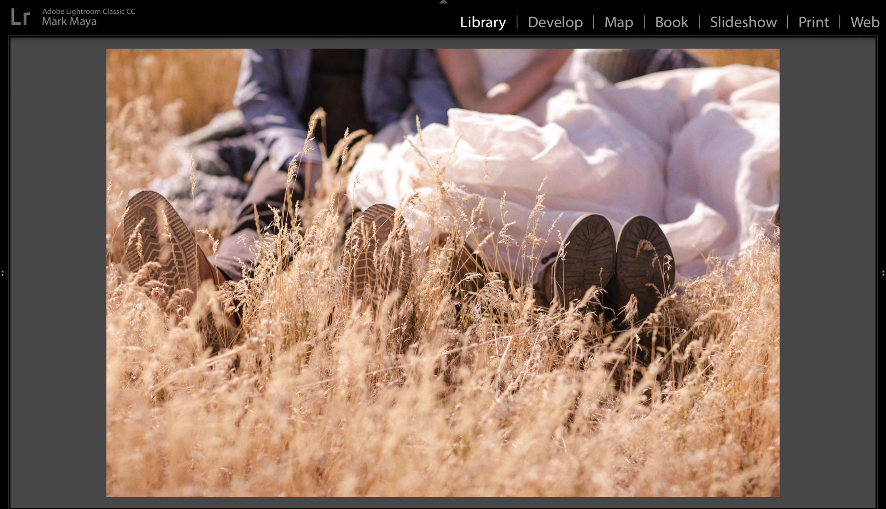
pyautogui.press('Right')
pyautogui.press('Right')
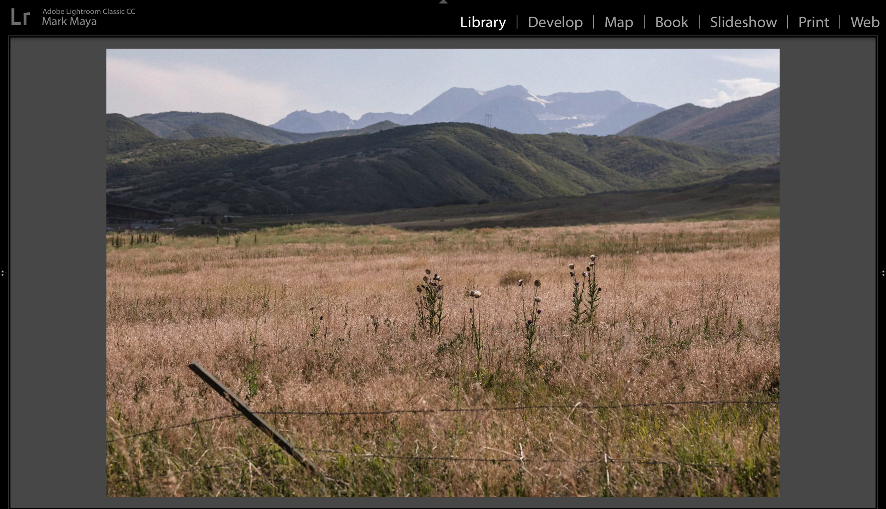
# Compare the black-and-white boots photo with the field landscape, step back to photo 3, and return to the grid.
pyautogui.press('Left')
pyautogui.press('Right')
pyautogui.press('Left')
pyautogui.press('Right')
pyautogui.press('Left')
pyautogui.press('Left')
pyautogui.press('Left')
pyautogui.press('Left')
pyautogui.press('Left')
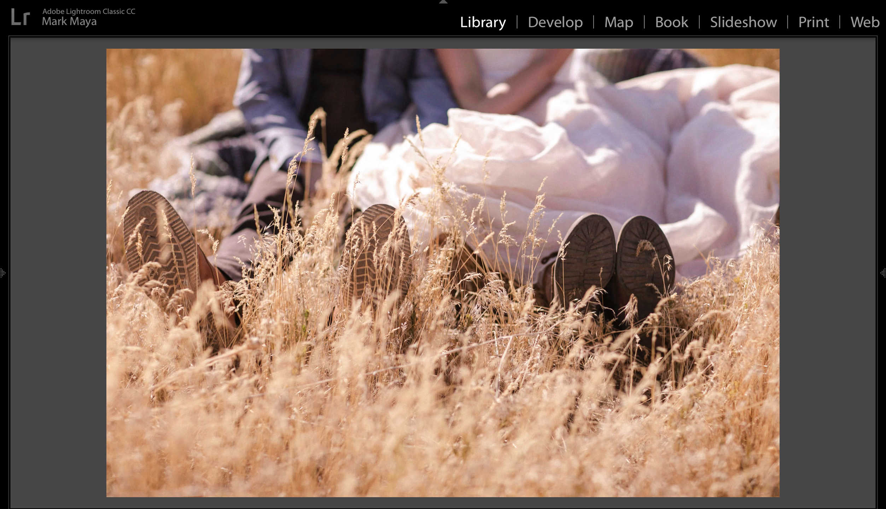
pyautogui.press('Left')
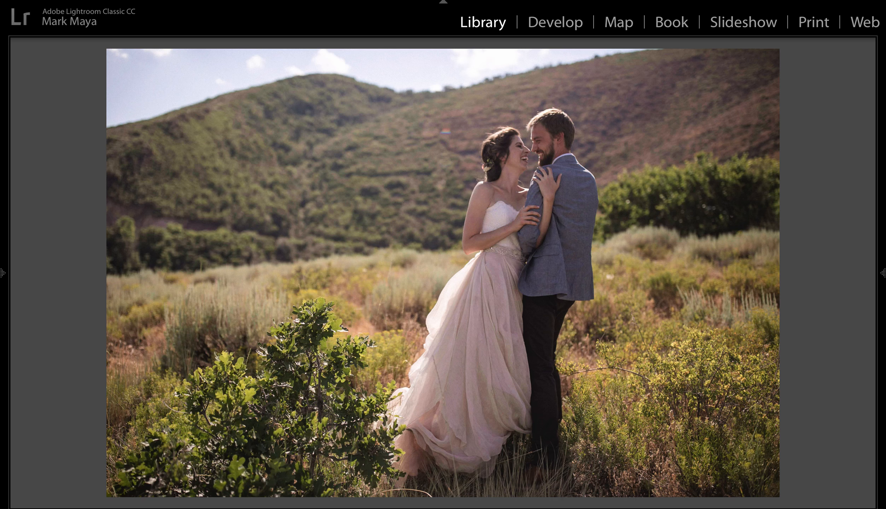
pyautogui.press('Left')
pyautogui.press('g')
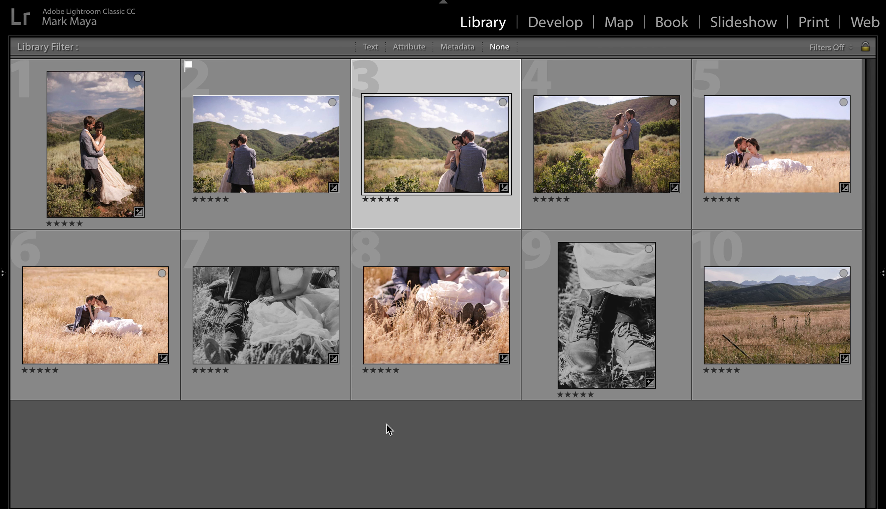
# Open photo 1 in Develop with the side panels shown, reset its settings, and apply the custom First Basic Preset.
pyautogui.doubleClick(101, 178)
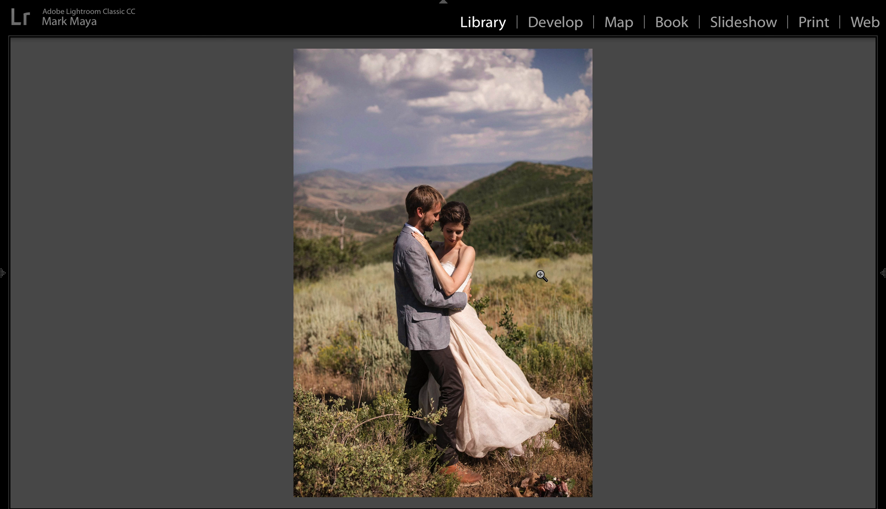
pyautogui.press('g')
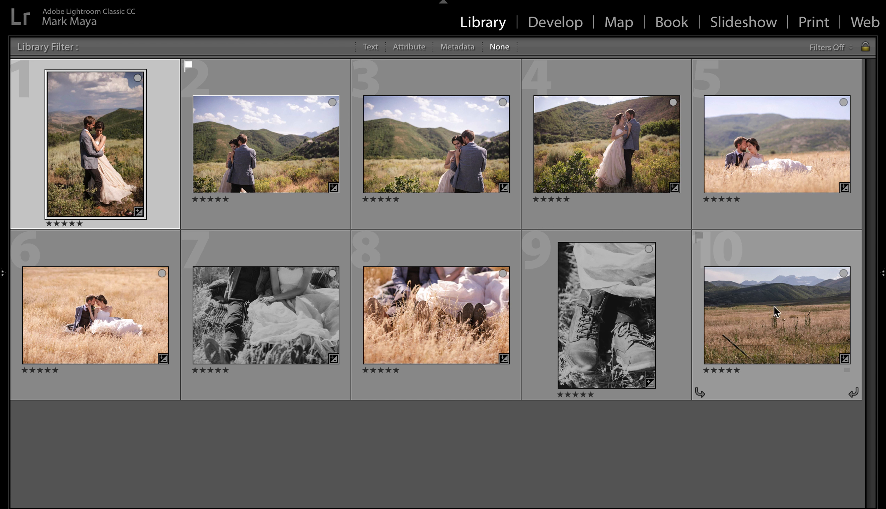
pyautogui.press('Tab')
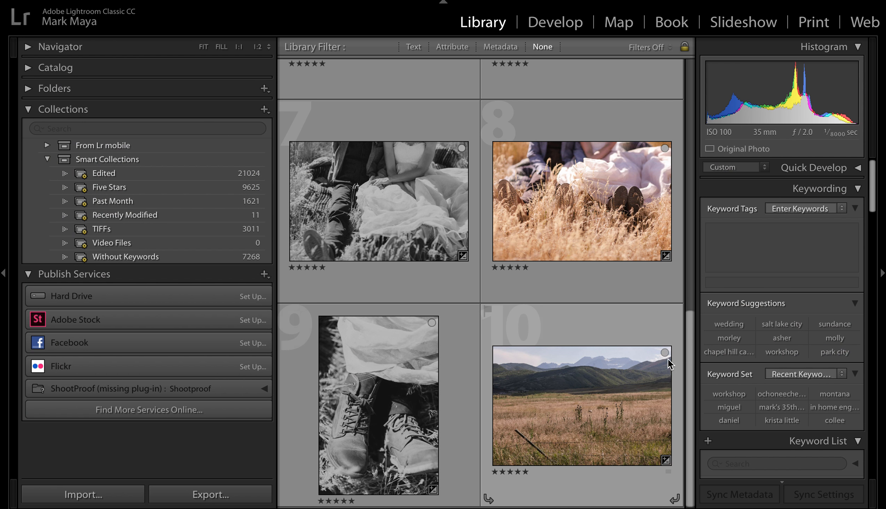
pyautogui.press('d')
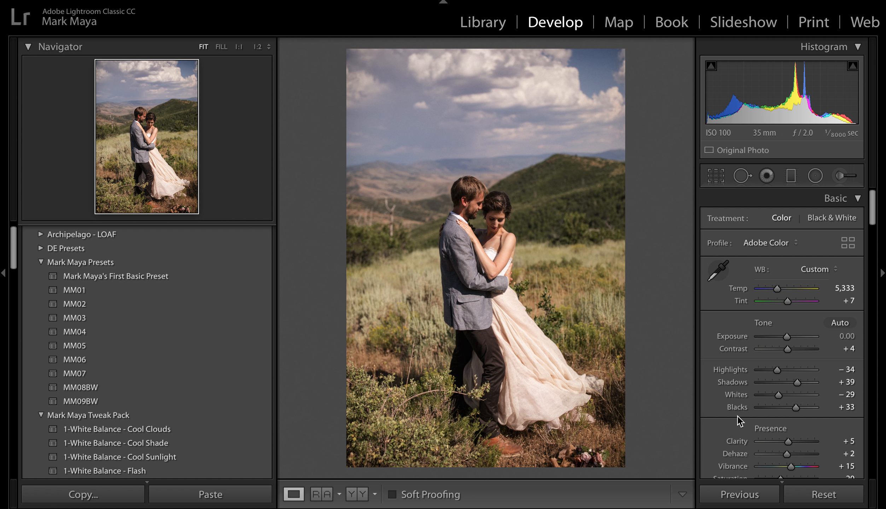
pyautogui.click(814, 493)
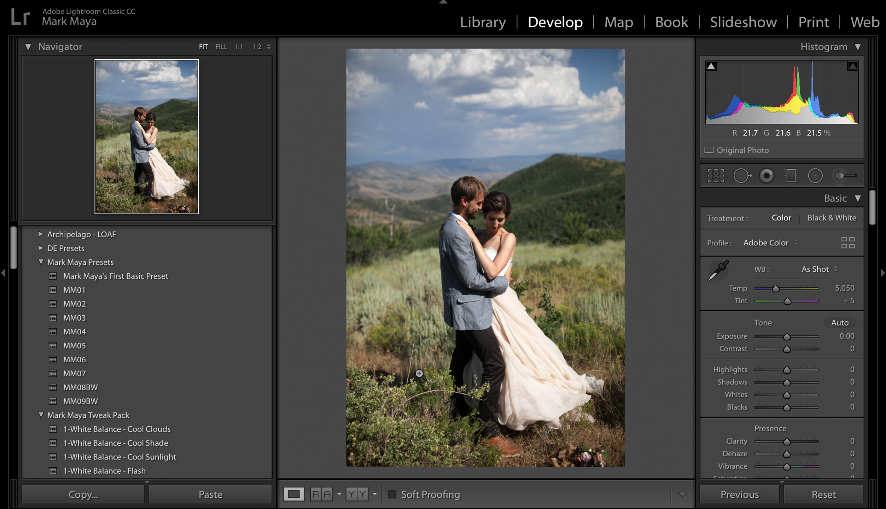
pyautogui.click(110, 276)
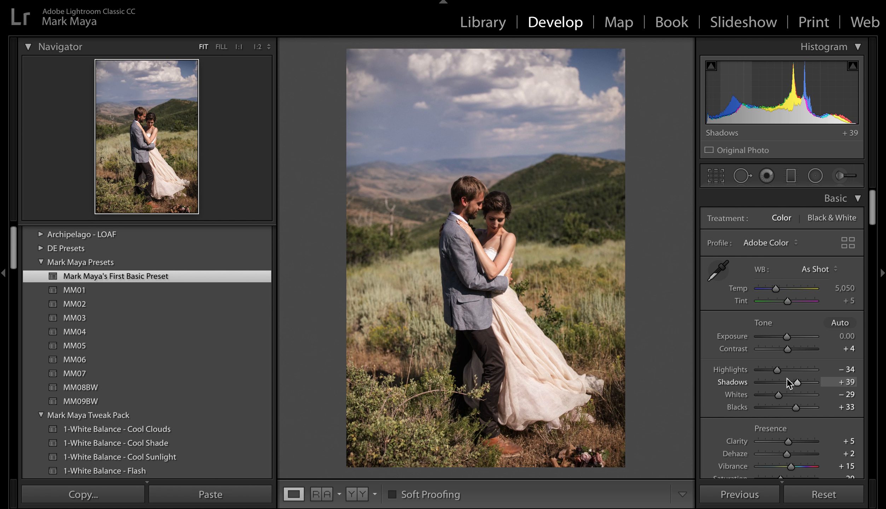
# Set up a new develop preset called "Name the preset" that excludes Treatment & Profile, White Balance and Color settings.
pyautogui.scroll(-1, 787, 382)
pyautogui.scroll(-3, 787, 379)
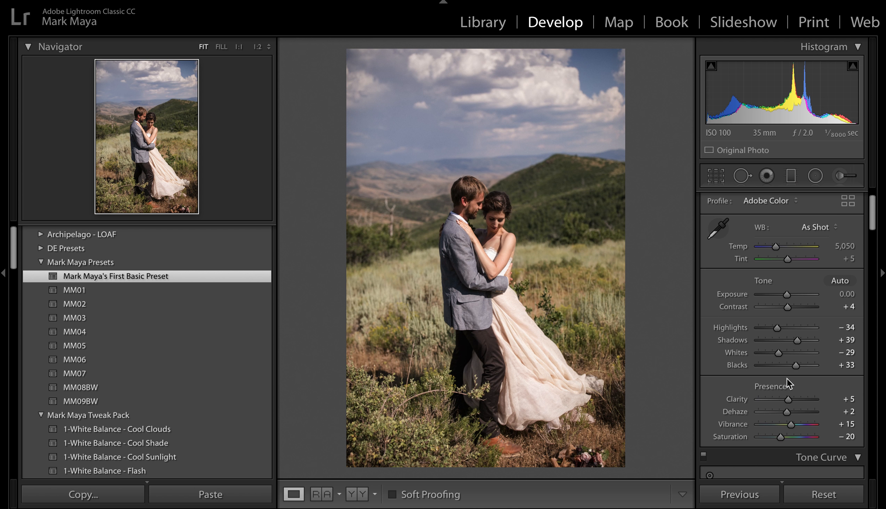
pyautogui.scroll(-3, 786, 379)
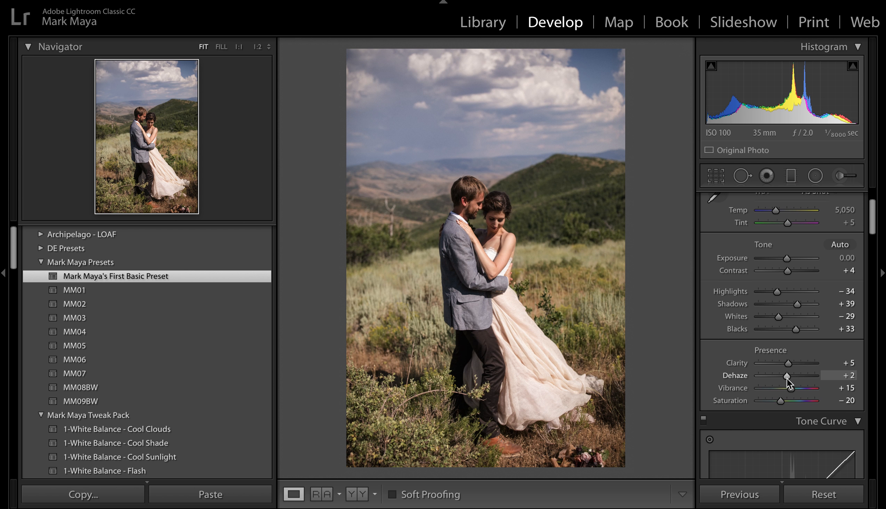
pyautogui.scroll(-2, 798, 331)
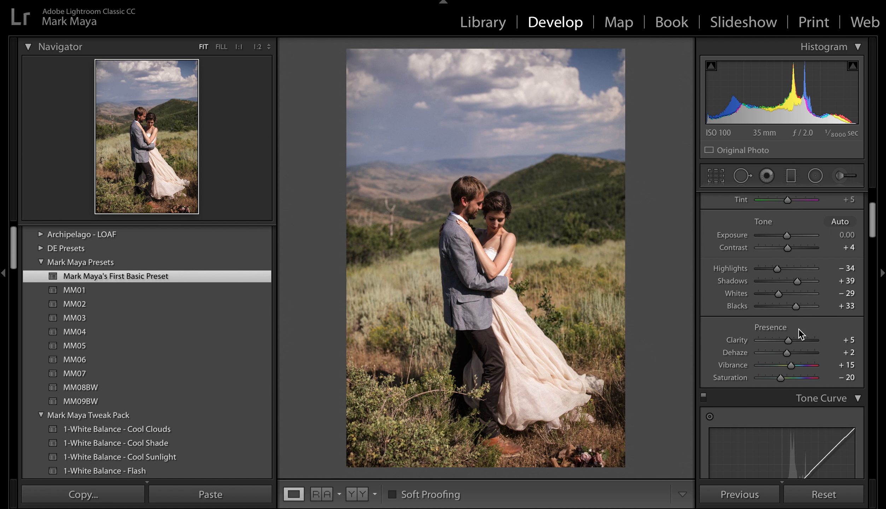
pyautogui.scroll(-10, 778, 375)
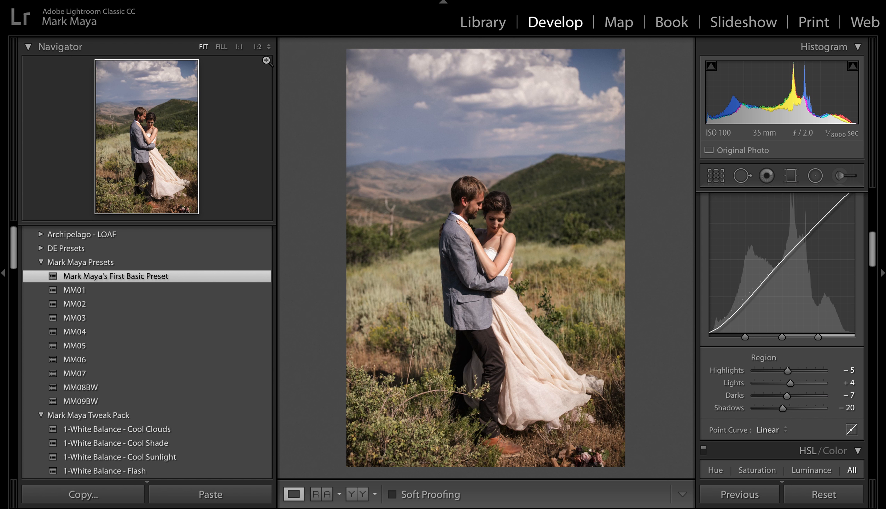
pyautogui.press('super+shift+n')
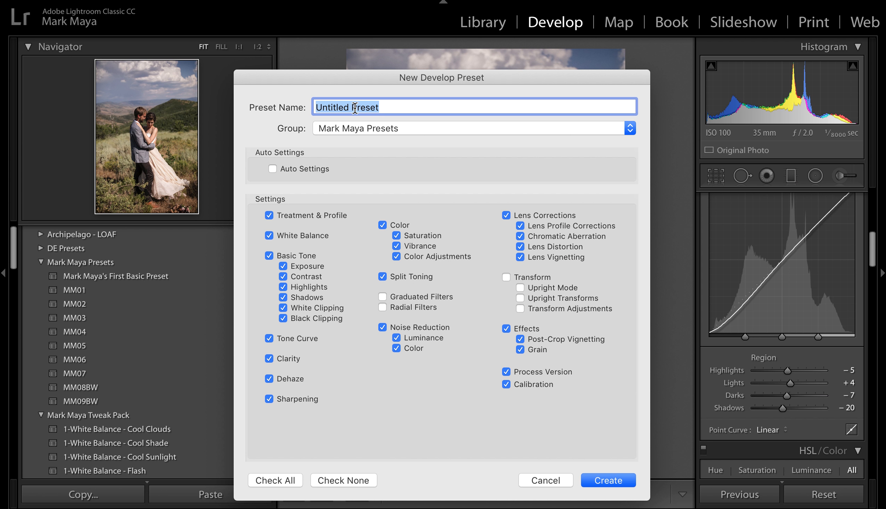
pyautogui.write('Name the ')
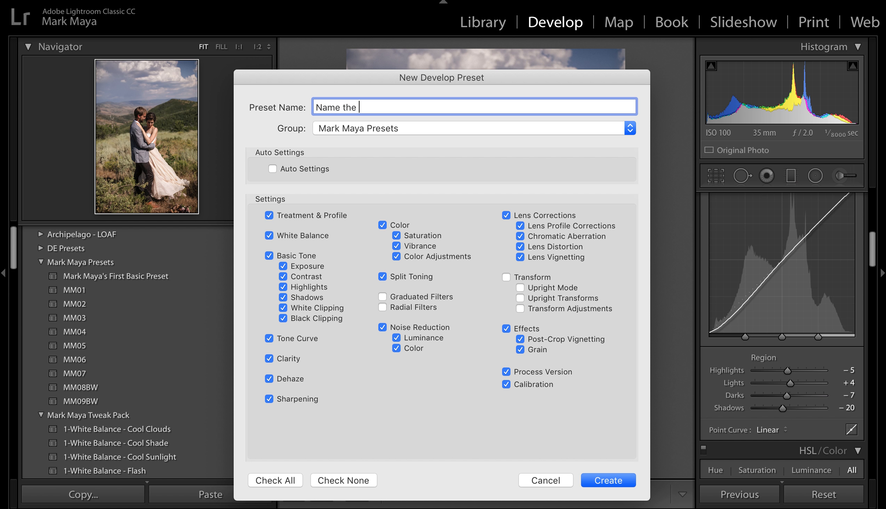
pyautogui.write('preset')
pyautogui.click(269, 215)
pyautogui.click(269, 235)
pyautogui.click(382, 225)
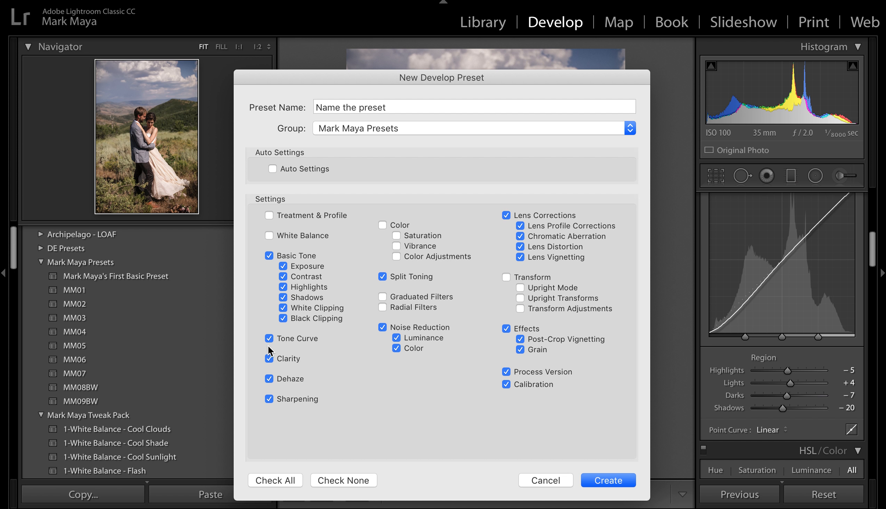
# Limit the new preset to Tone Curve and Process Version, rename it "Tonecurve", and cancel its creation.
pyautogui.click(339, 477)
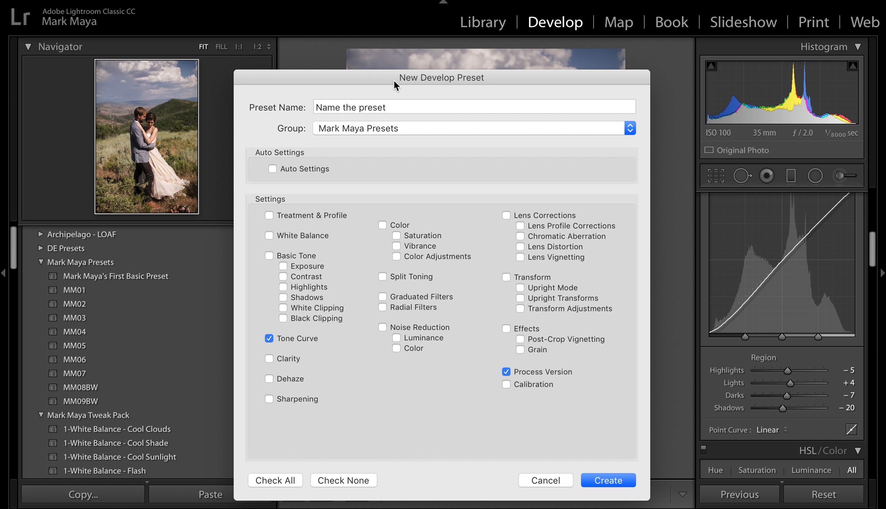
pyautogui.tripleClick(392, 106)
pyautogui.write('Tonecurve')
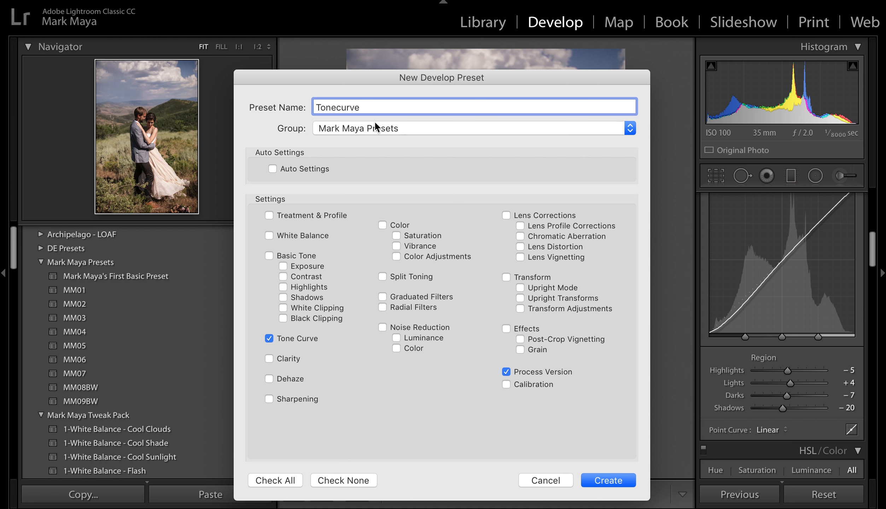
pyautogui.click(546, 478)
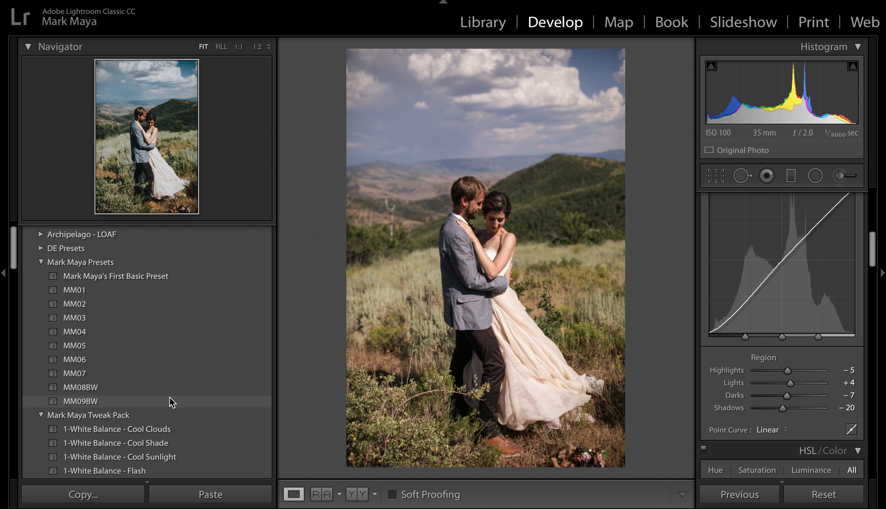
# Try the MM08BW black-and-white preset on photo 1, undo it, and browse to the Split Tones presets.
pyautogui.click(162, 388)
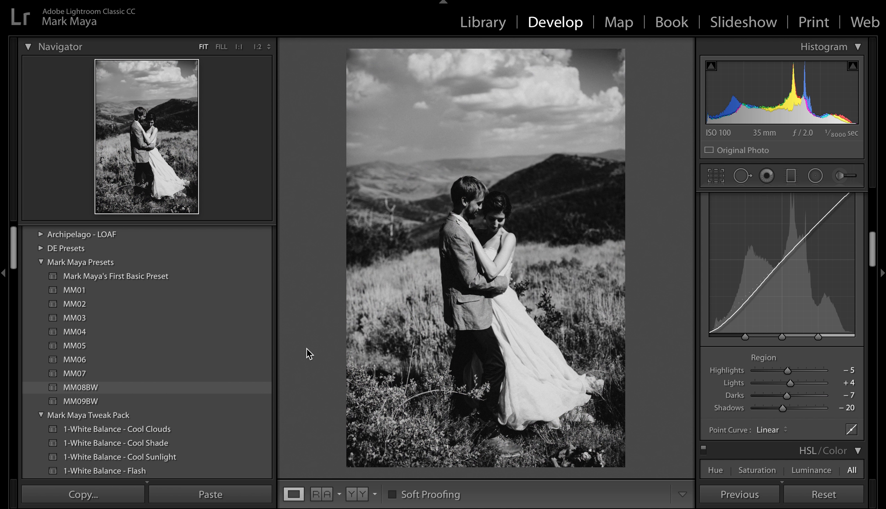
pyautogui.hotkey('ctrl', 'z')
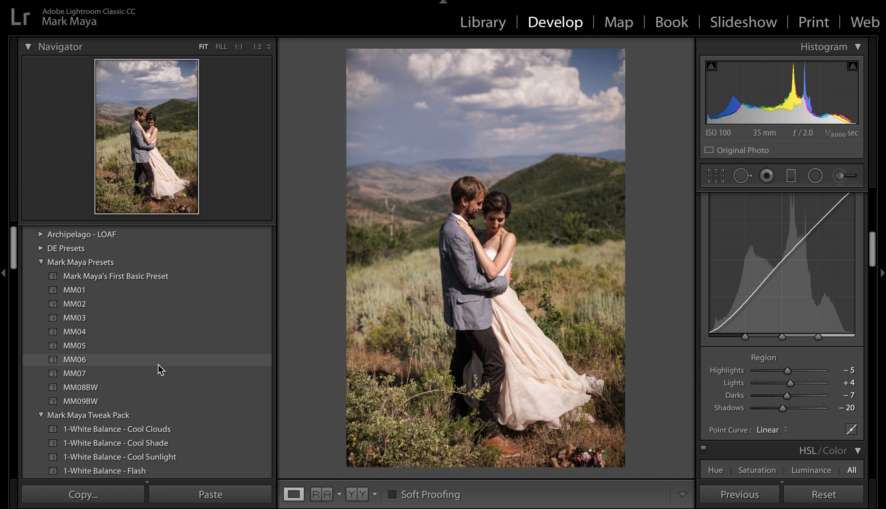
pyautogui.scroll(-15, 158, 365)
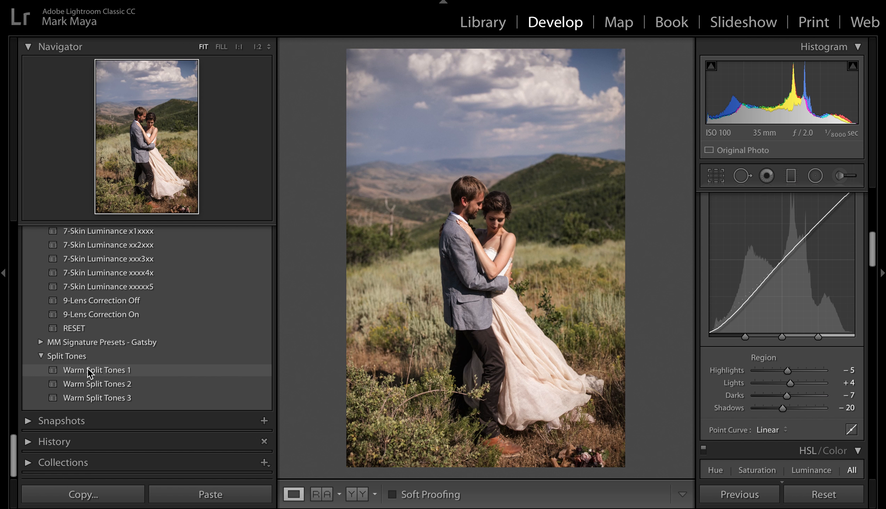